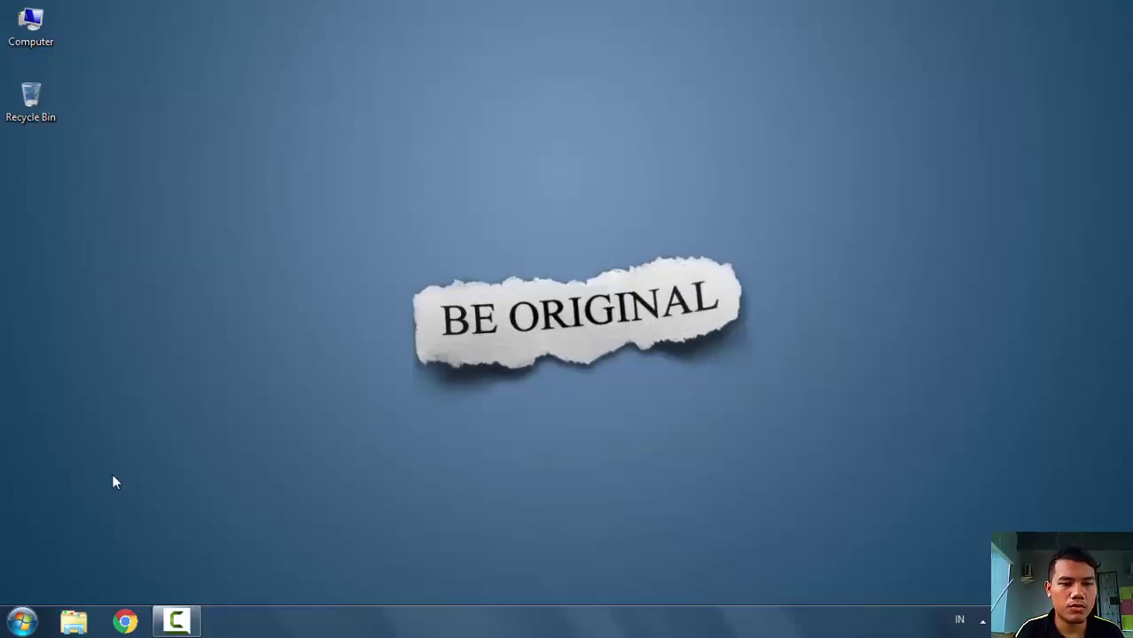
- Launch Cisco Packet Tracer and maximize its window
click(22, 620)
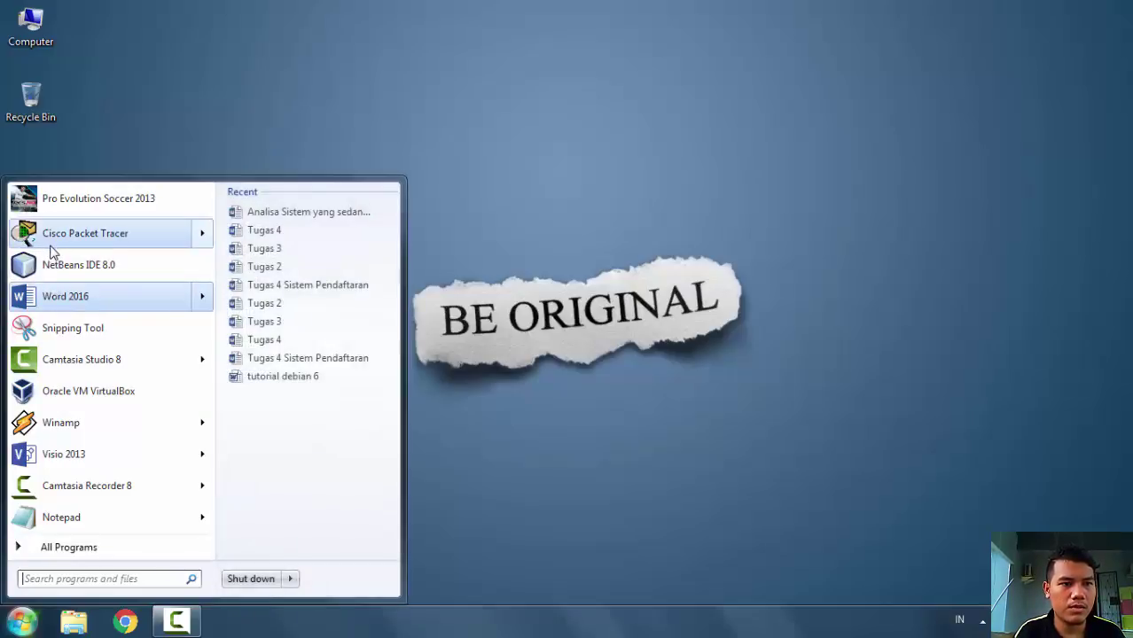
mouse_move(67, 248)
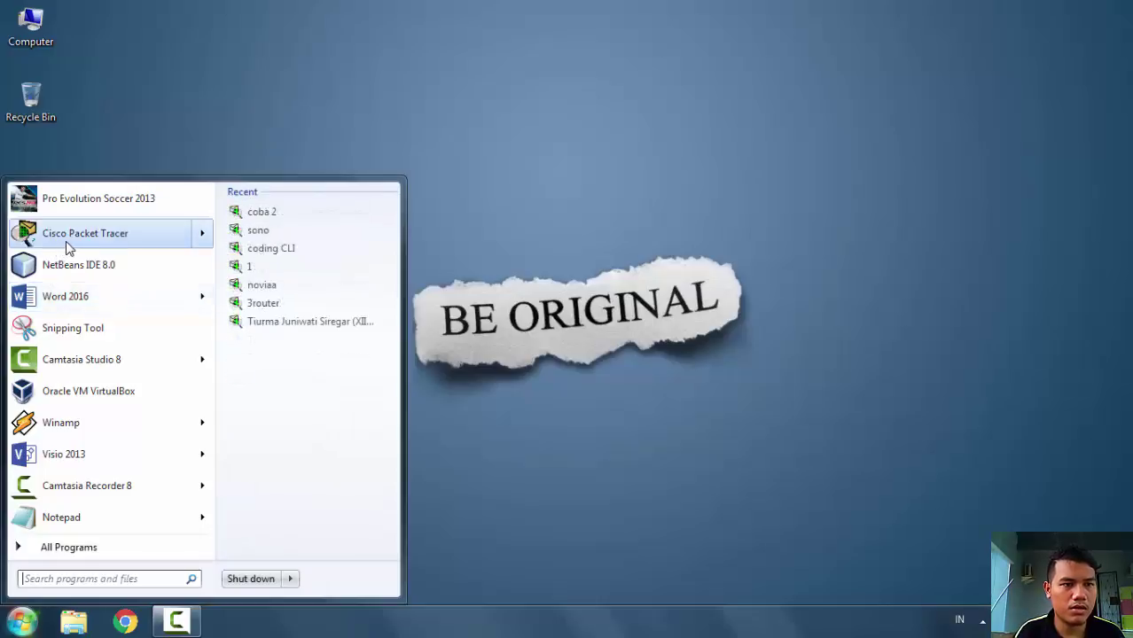
click(67, 248)
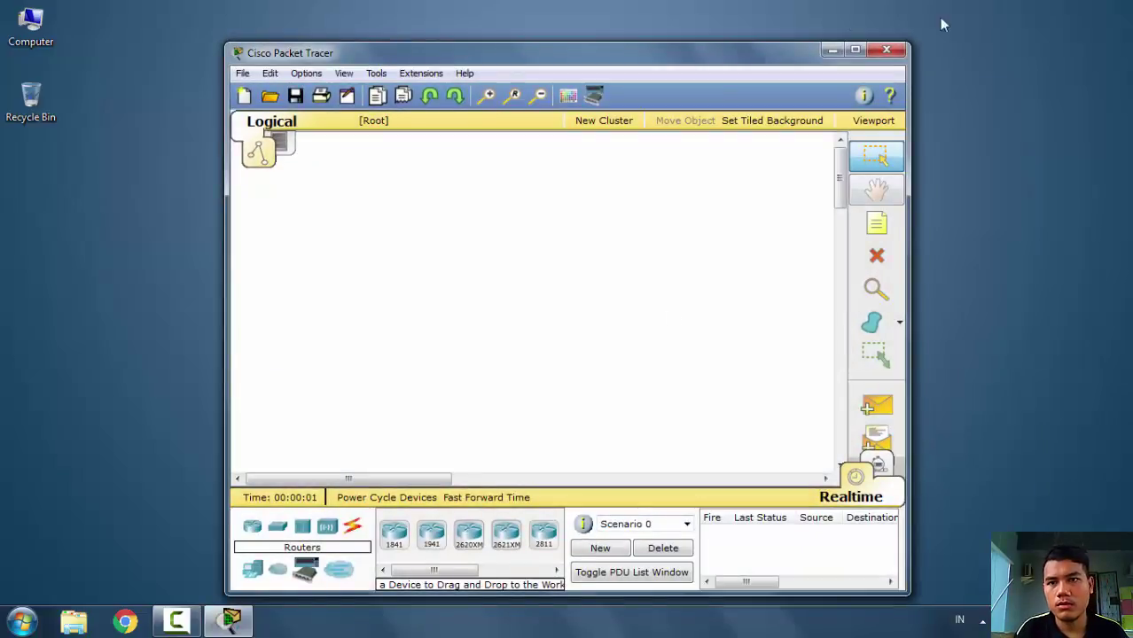
click(854, 49)
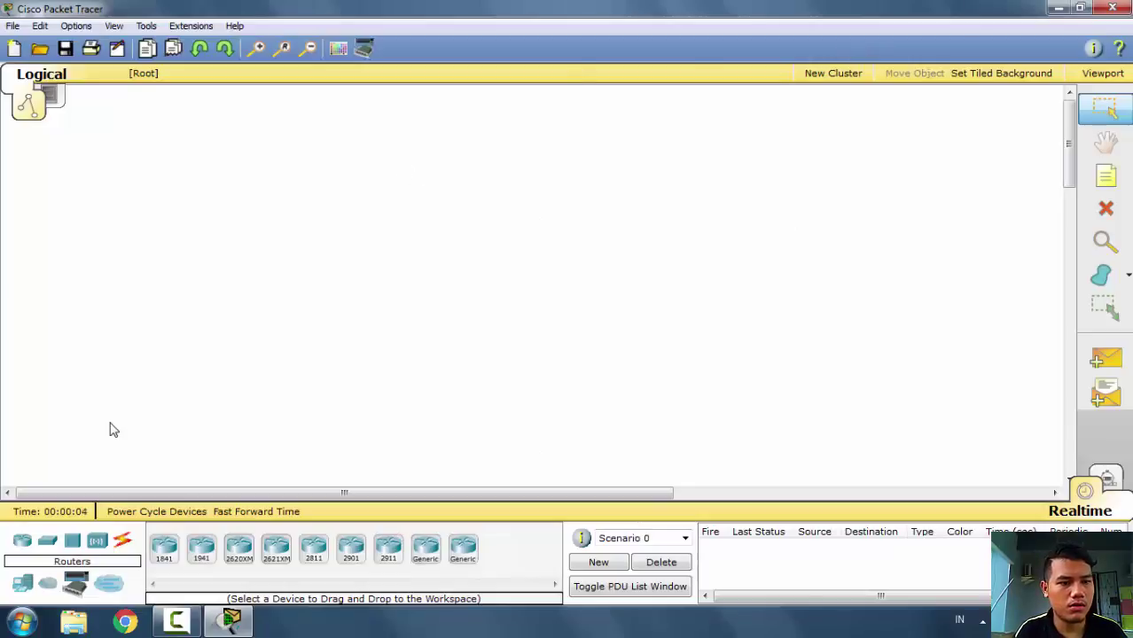
- Place four generic PC-PT end devices in one row of the workspace, grouped as two separate pairs
click(22, 585)
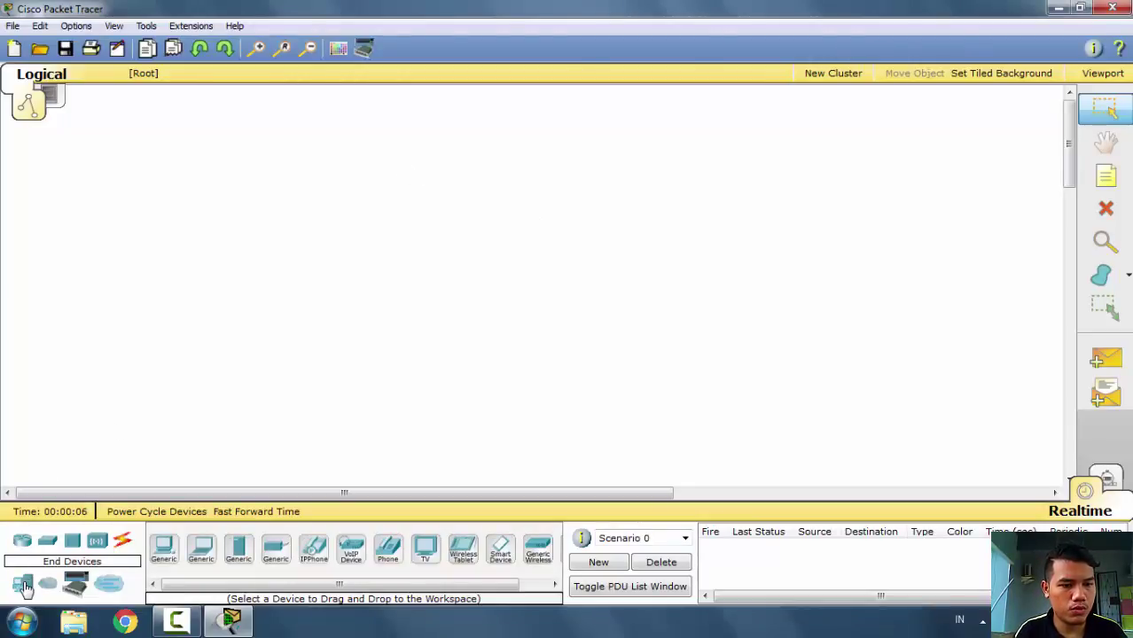
click(164, 557)
click(71, 388)
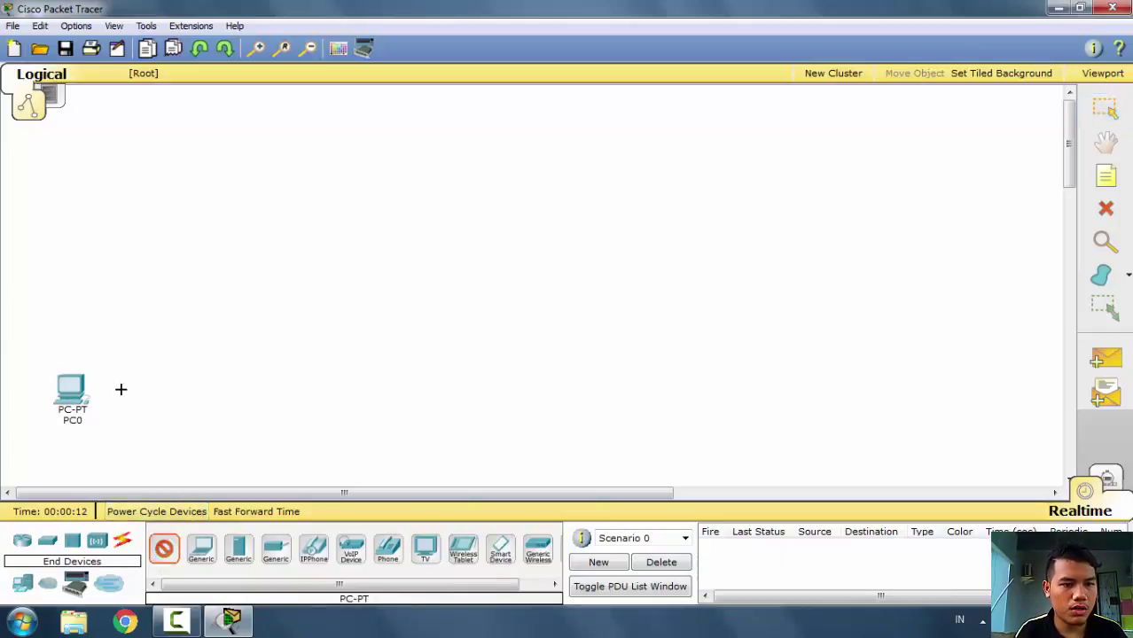
click(122, 387)
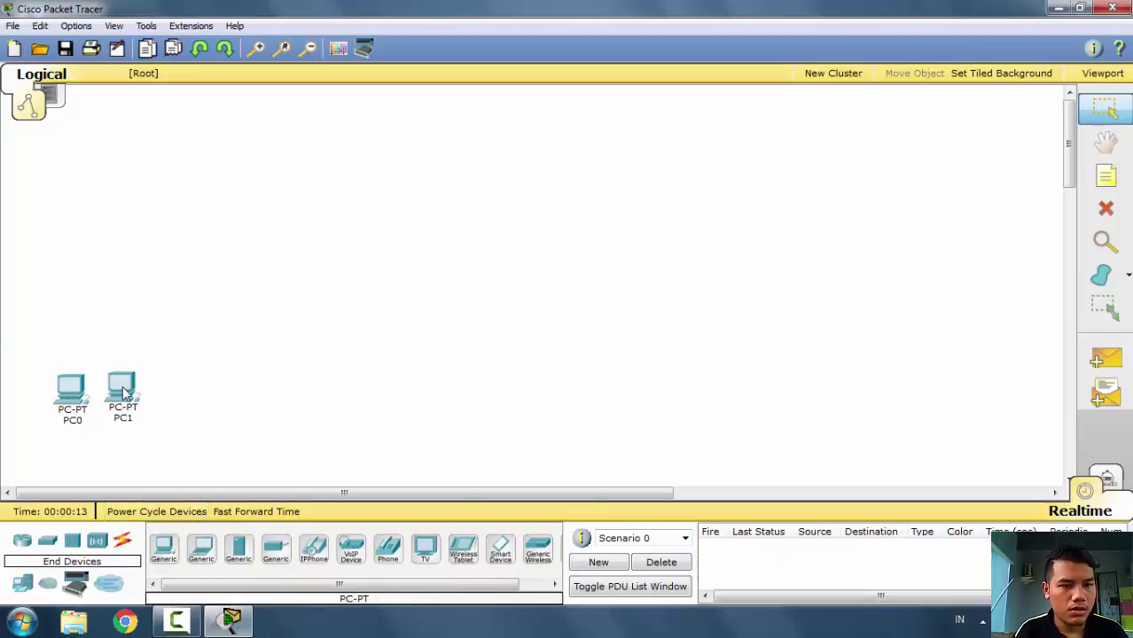
click(163, 549)
click(291, 385)
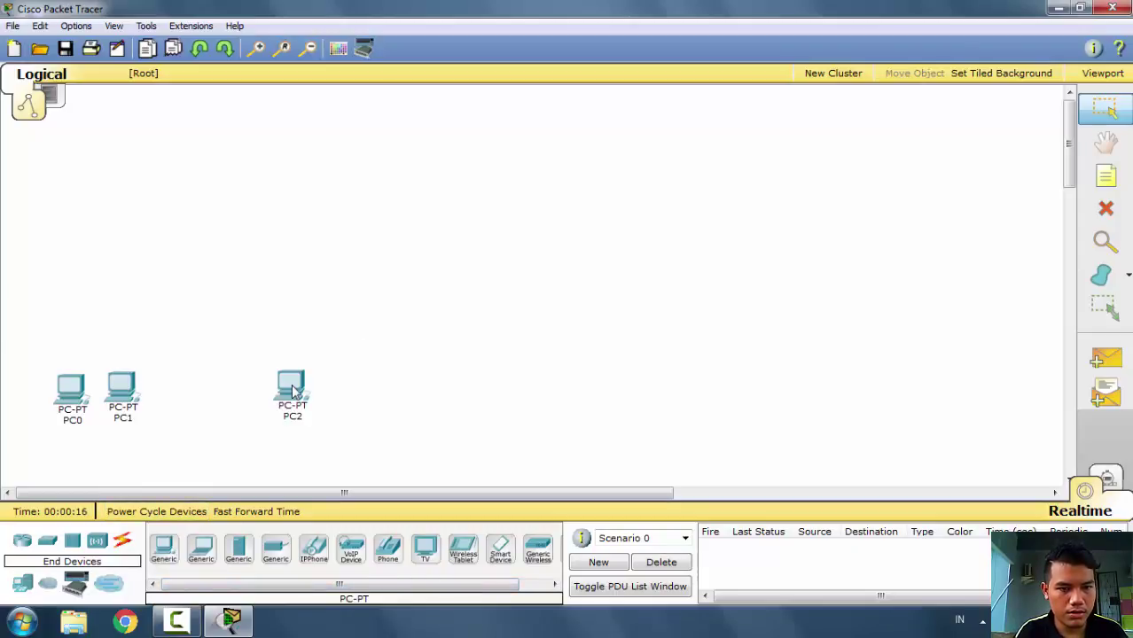
click(163, 549)
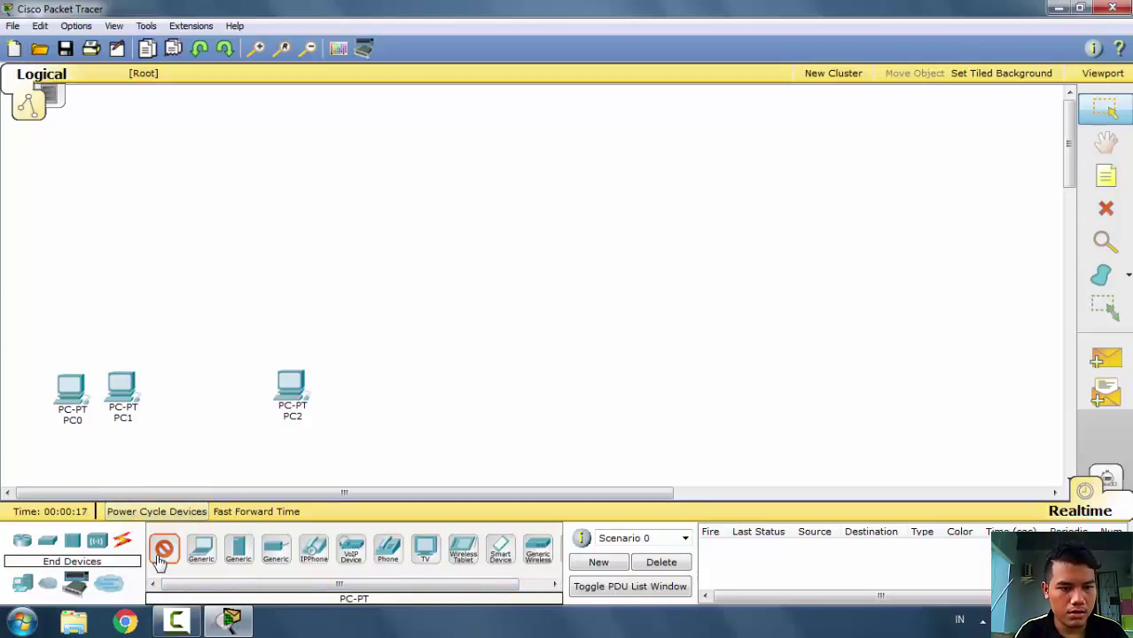
click(334, 387)
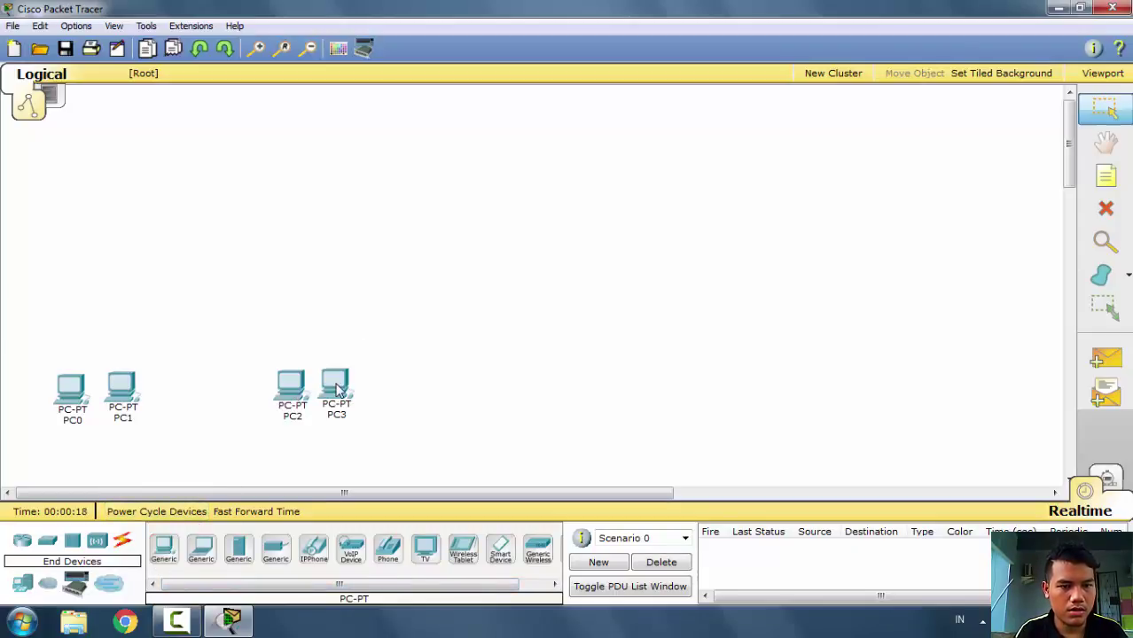
- Add two 2950-24 switches, one above each pair of PCs
click(49, 542)
click(163, 548)
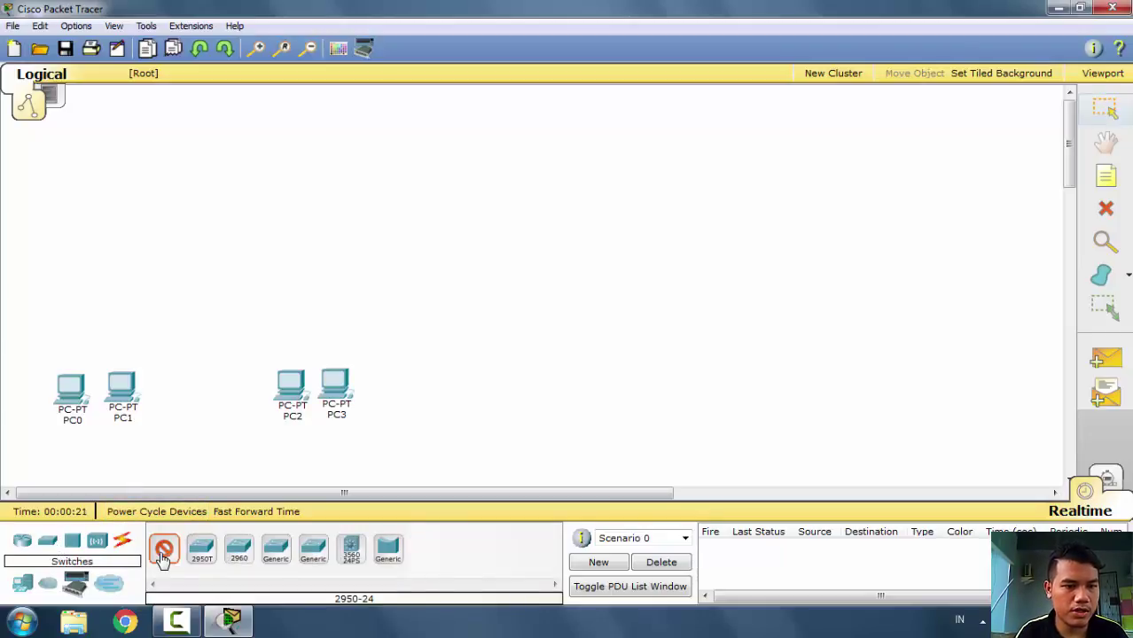
click(95, 273)
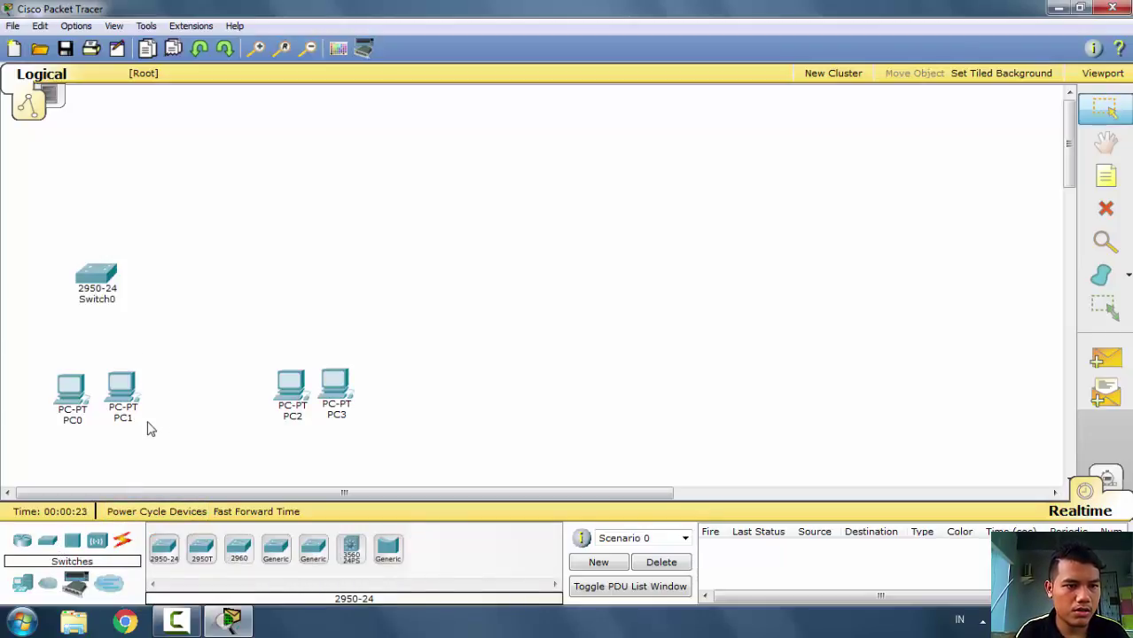
click(170, 552)
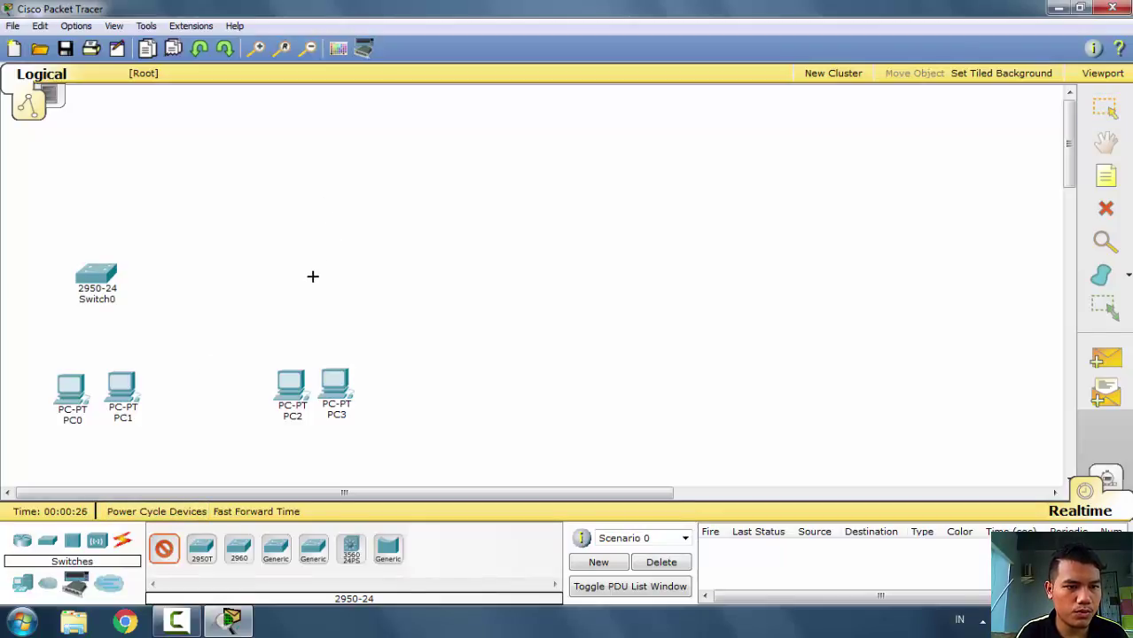
click(325, 271)
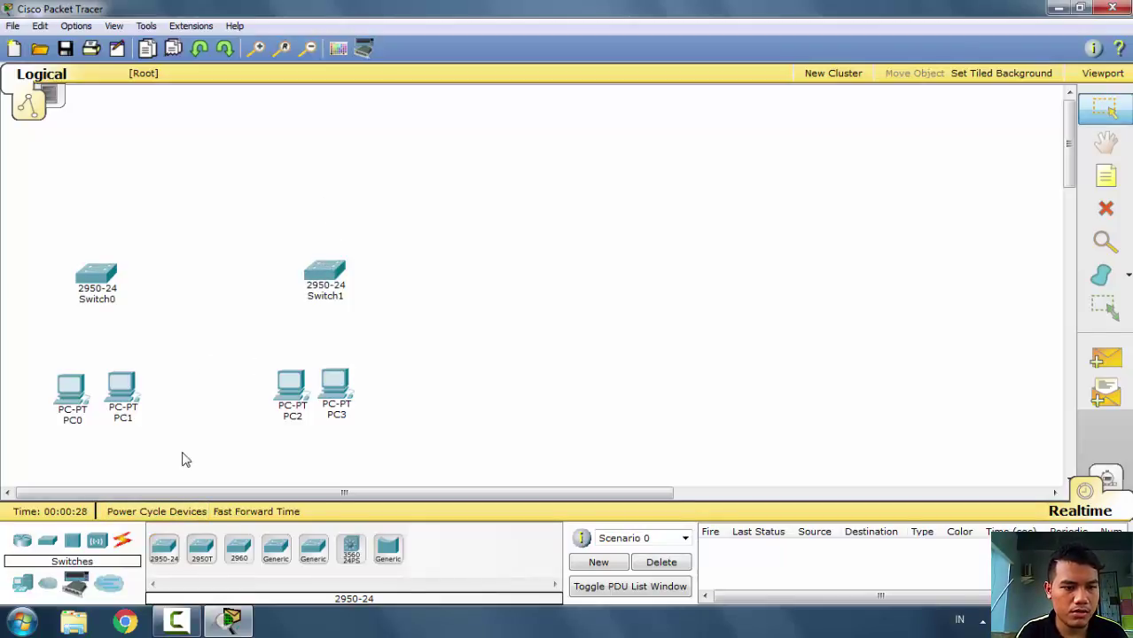
- Add two 2621XM routers, one above each switch
click(28, 545)
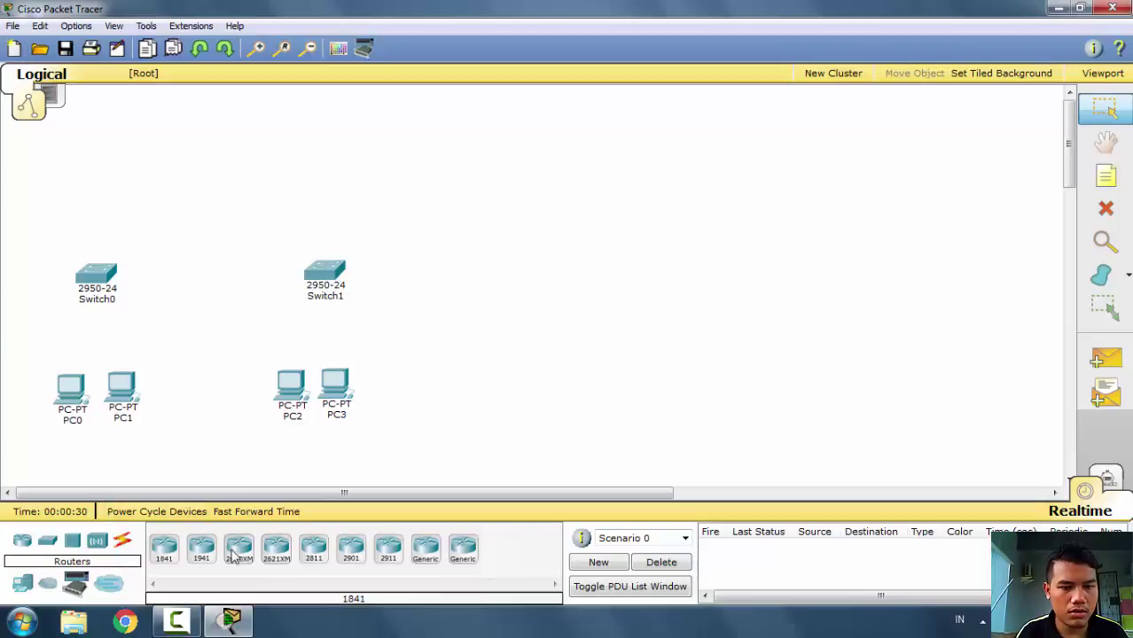
click(278, 563)
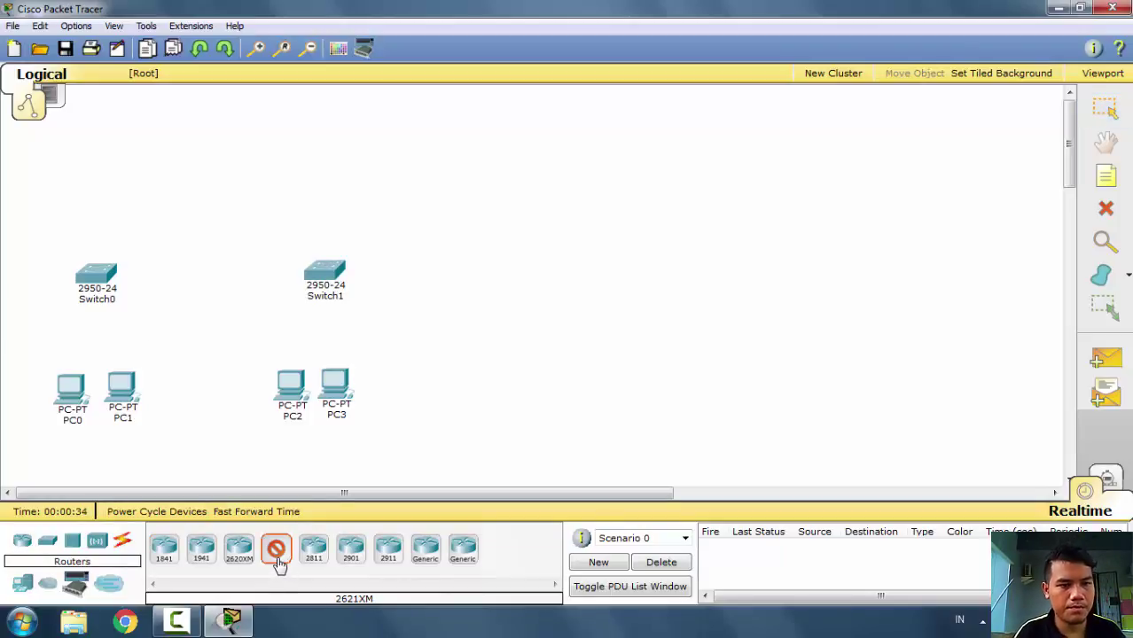
click(105, 136)
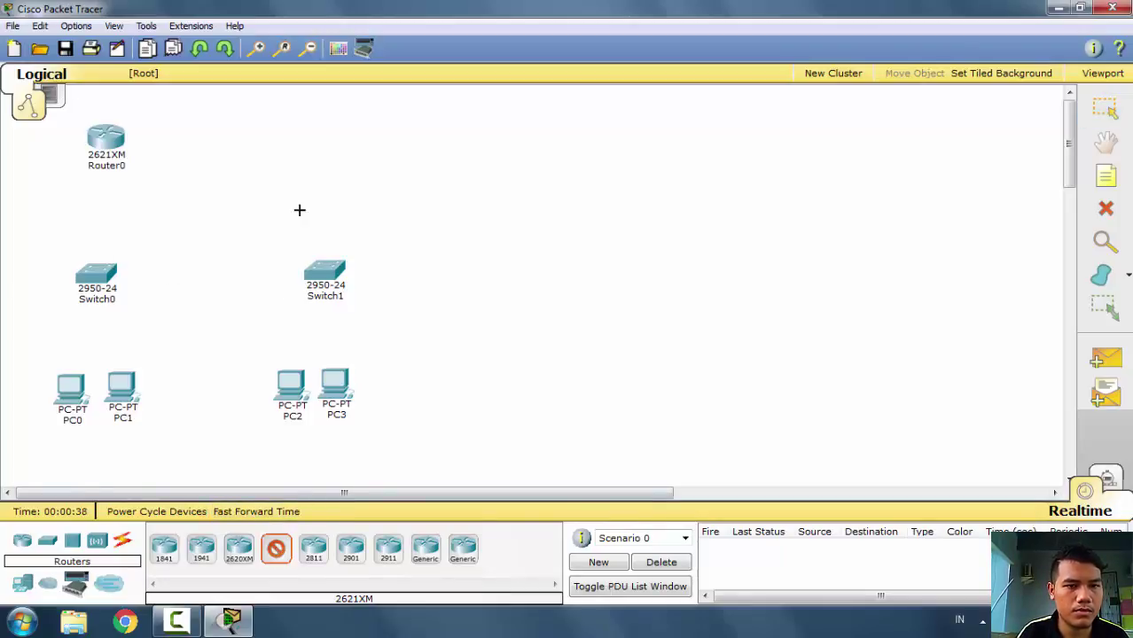
click(331, 141)
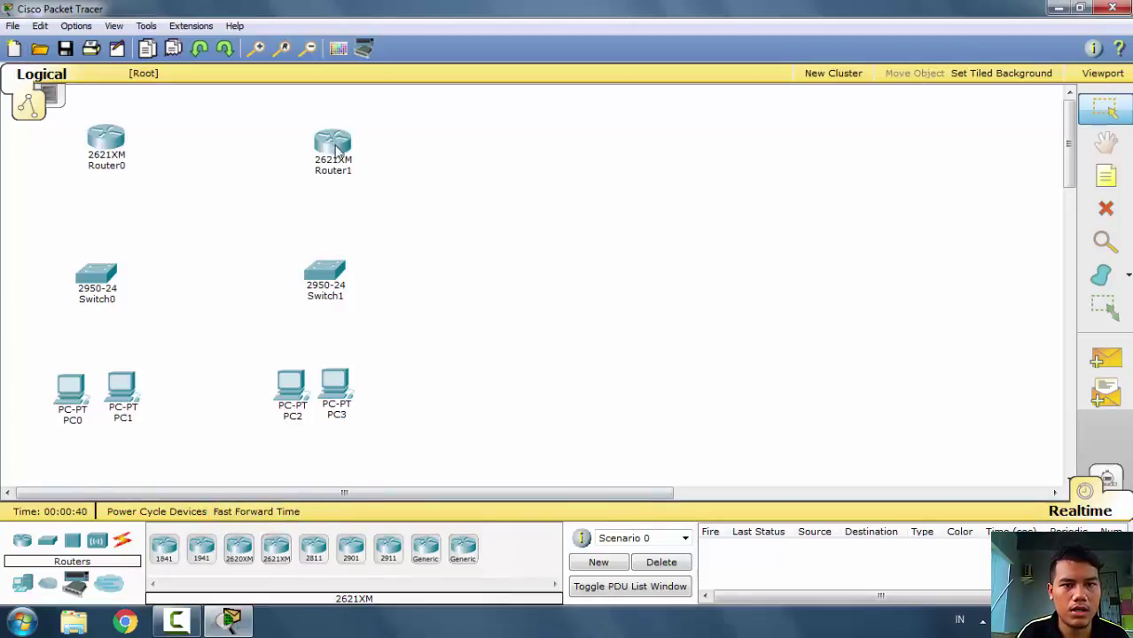
- Place text notes reading "LAB 1" above Router0 and "LAB 2" above Router1
click(1106, 176)
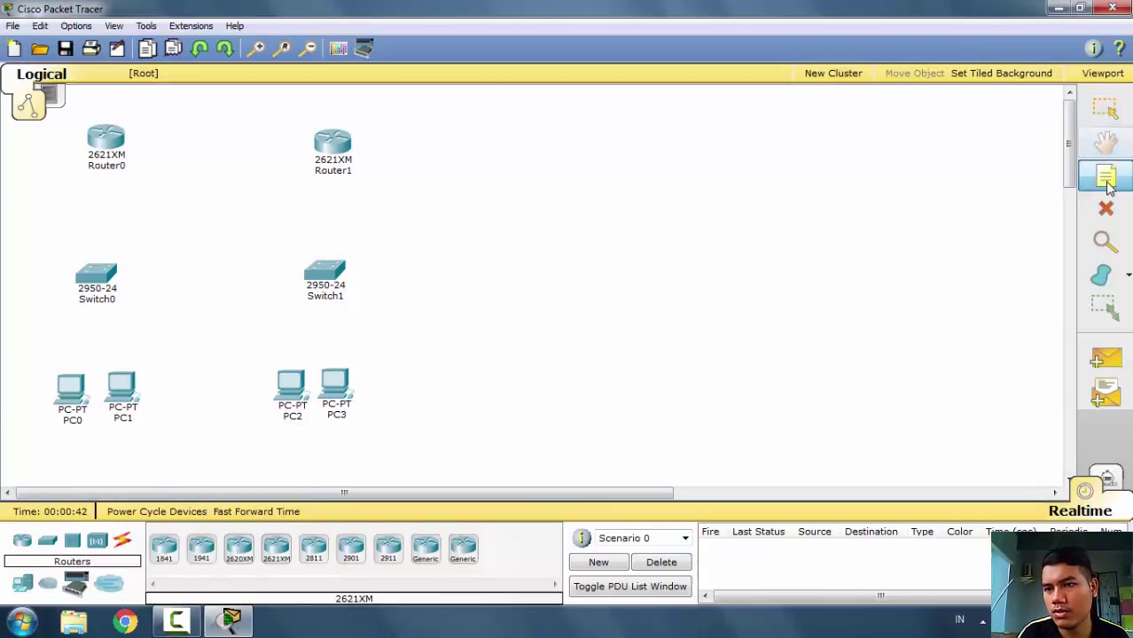
click(100, 100)
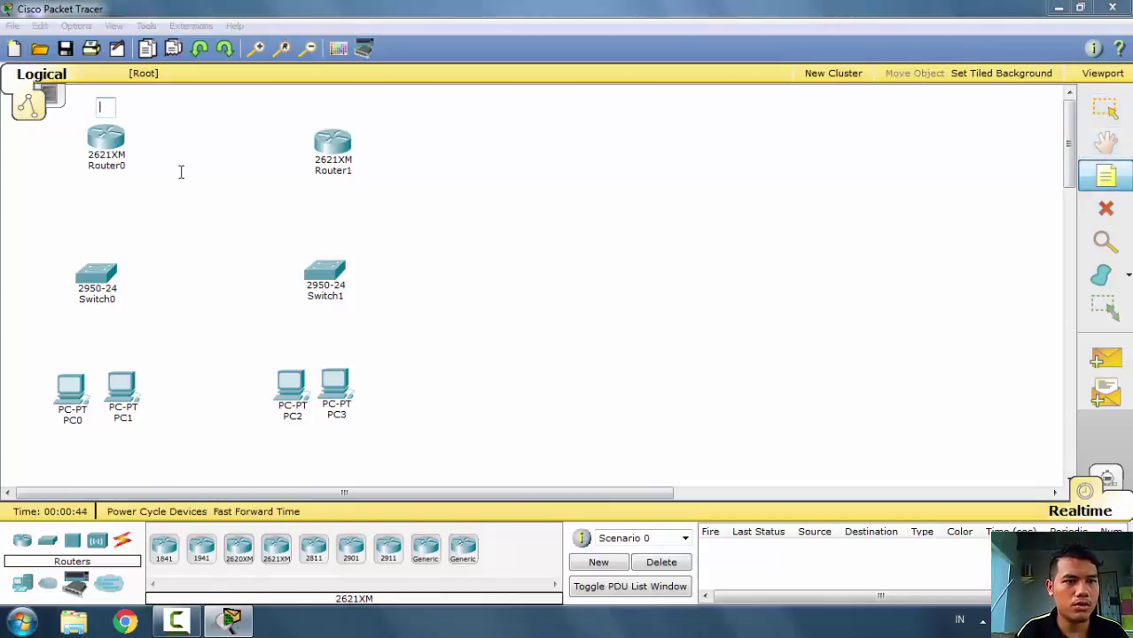
text(LAB 1)
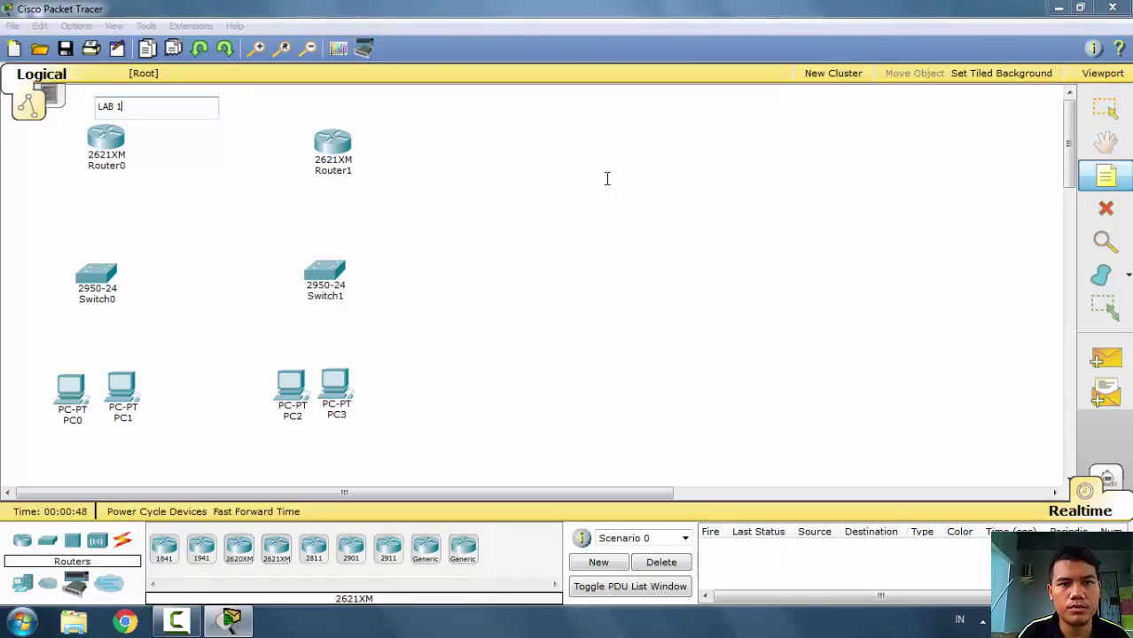
click(608, 179)
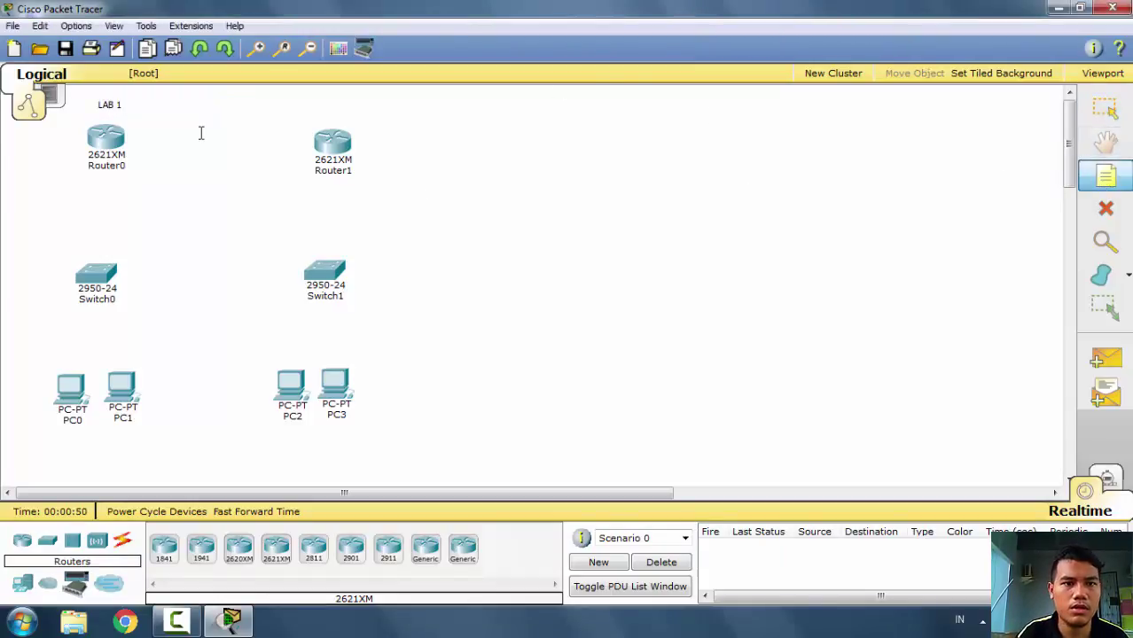
click(324, 101)
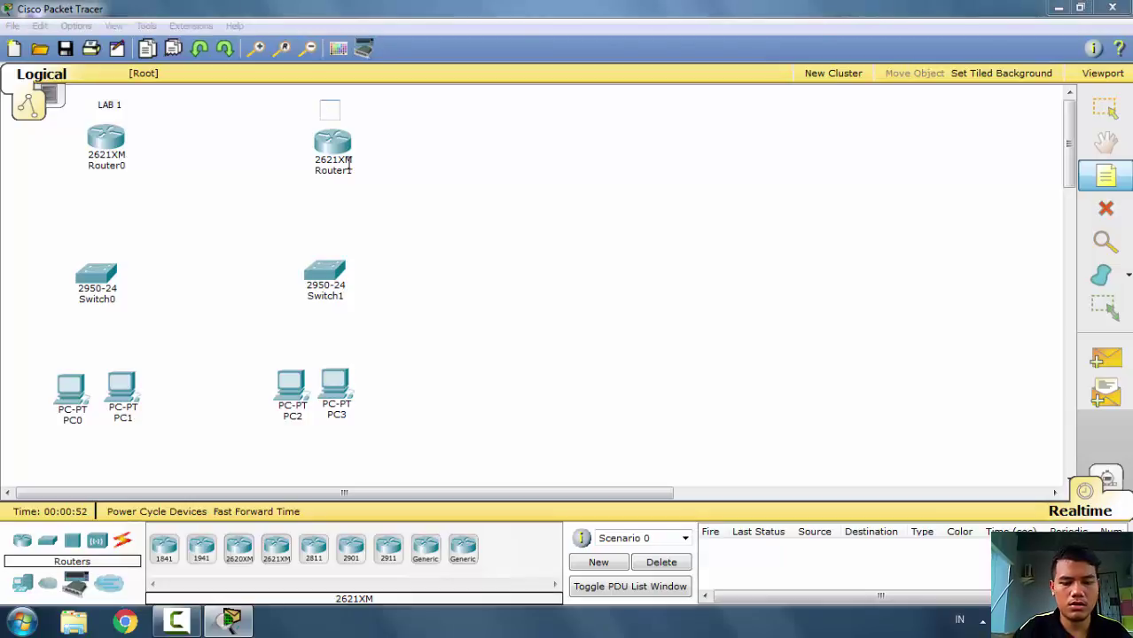
text(LAB)
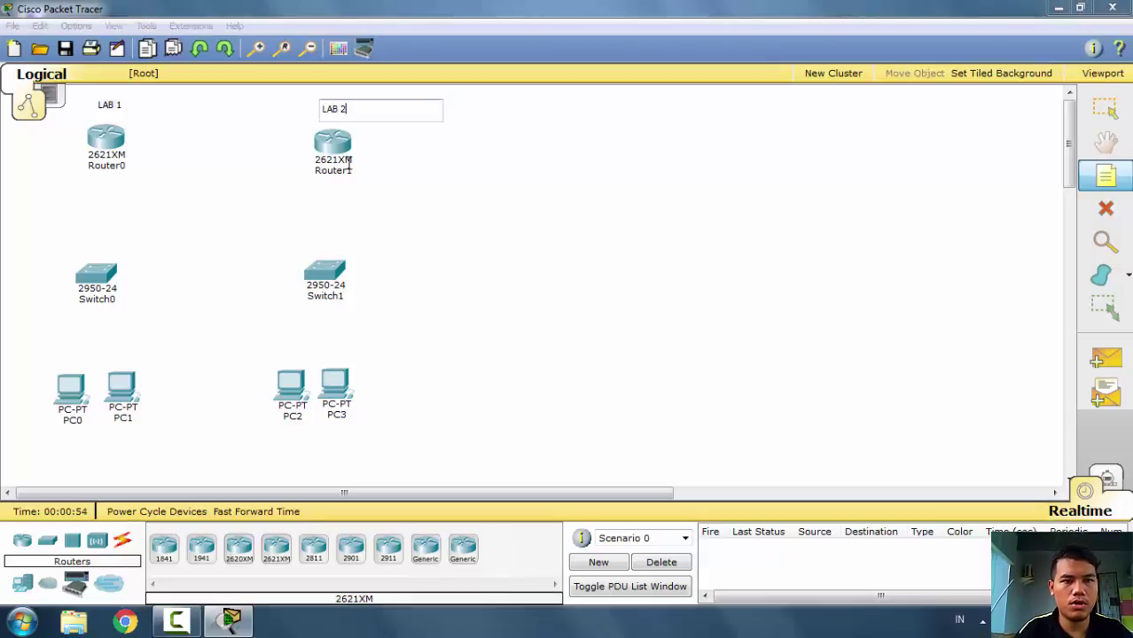
text( 2)
click(480, 223)
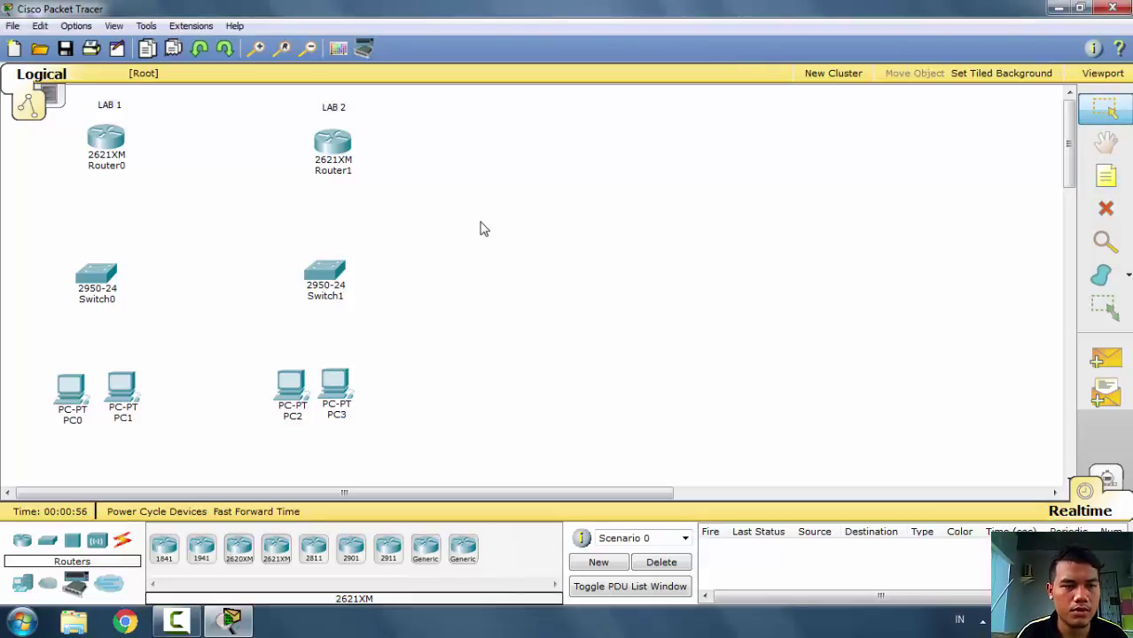
- Connect Switch0's FastEthernet0/1 to Router0's FastEthernet0/0 with a copper straight-through cable
click(124, 541)
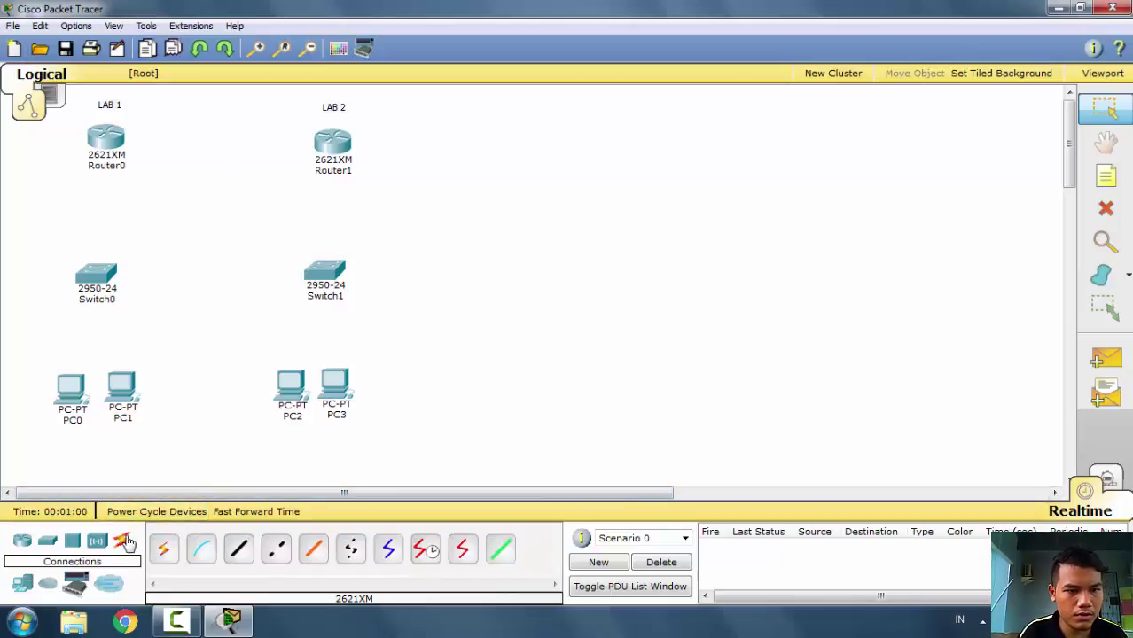
click(239, 549)
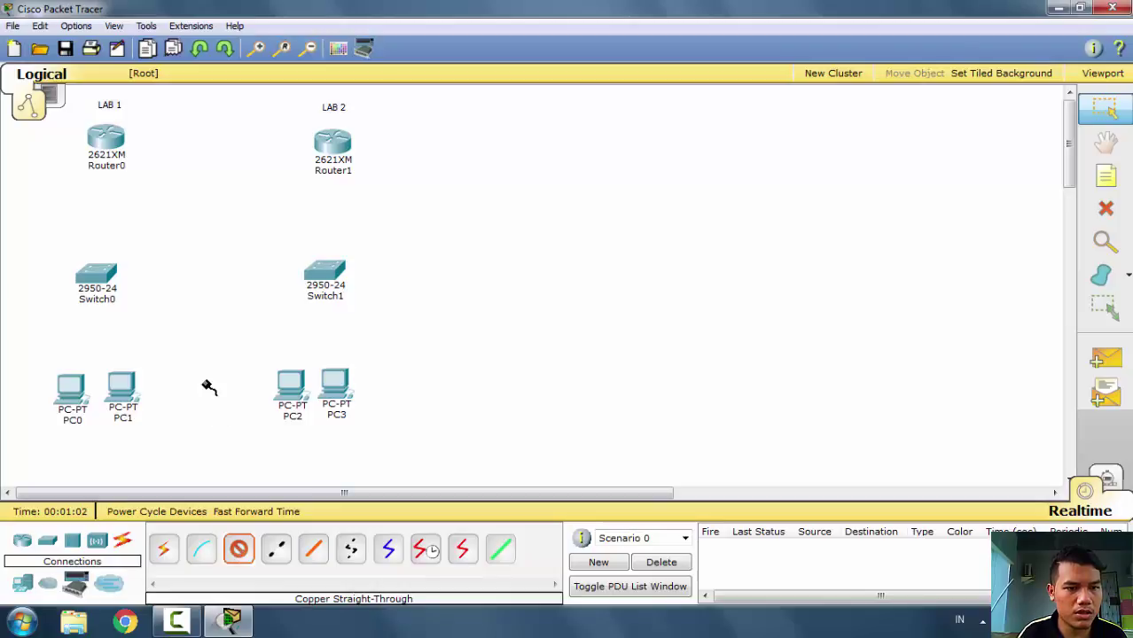
click(95, 273)
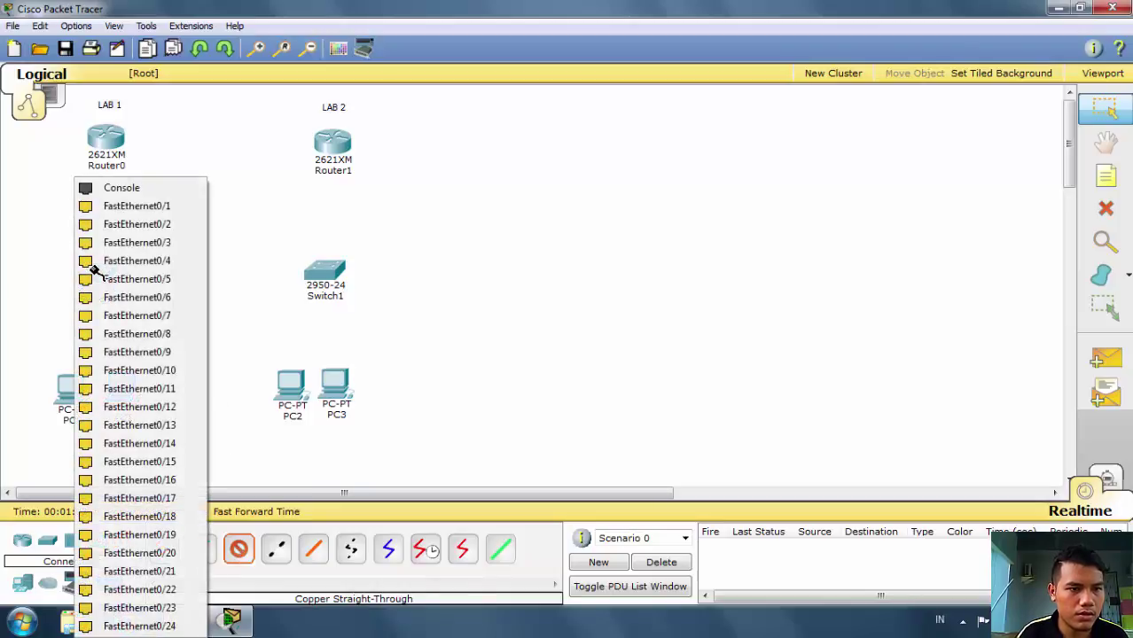
click(112, 209)
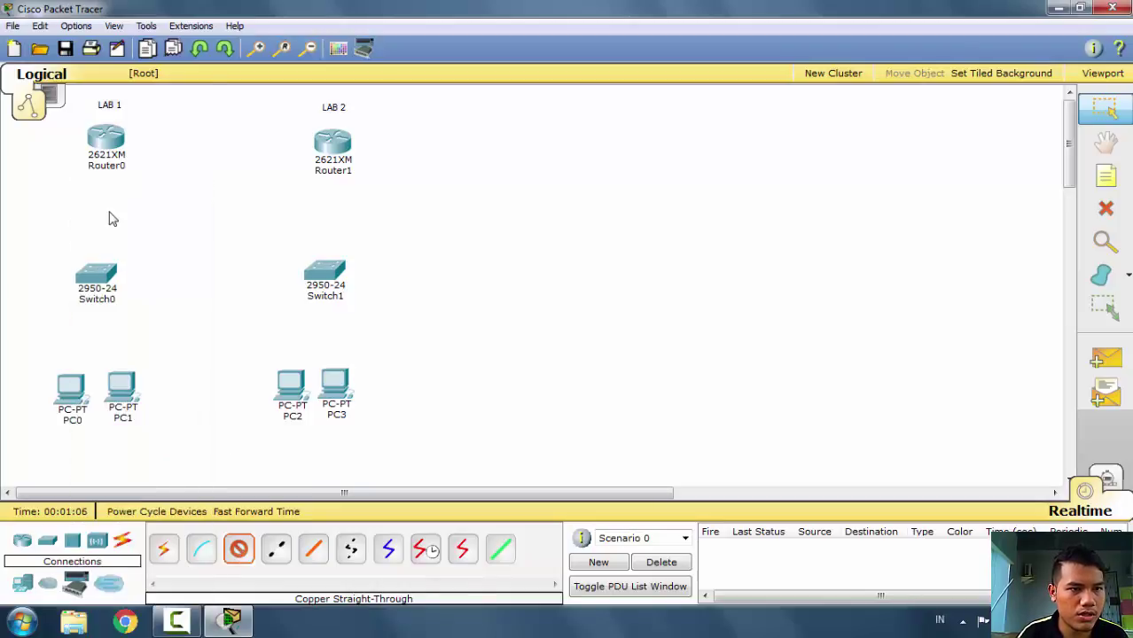
click(102, 149)
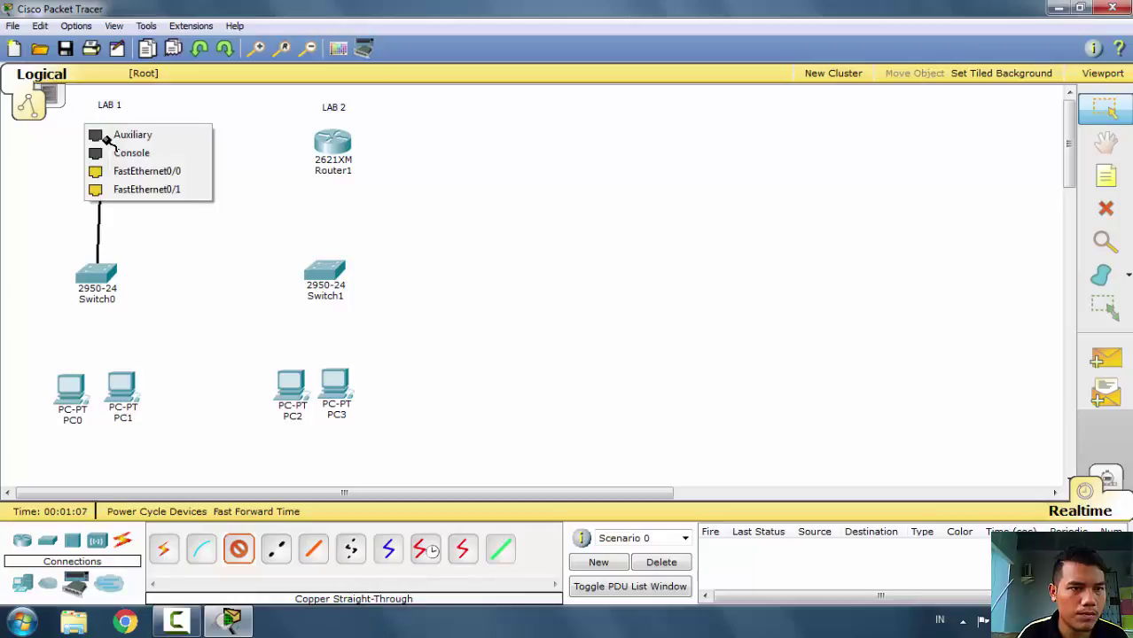
click(139, 172)
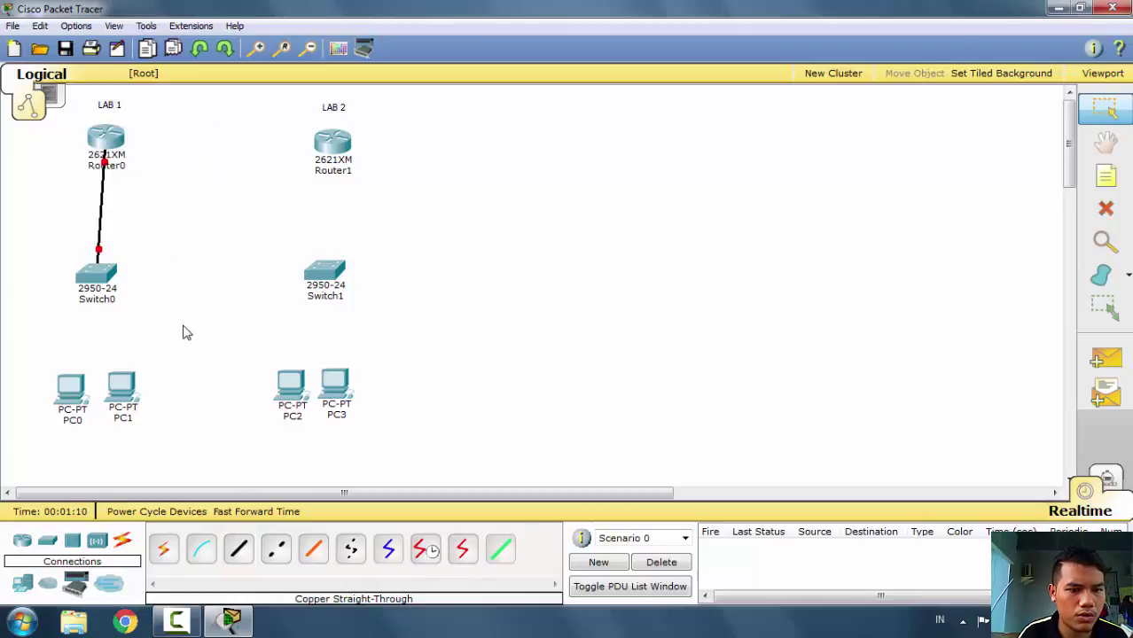
- Connect Switch0's FastEthernet0/2 to PC0's FastEthernet0 with a copper straight-through cable
click(239, 549)
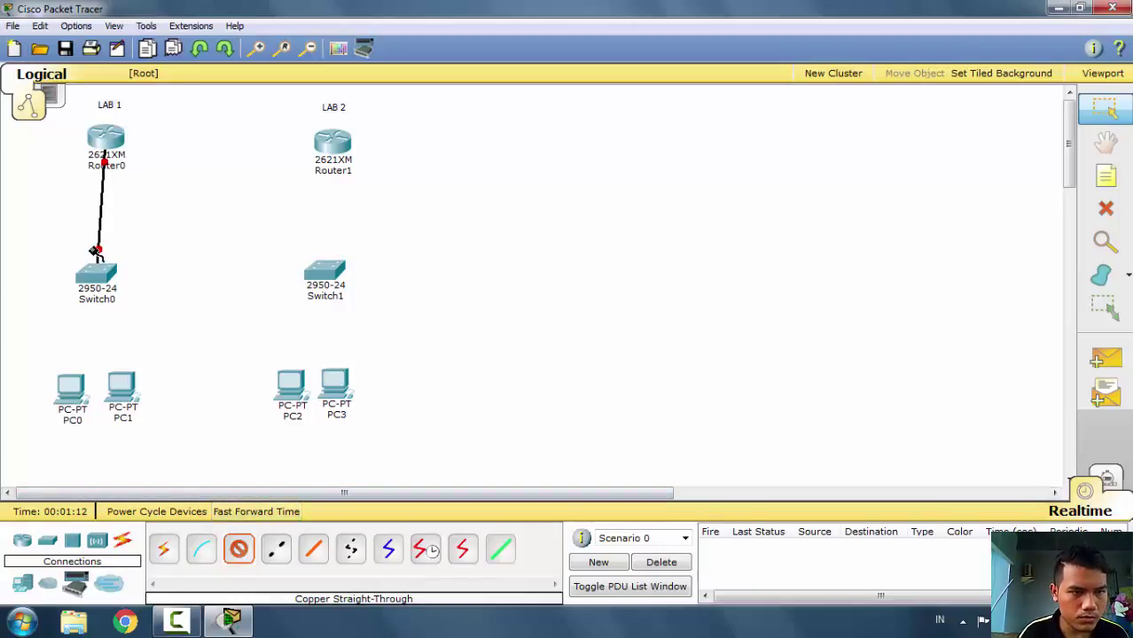
click(96, 277)
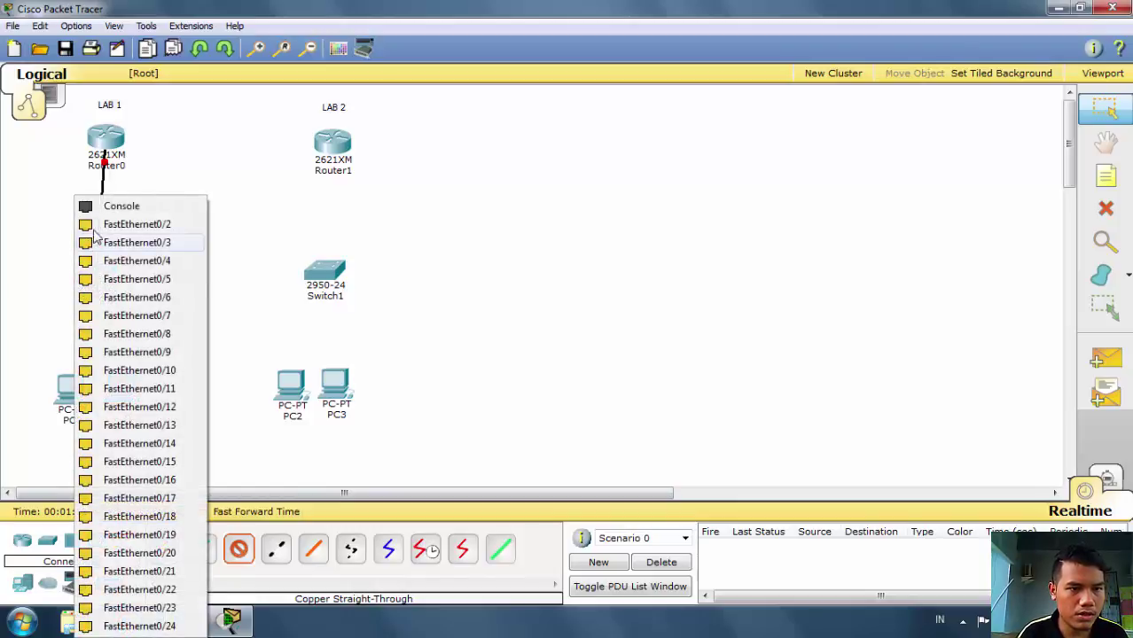
click(106, 227)
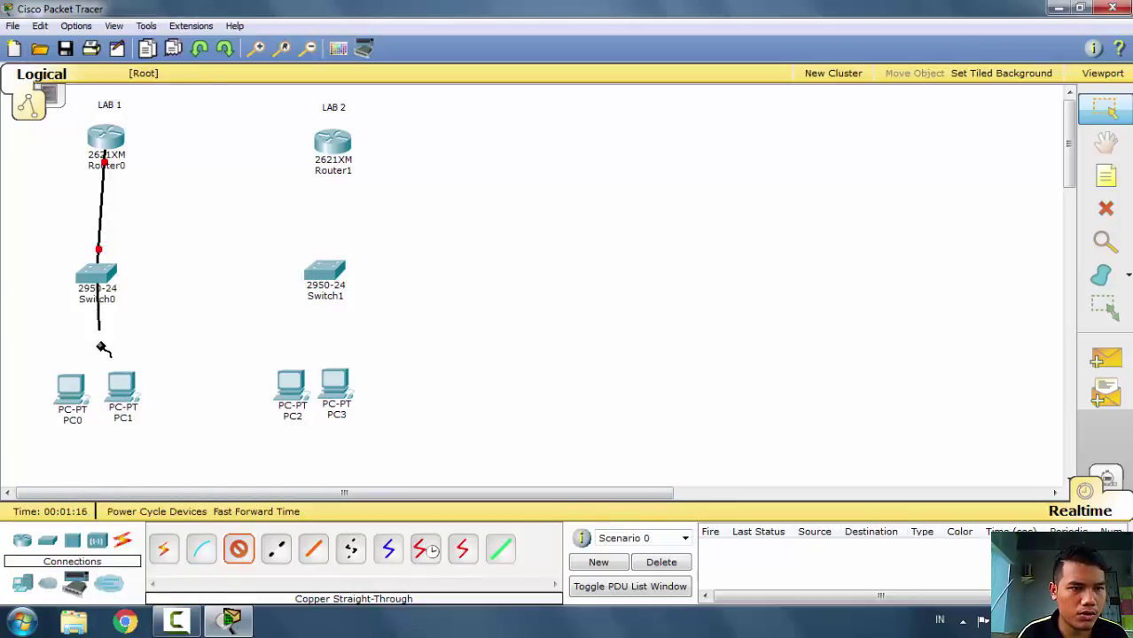
click(71, 394)
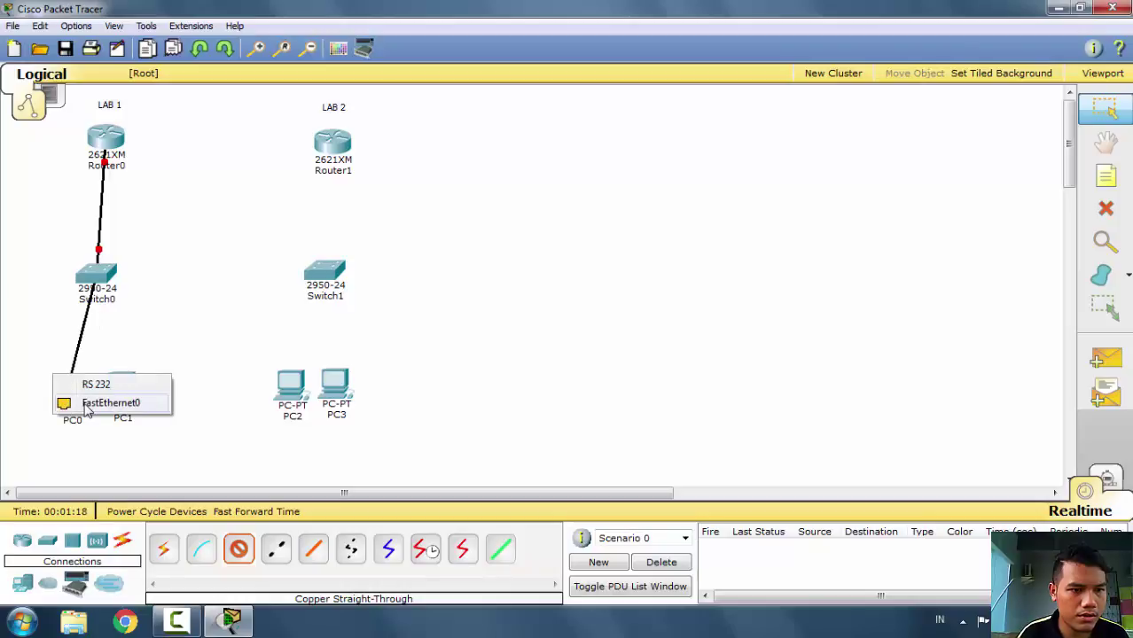
click(89, 401)
- Connect Switch0 to PC1 with a copper straight-through cable, using the next free FastEthernet port on the switch
click(238, 554)
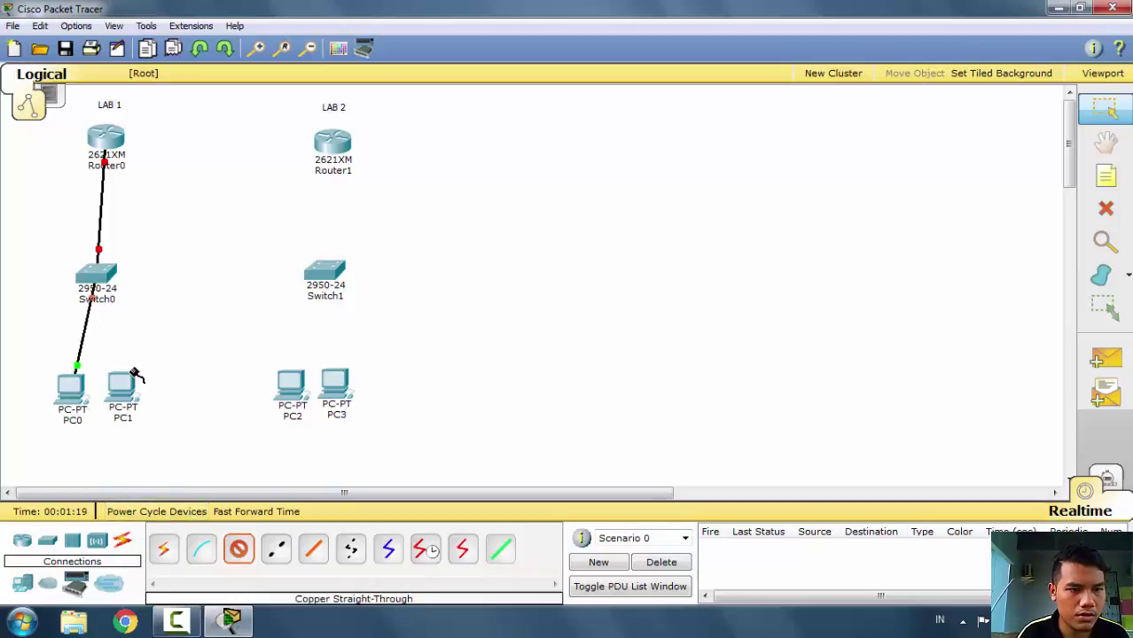
click(95, 271)
click(102, 260)
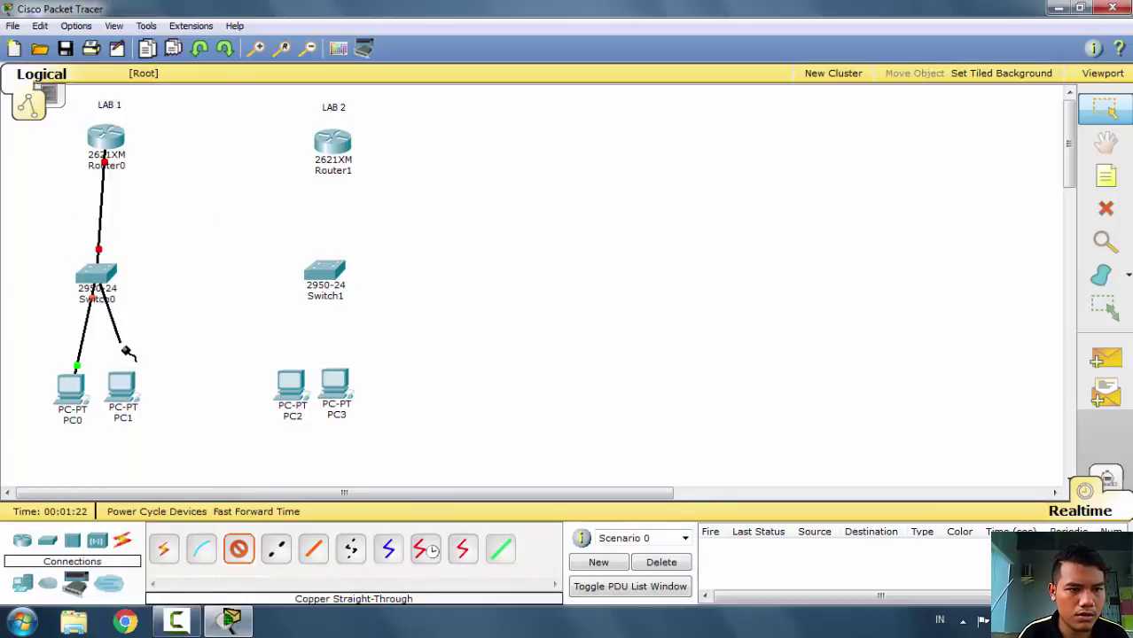
click(124, 390)
click(138, 400)
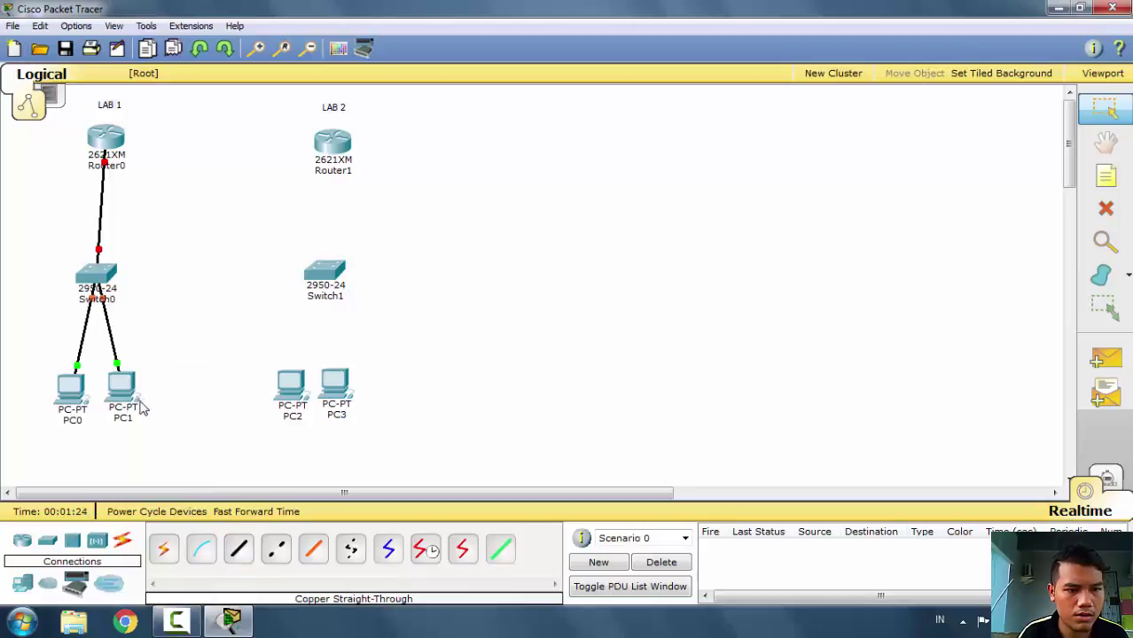
- Connect Router1 to Switch1 with a copper straight-through cable between their FastEthernet ports
click(239, 552)
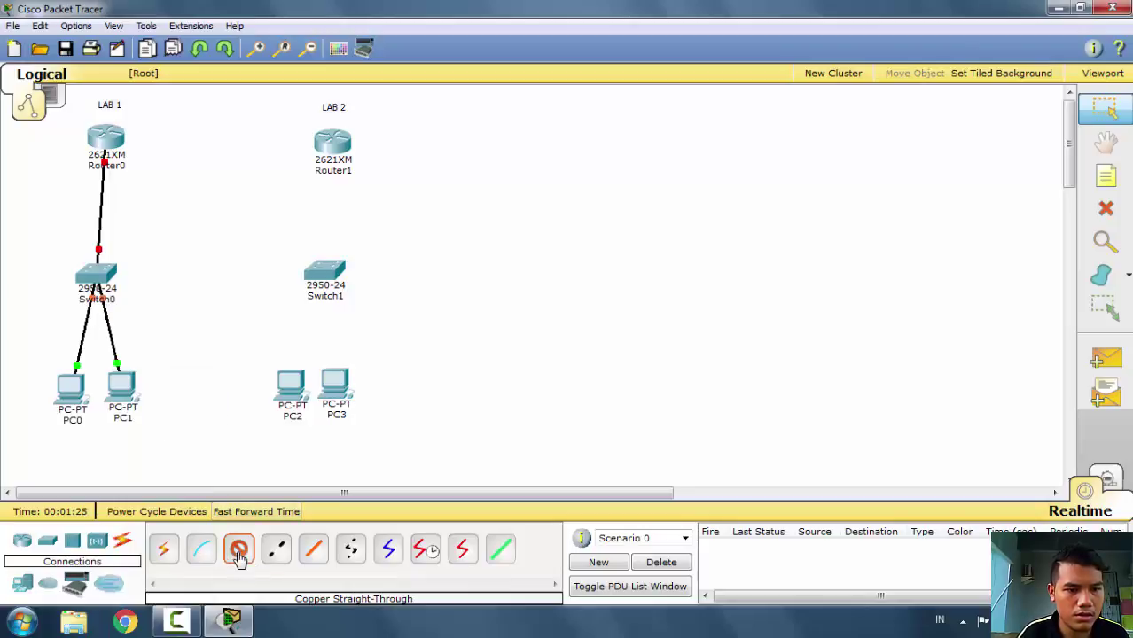
click(338, 145)
click(348, 175)
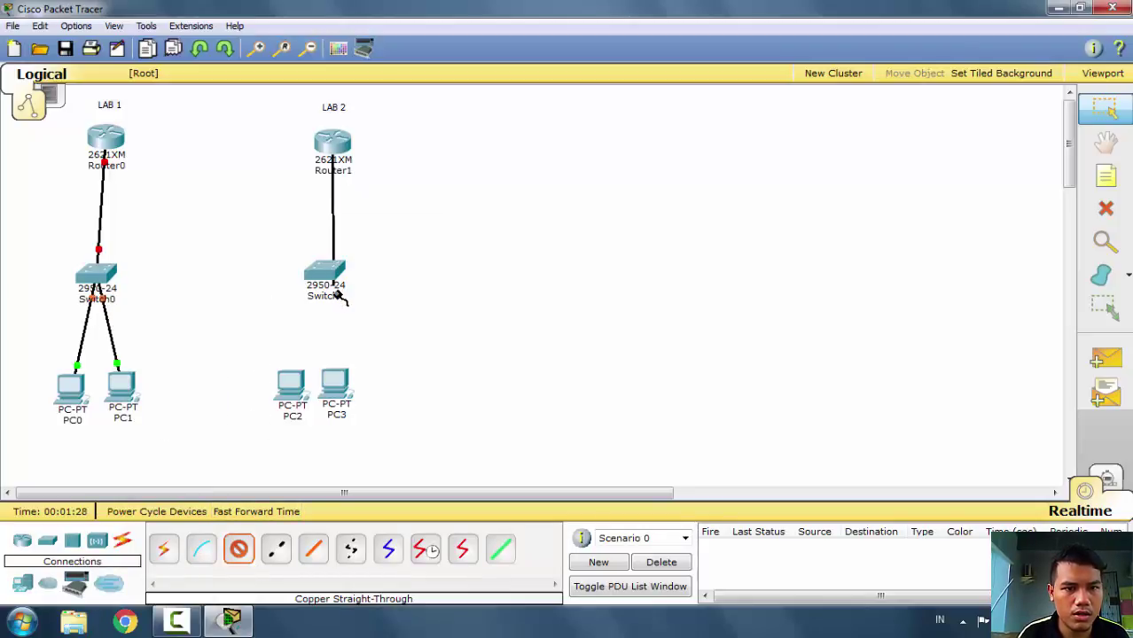
click(330, 275)
click(339, 209)
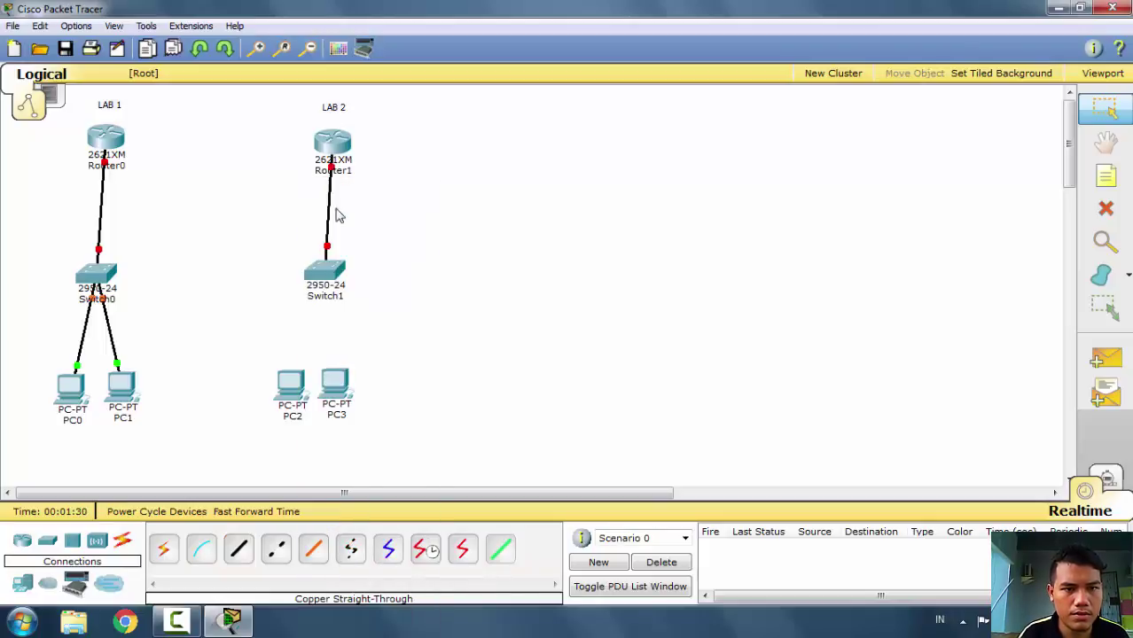
- Connect Switch1 to PC2's FastEthernet0 with a copper straight-through cable
click(235, 548)
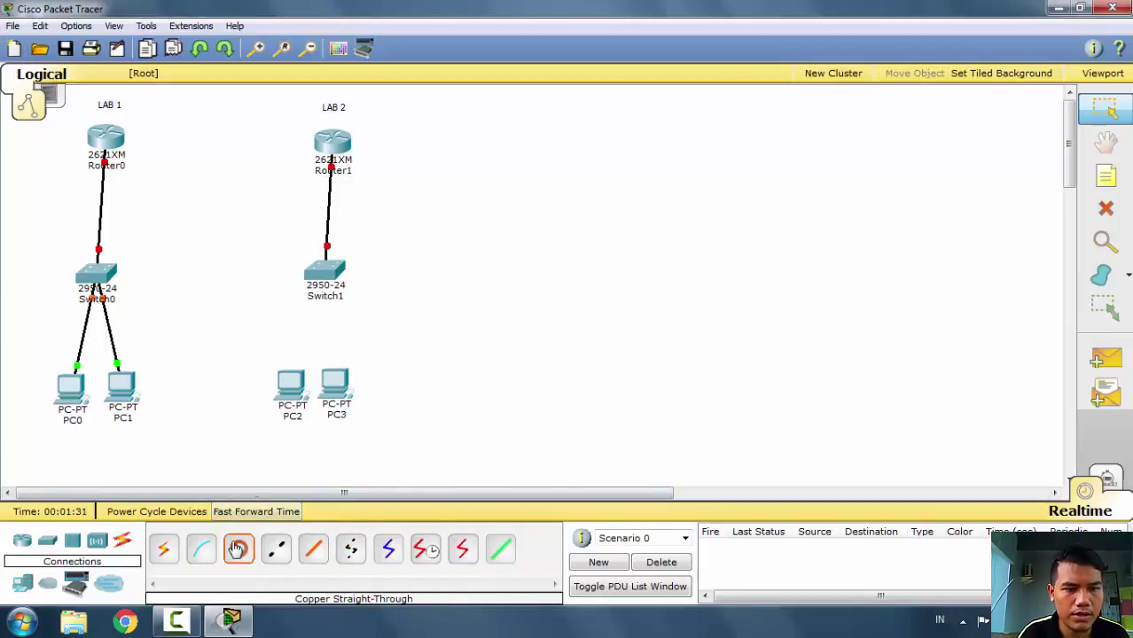
click(324, 267)
click(323, 243)
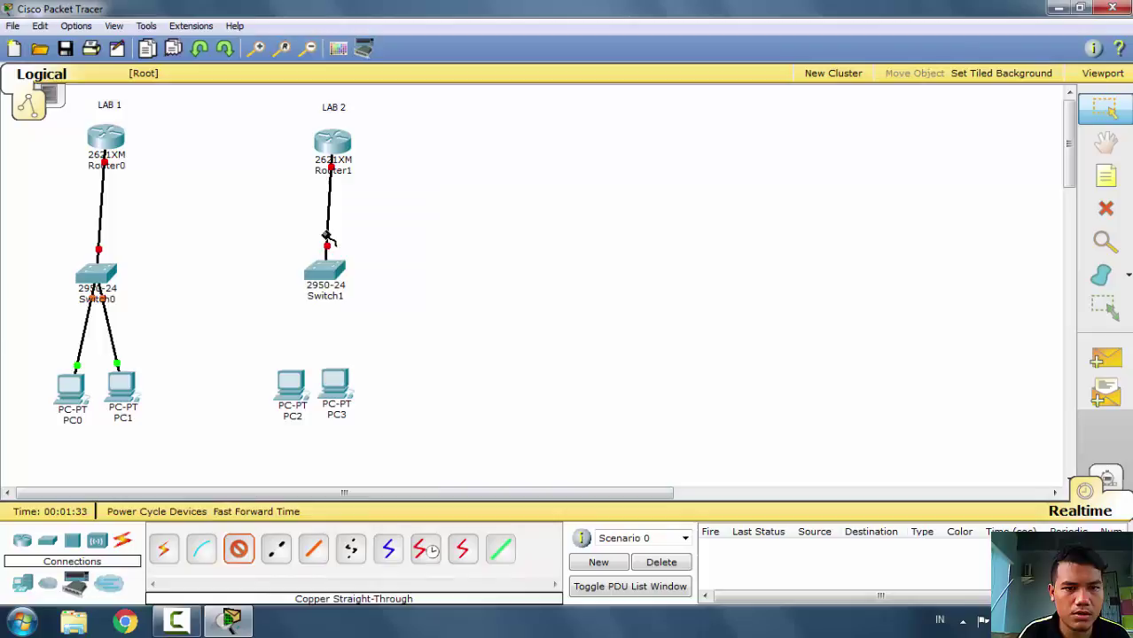
click(288, 390)
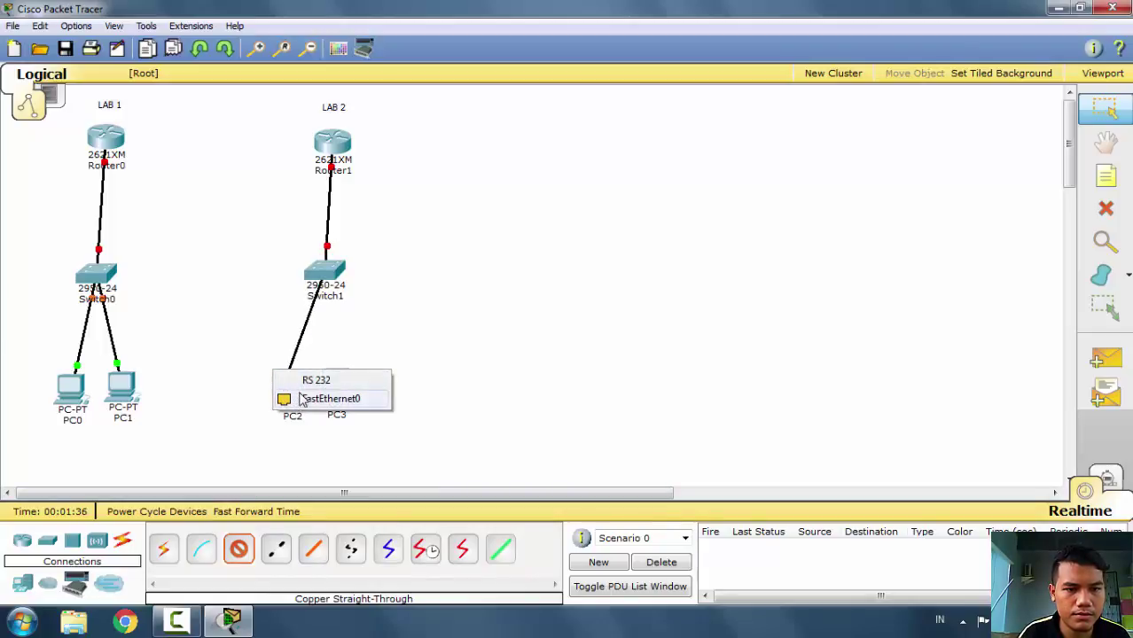
click(296, 397)
- Connect Switch1 to PC3 with a copper straight-through cable, using another free FastEthernet port on the switch
click(238, 549)
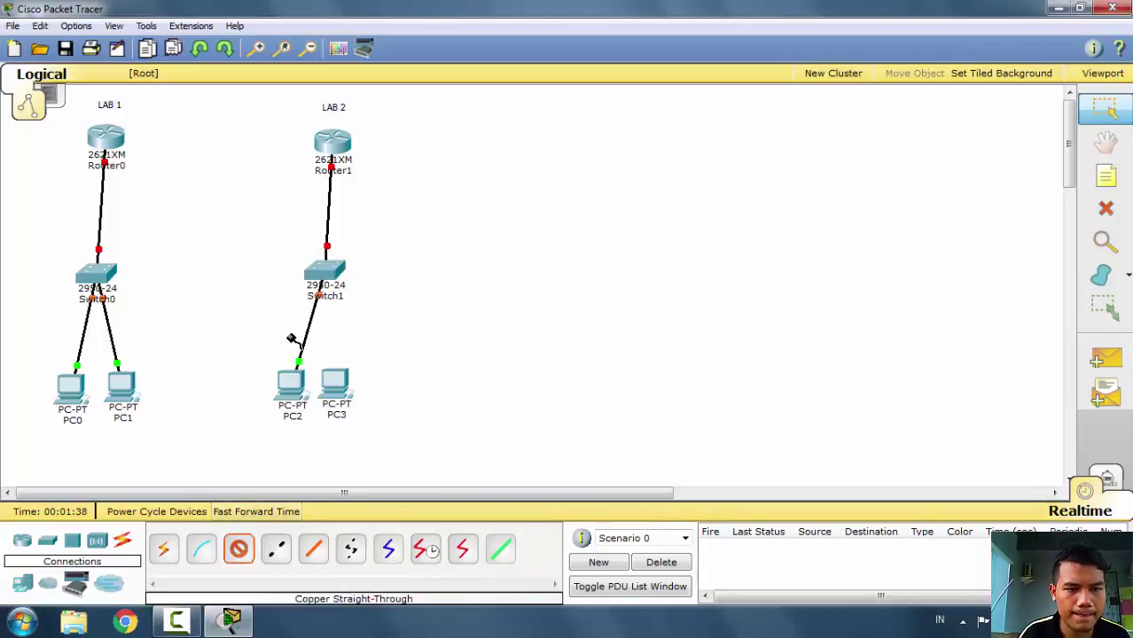
click(324, 270)
click(328, 250)
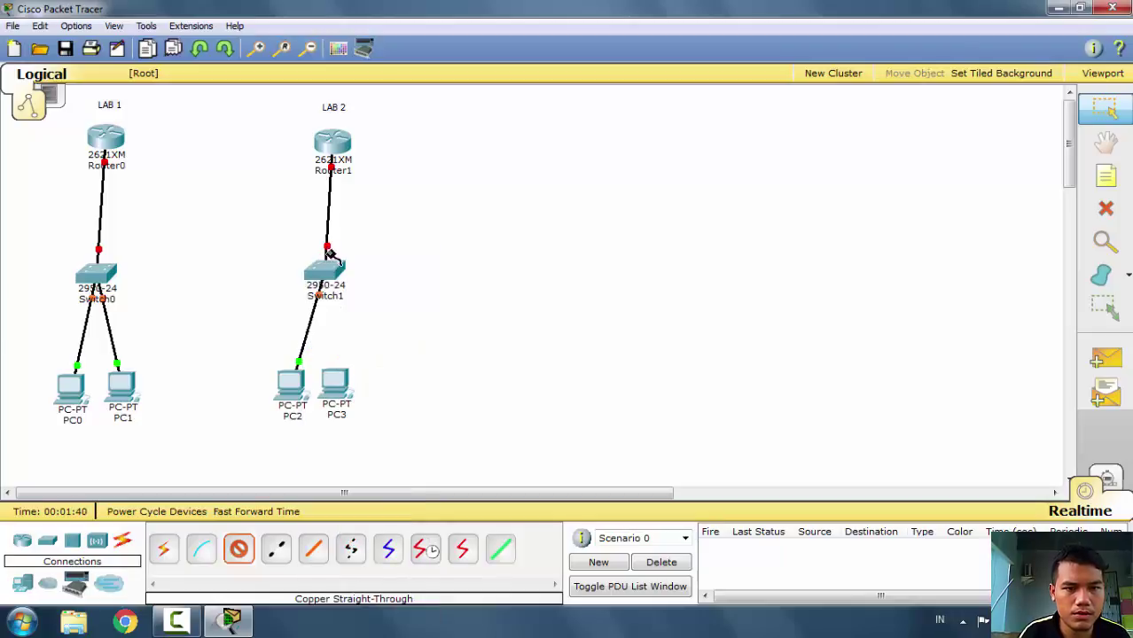
click(336, 387)
click(347, 397)
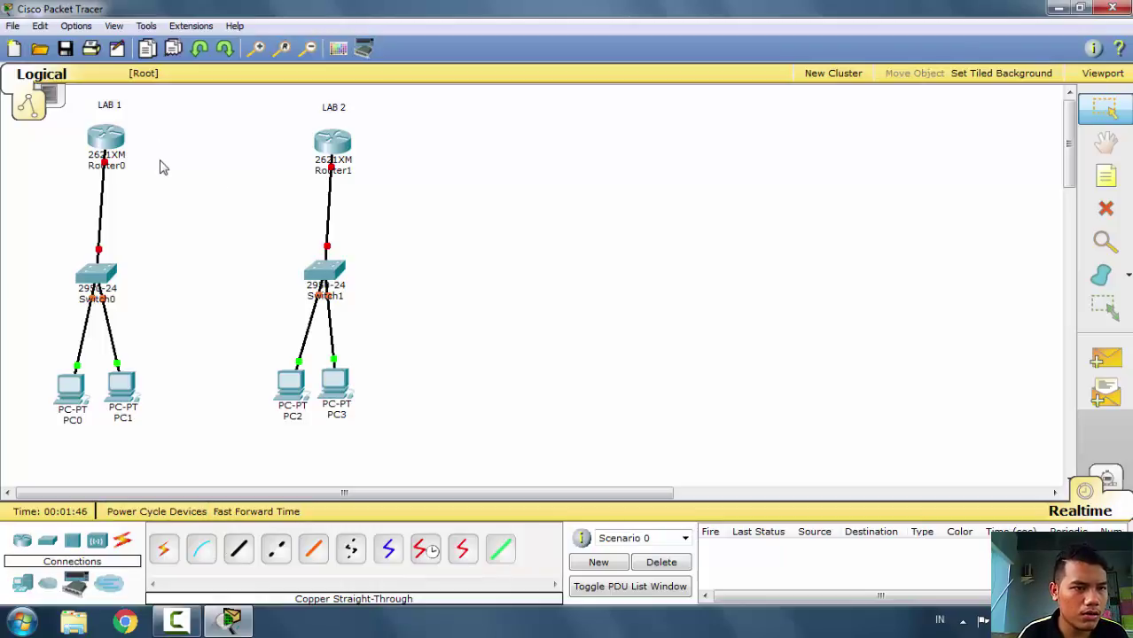
- Install a WIC-2T module in Router0's first WIC slot while the router is off, and power the router back on
click(104, 133)
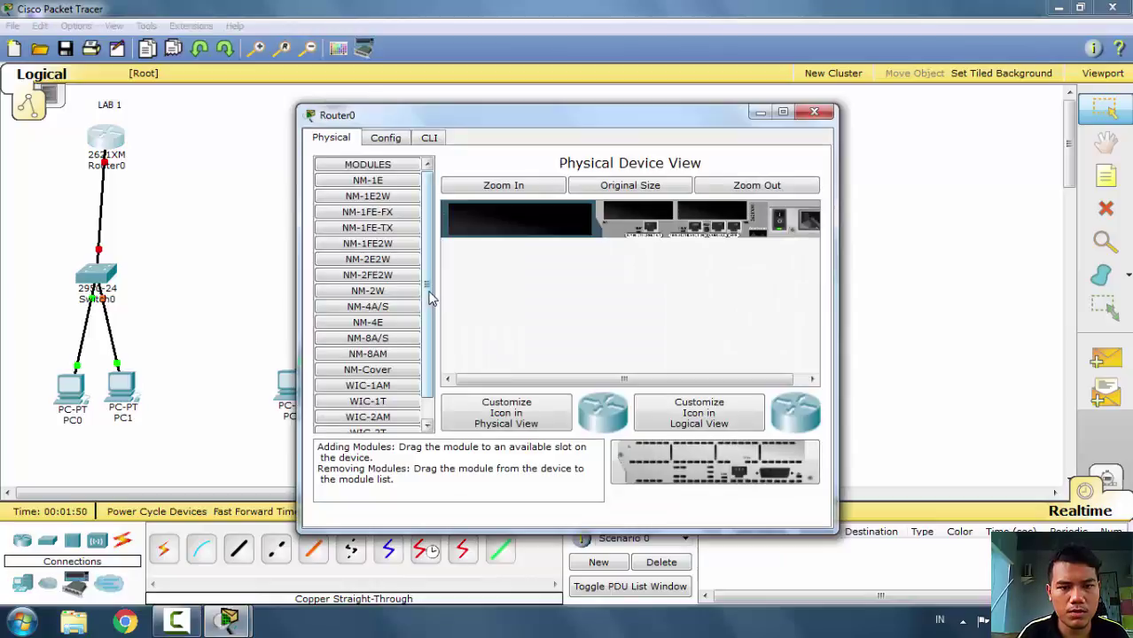
drag(430, 296, 436, 356)
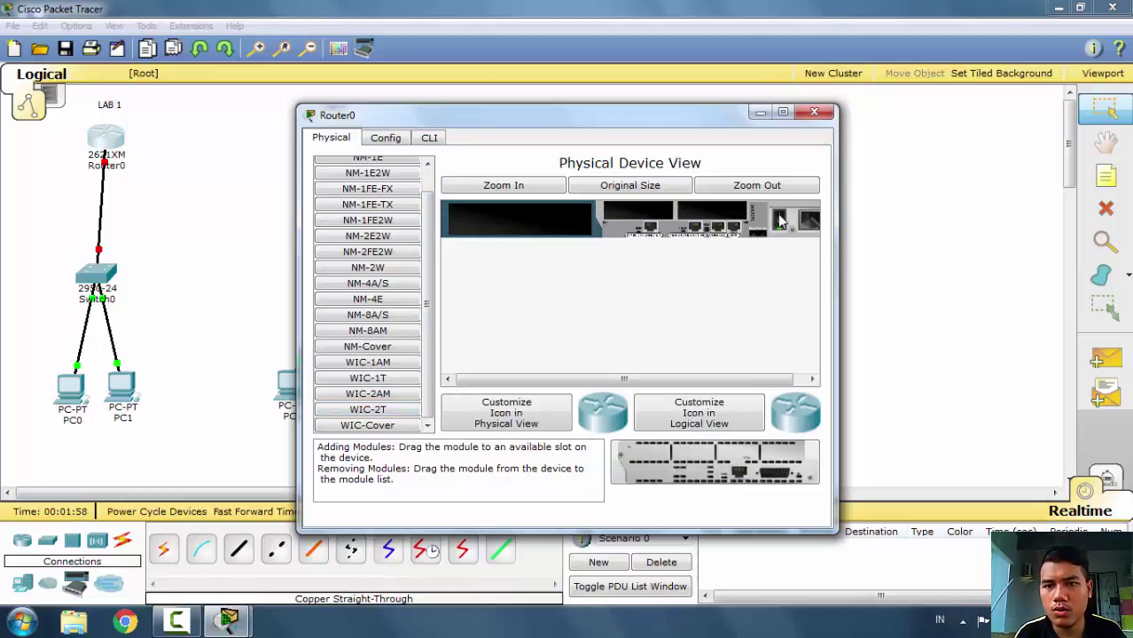
click(381, 414)
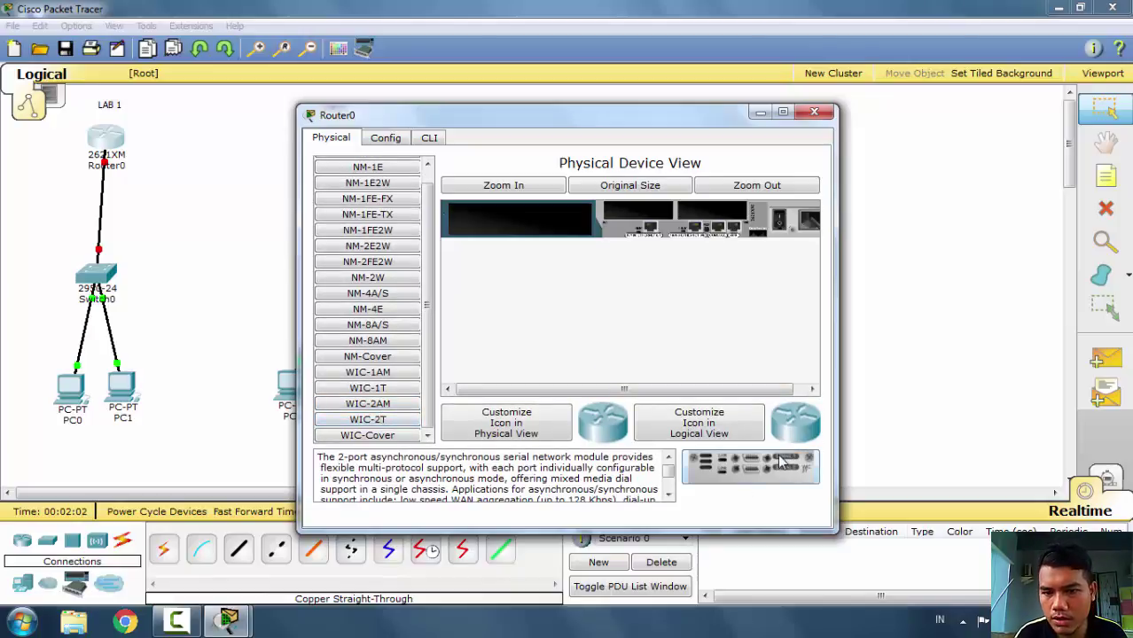
drag(780, 462, 736, 220)
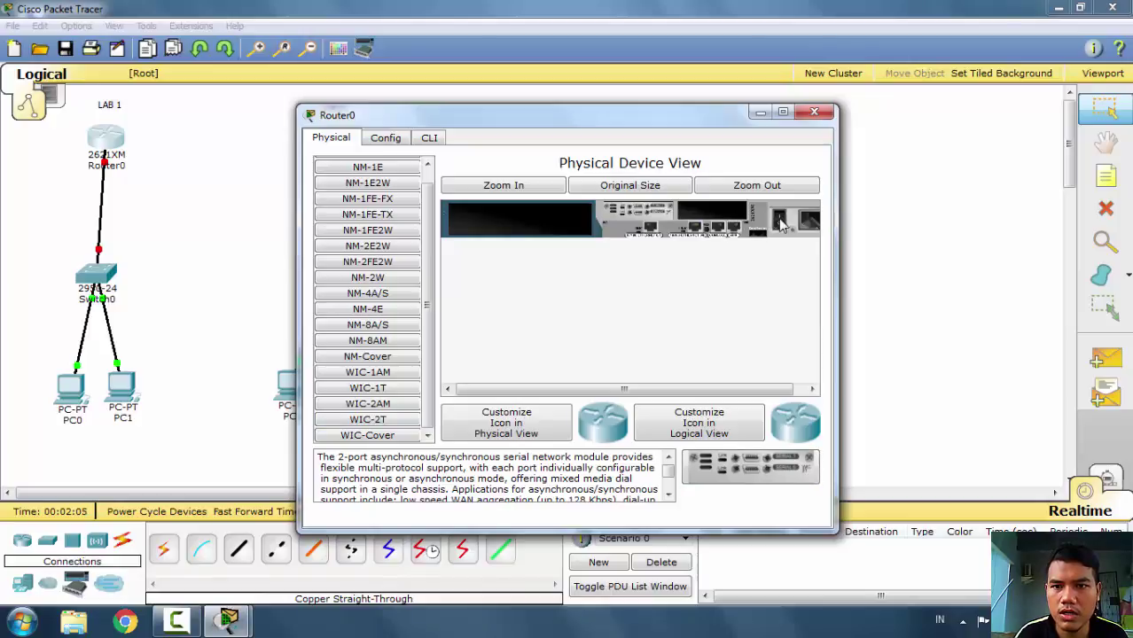
click(814, 113)
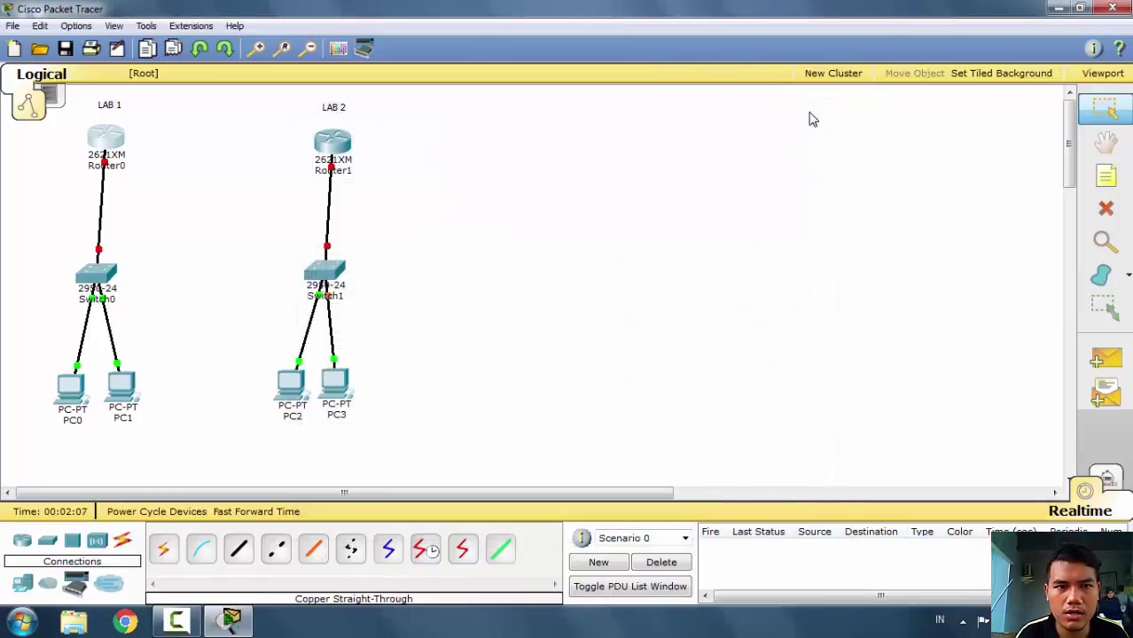
- Install a WIC-2T module in Router1's first WIC slot while the router is off, and power the router back on
click(335, 151)
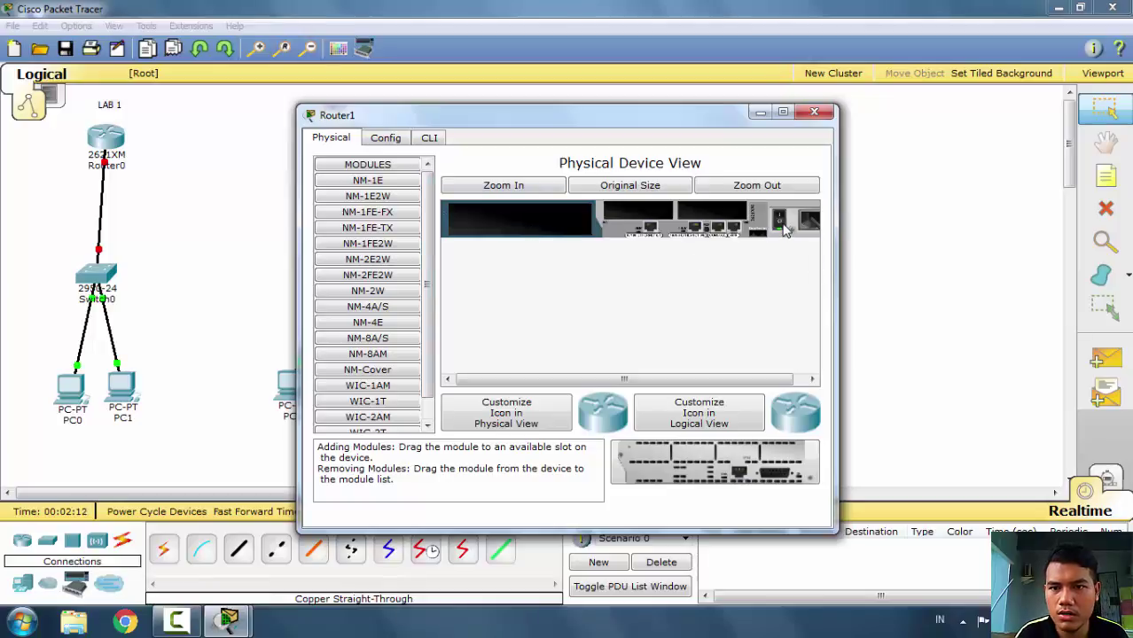
drag(435, 298, 434, 335)
drag(376, 417, 646, 213)
click(779, 220)
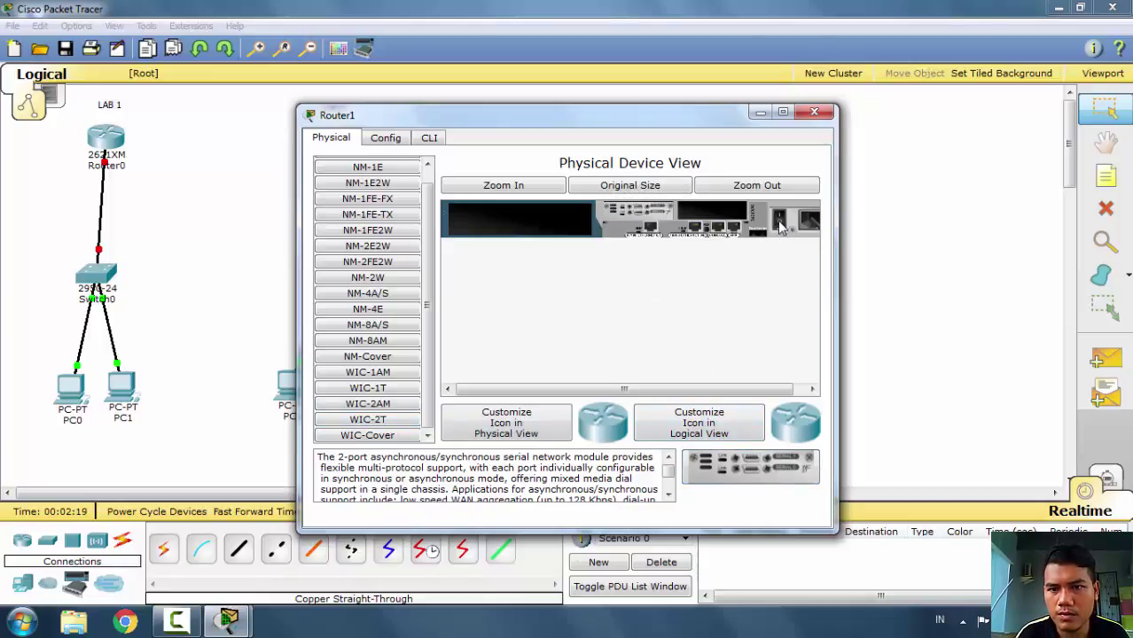
click(815, 113)
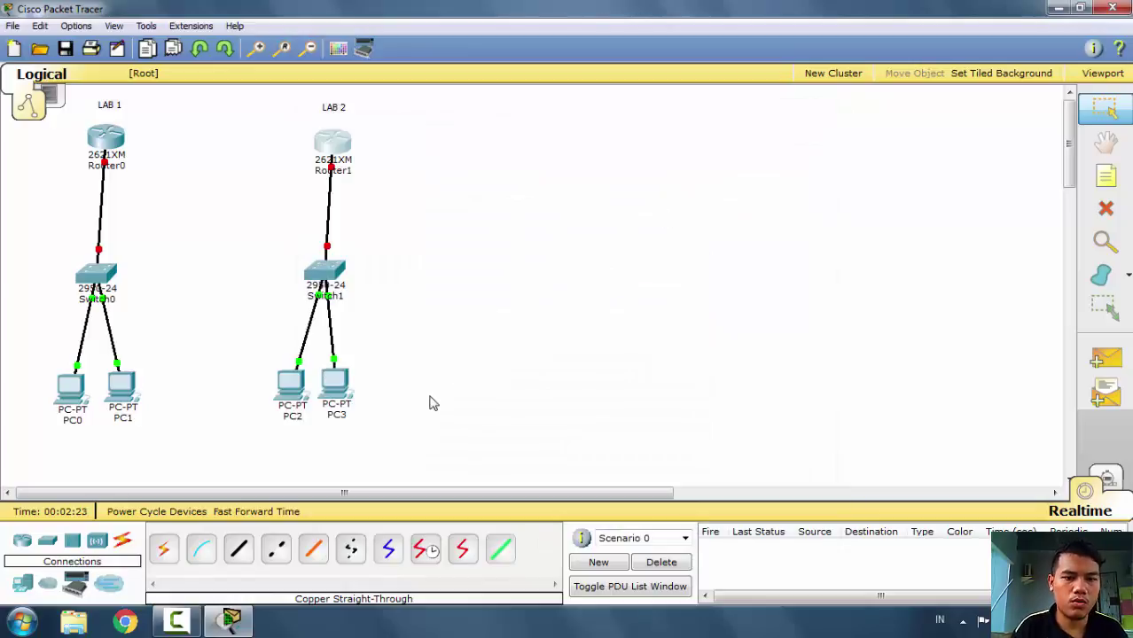
- Connect Router0's Serial0/0 to Router1's Serial0/0 with a Serial DCE cable
click(427, 550)
click(104, 147)
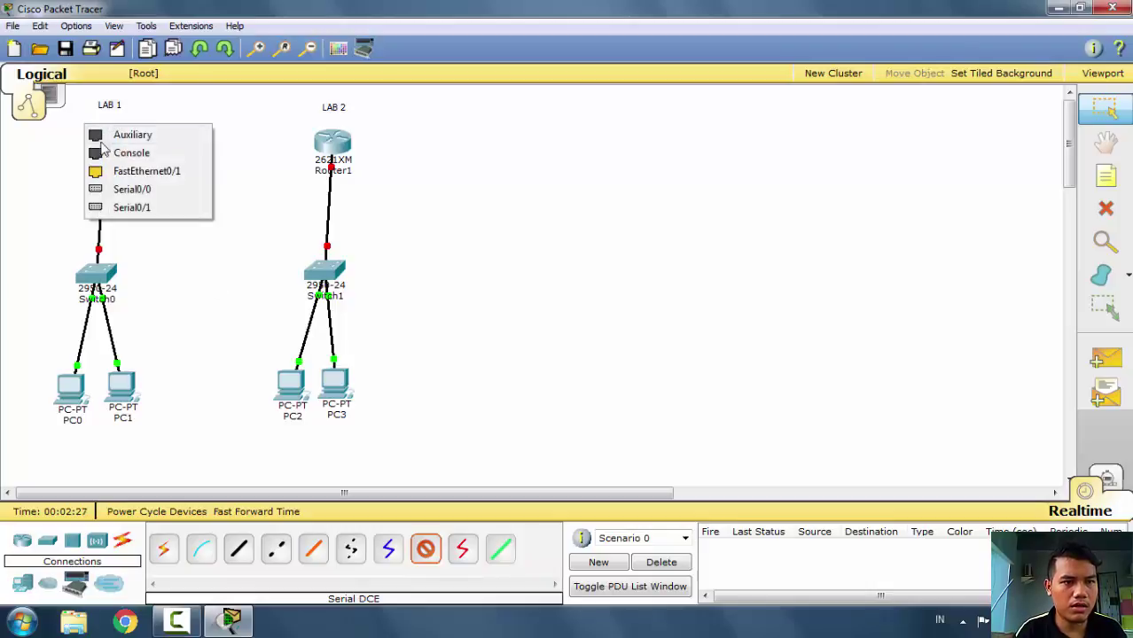
click(120, 190)
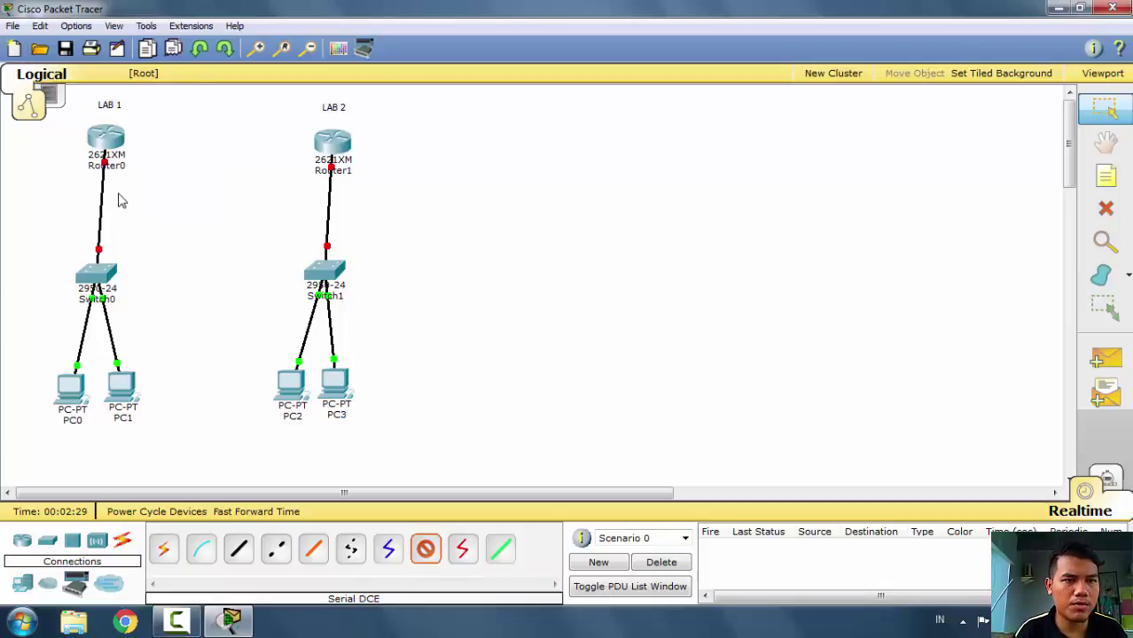
click(338, 144)
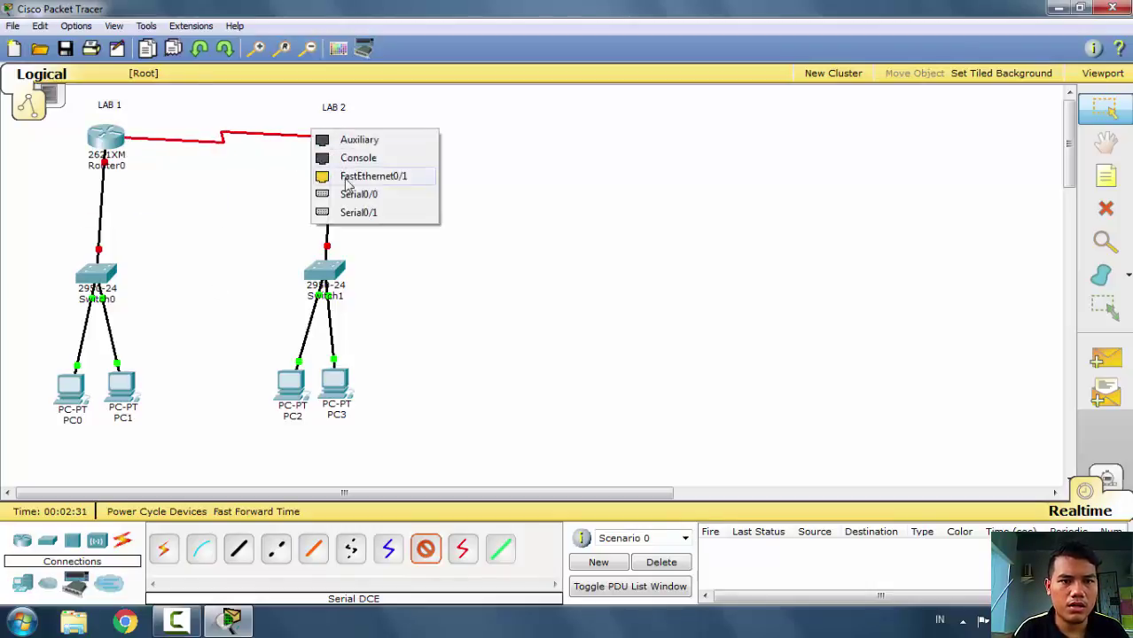
click(349, 195)
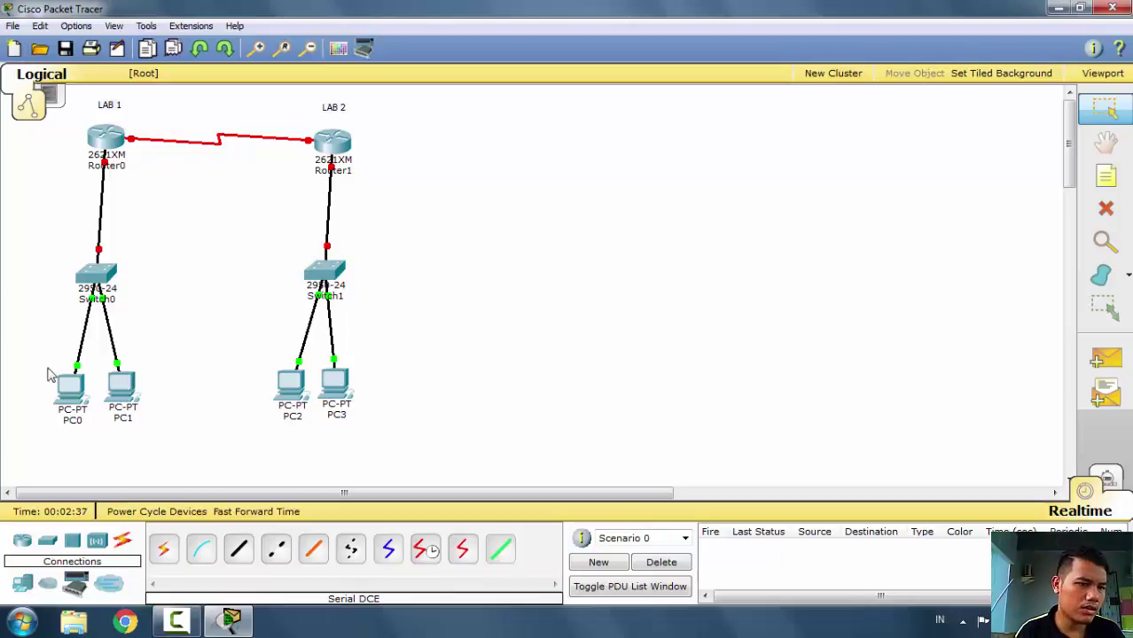
- Set PC0's static IP address to 192.168.1.2 in its IP configuration
mouse_move(70, 393)
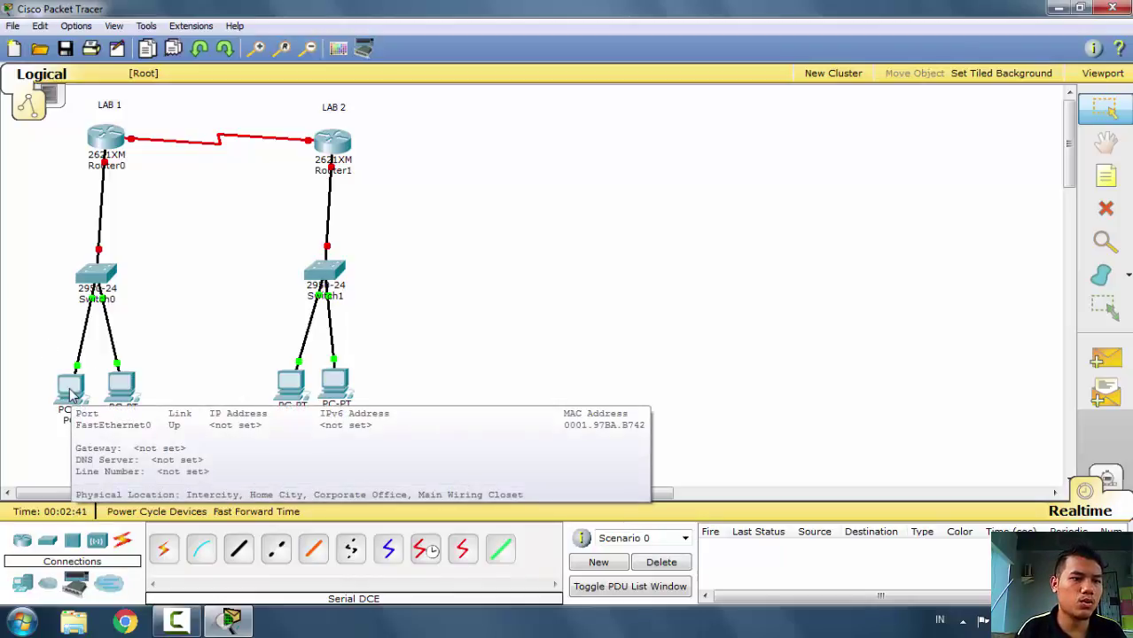
click(70, 393)
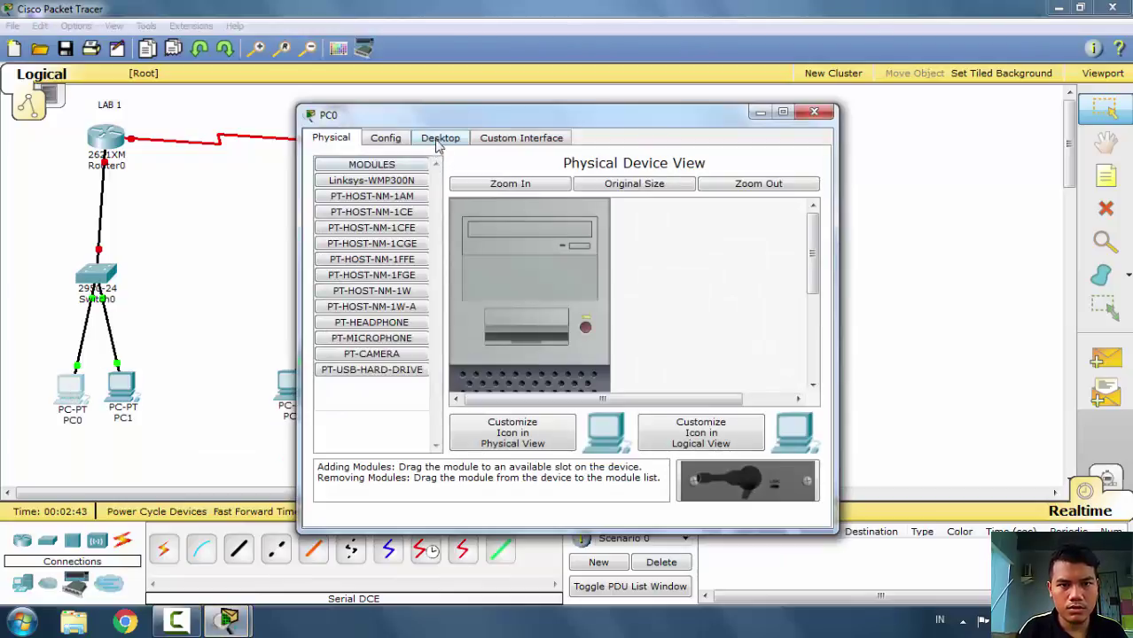
click(438, 142)
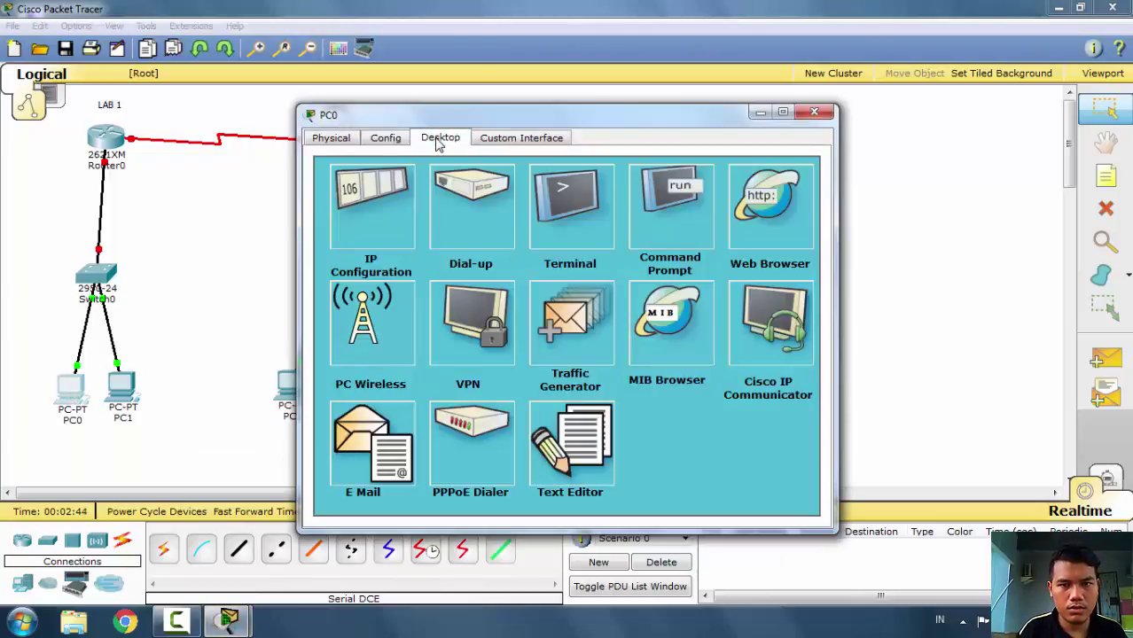
click(394, 202)
click(480, 238)
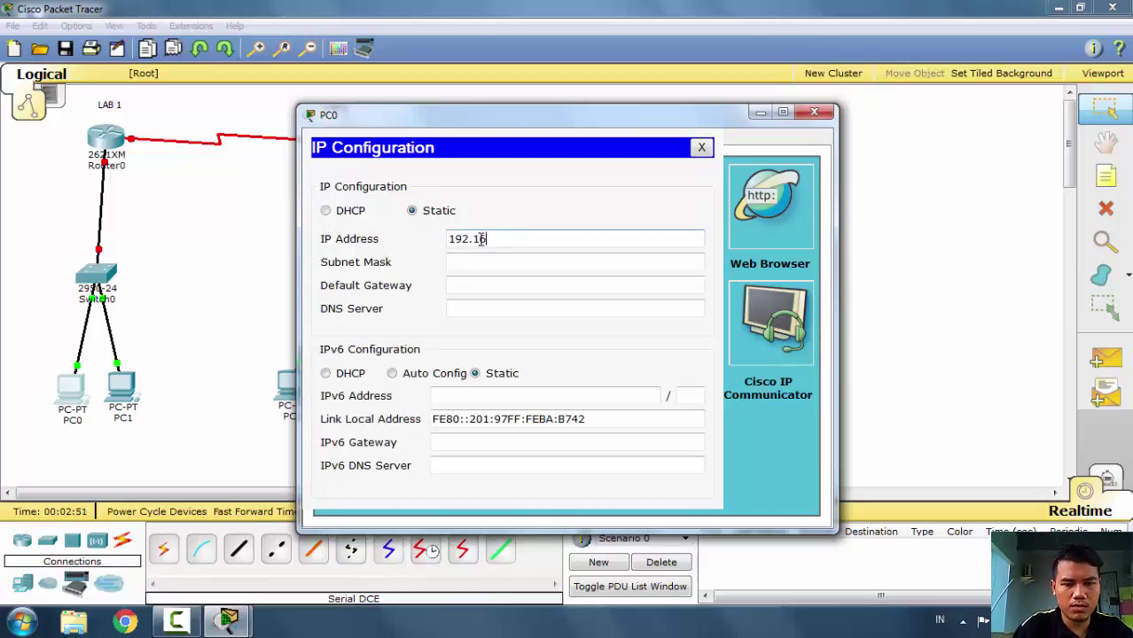
text(192.168.1.2)
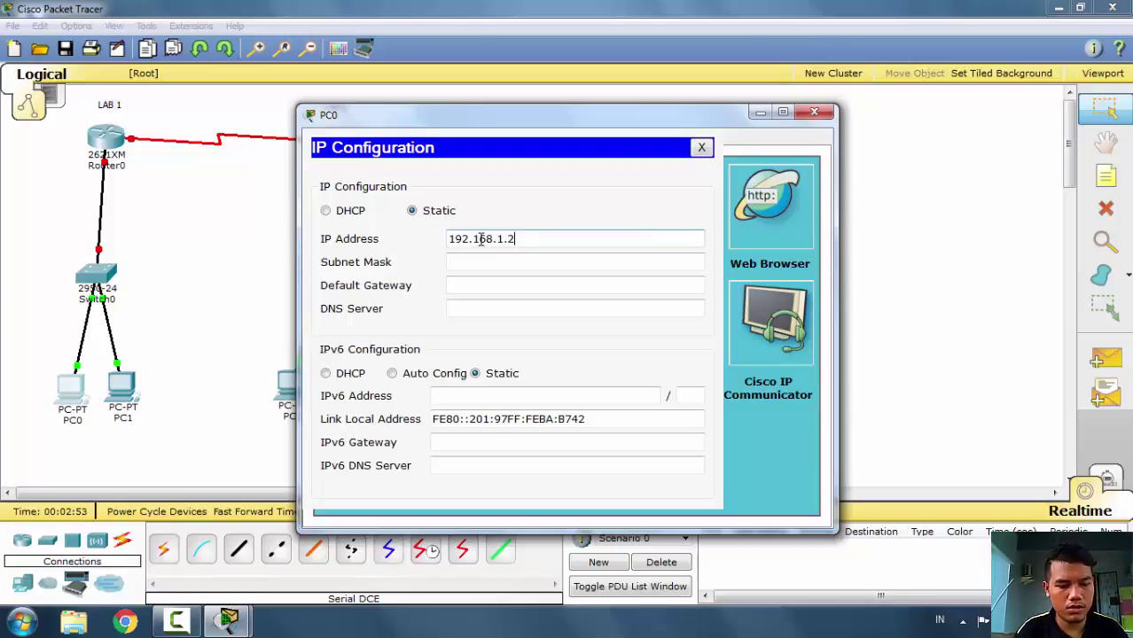
- Accept subnet mask 255.255.255.0 for PC0, set its default gateway to 192.168.1.1 and close its configuration window
key(shift+Left)
key(shift+Left)
key(shift+Left)
key(shift+Left)
key(shift+Left)
key(shift+Left)
key(shift+Left)
key(shift+Left)
key(shift+Left)
key(ctrl+c)
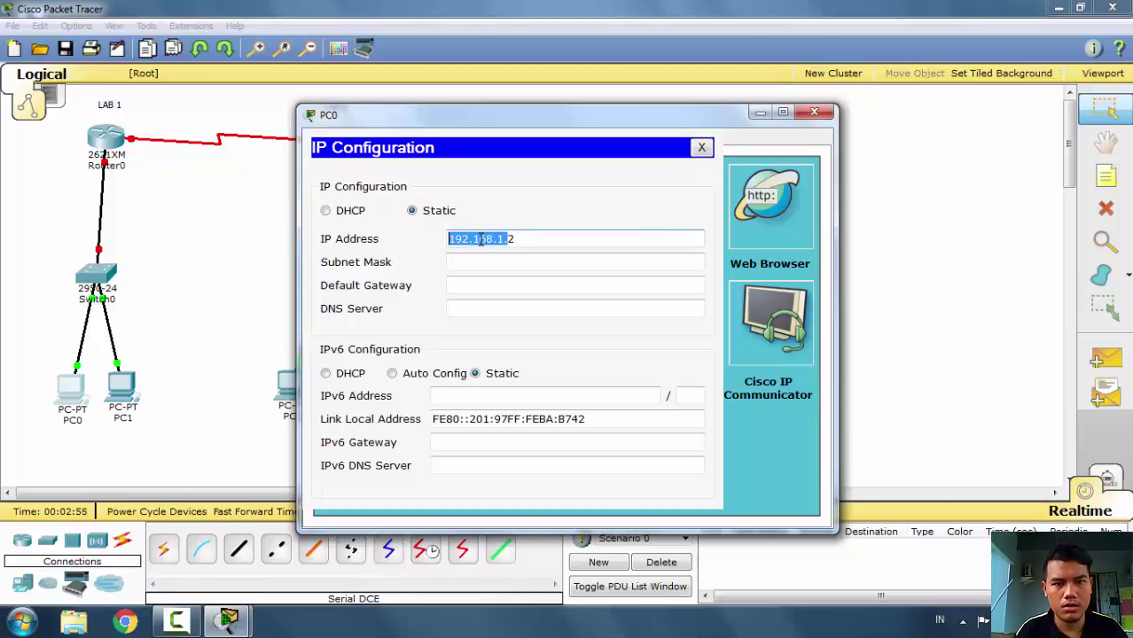
key(Tab)
key(Tab)
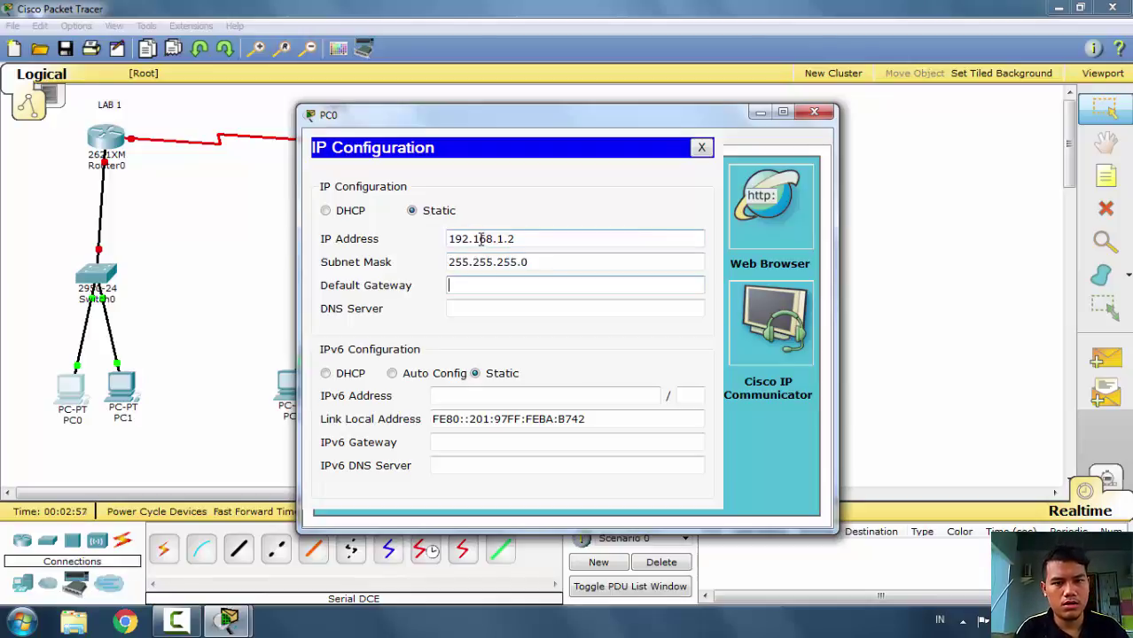
key(ctrl+v)
text(.)
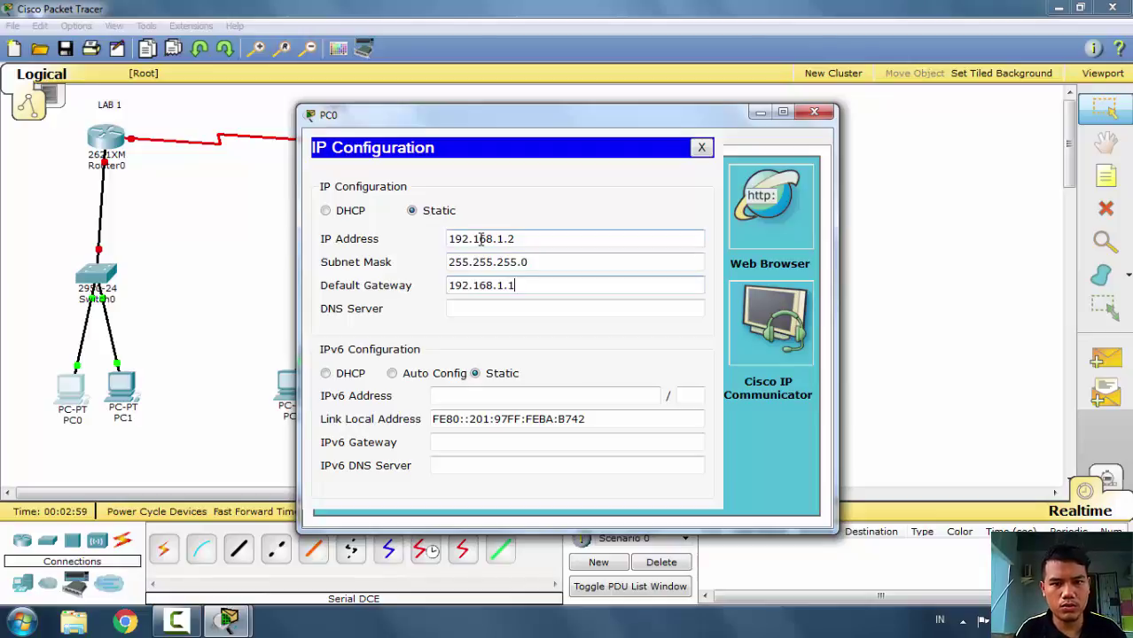
click(816, 113)
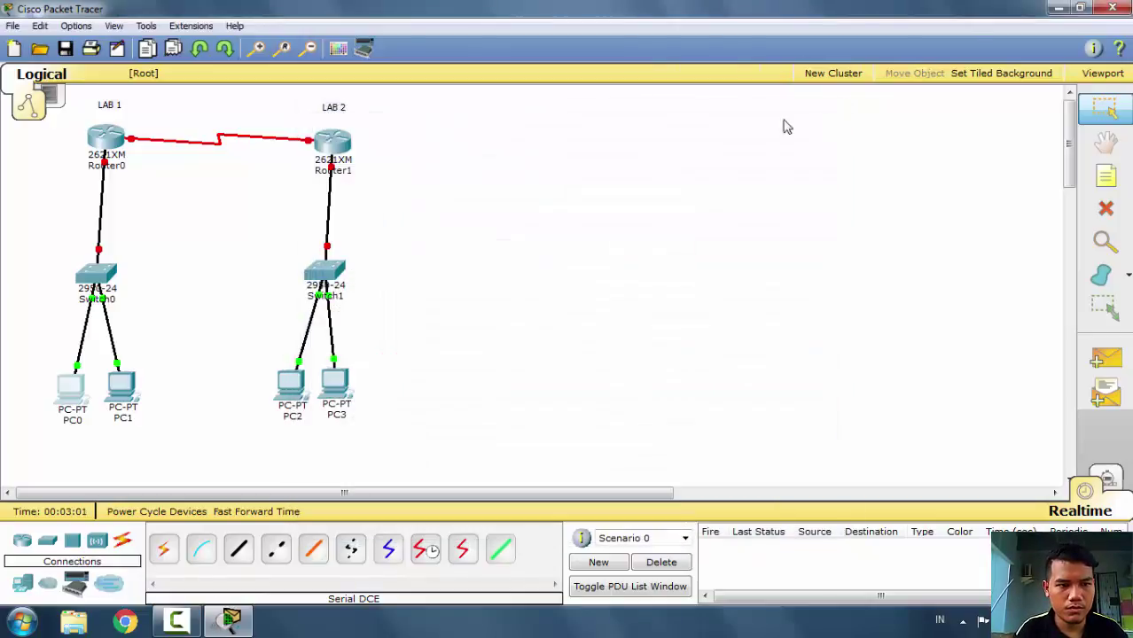
- Set PC1's static IP address to 192.168.1.3 in its IP configuration
click(122, 387)
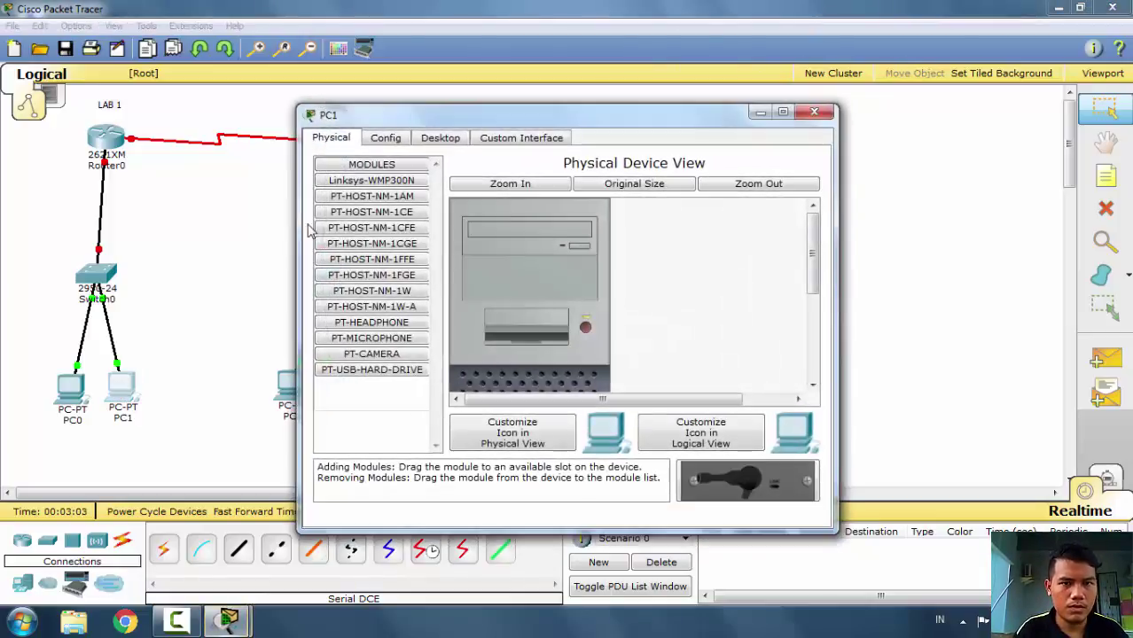
click(444, 139)
click(389, 188)
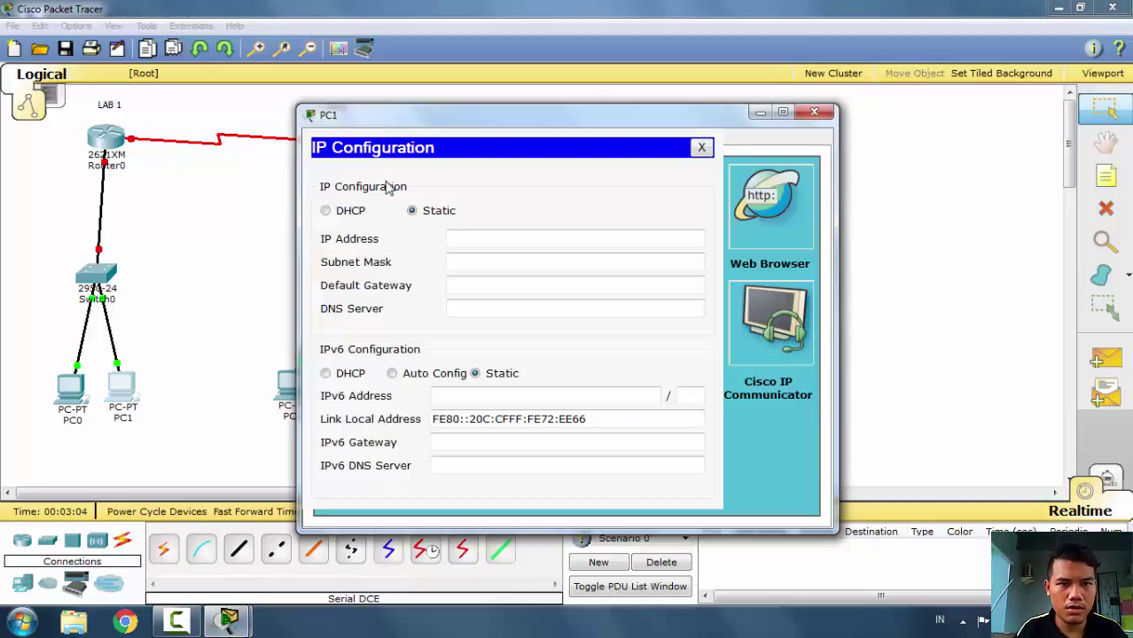
click(494, 239)
text(192.168.1.)
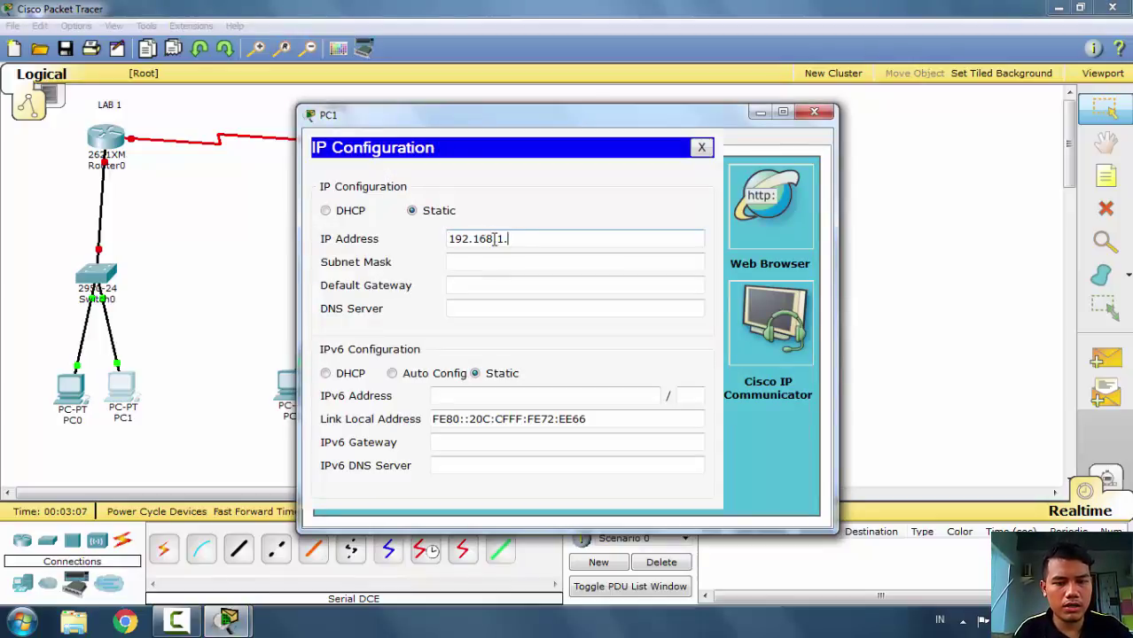
text(3)
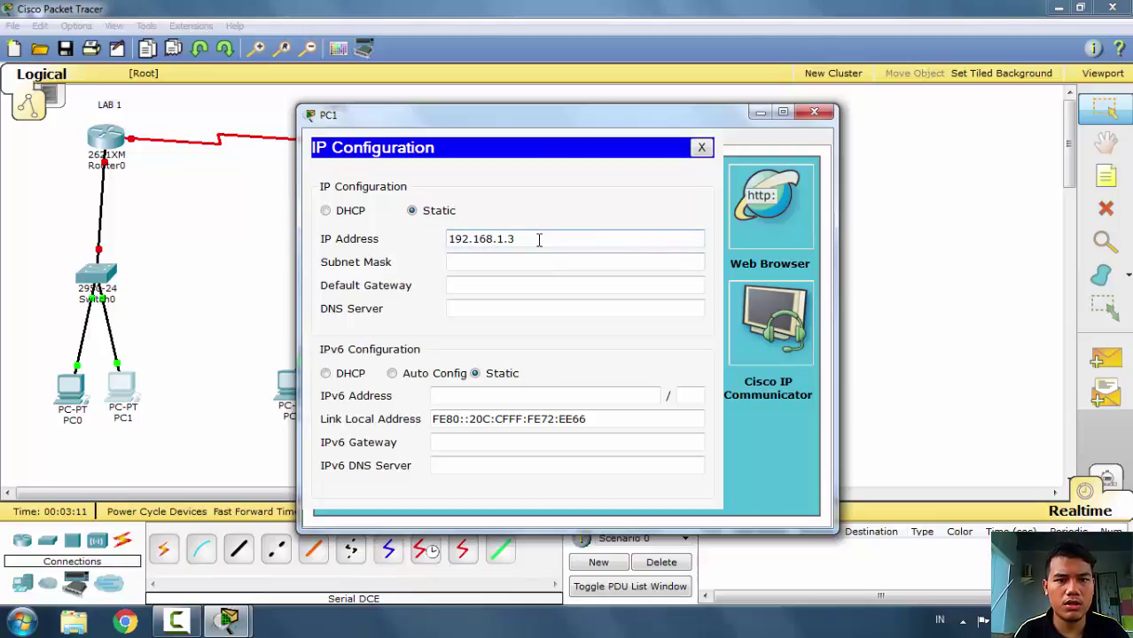
- Accept subnet mask 255.255.255.0 for PC1, set its default gateway to 192.168.1.1 and close its configuration window
key(Tab)
key(Tab)
text(192.168.1.)
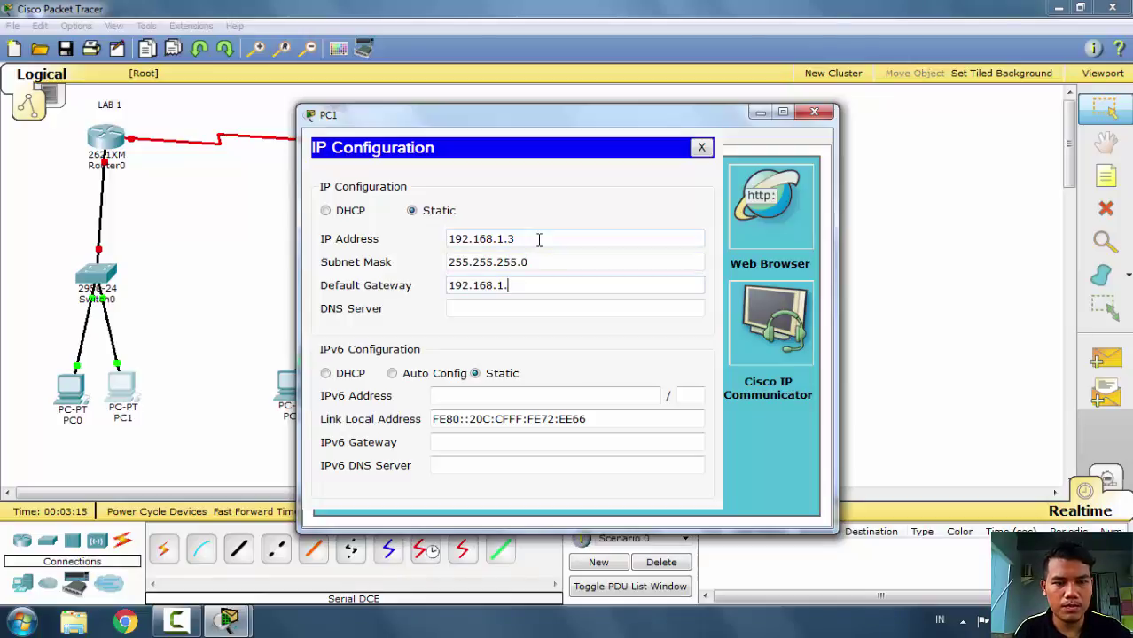
text(1)
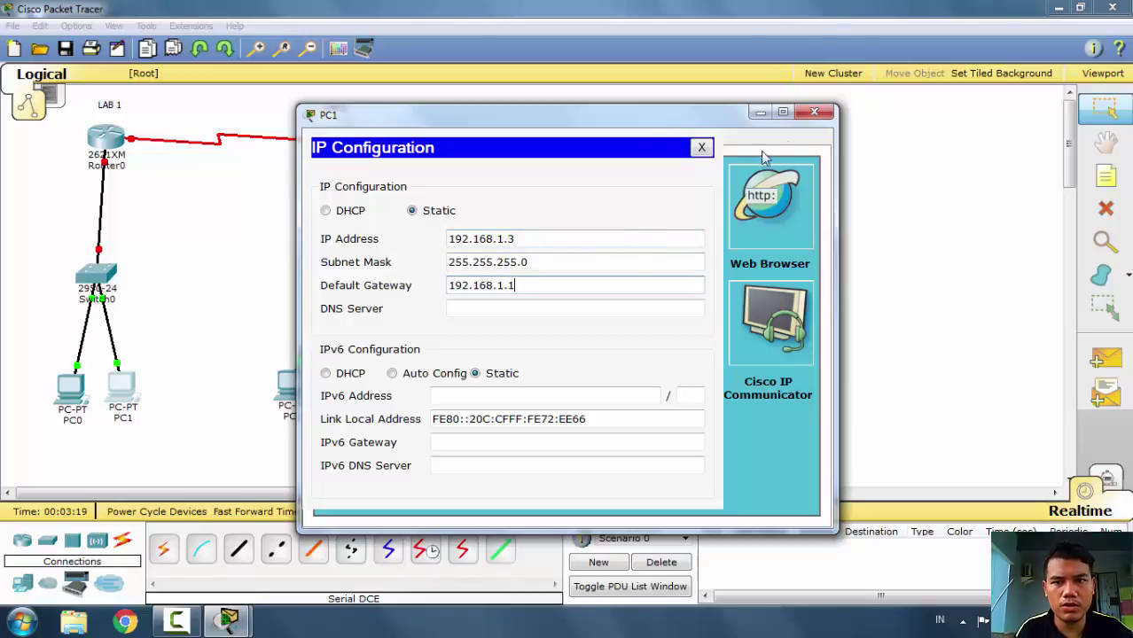
click(816, 114)
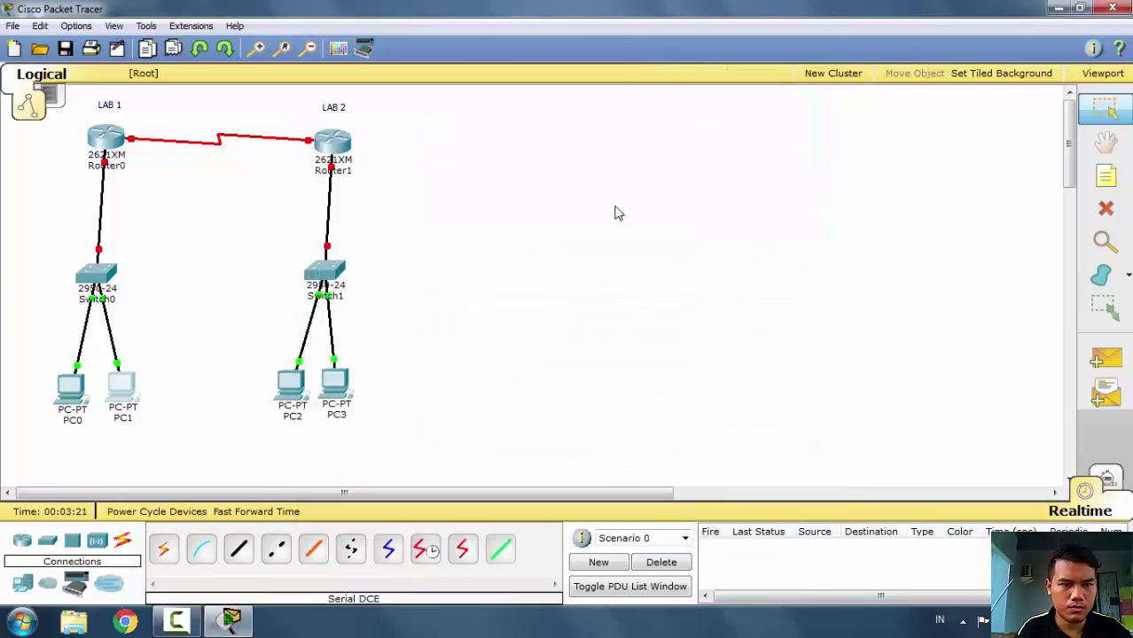
- Set PC2's static IP address to 192.168.2.2 in its IP configuration
click(289, 390)
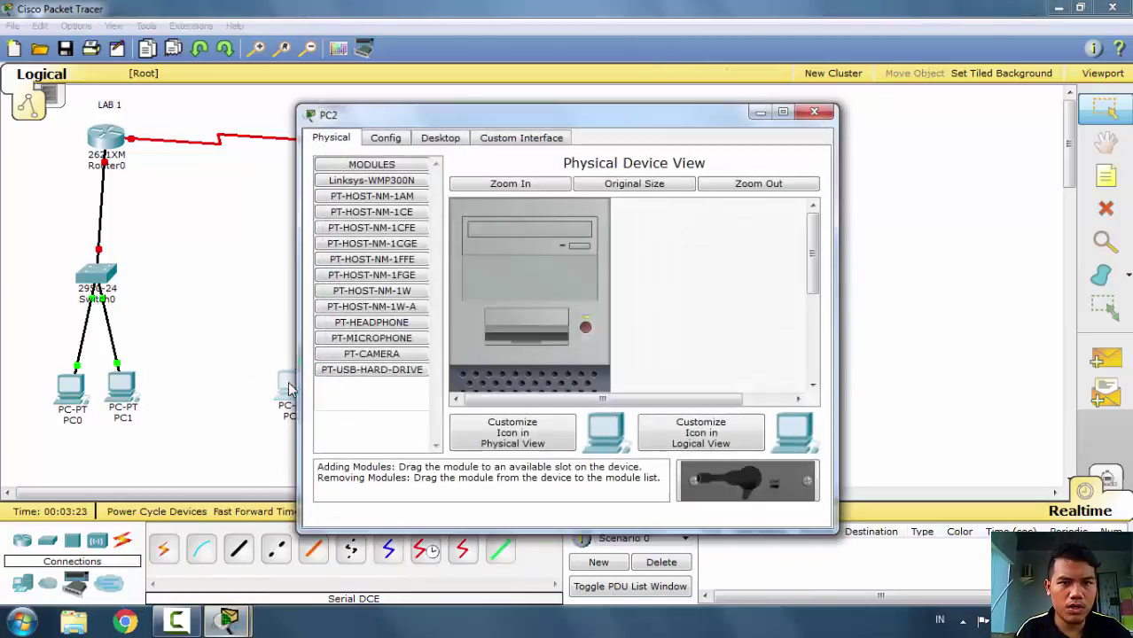
click(440, 139)
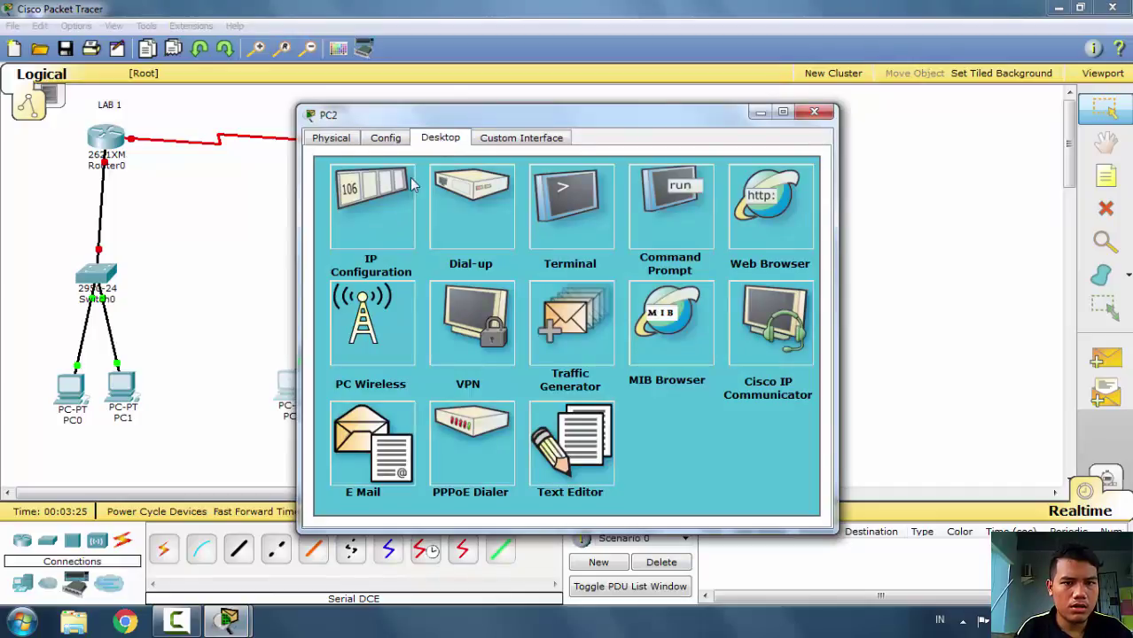
click(399, 202)
click(468, 239)
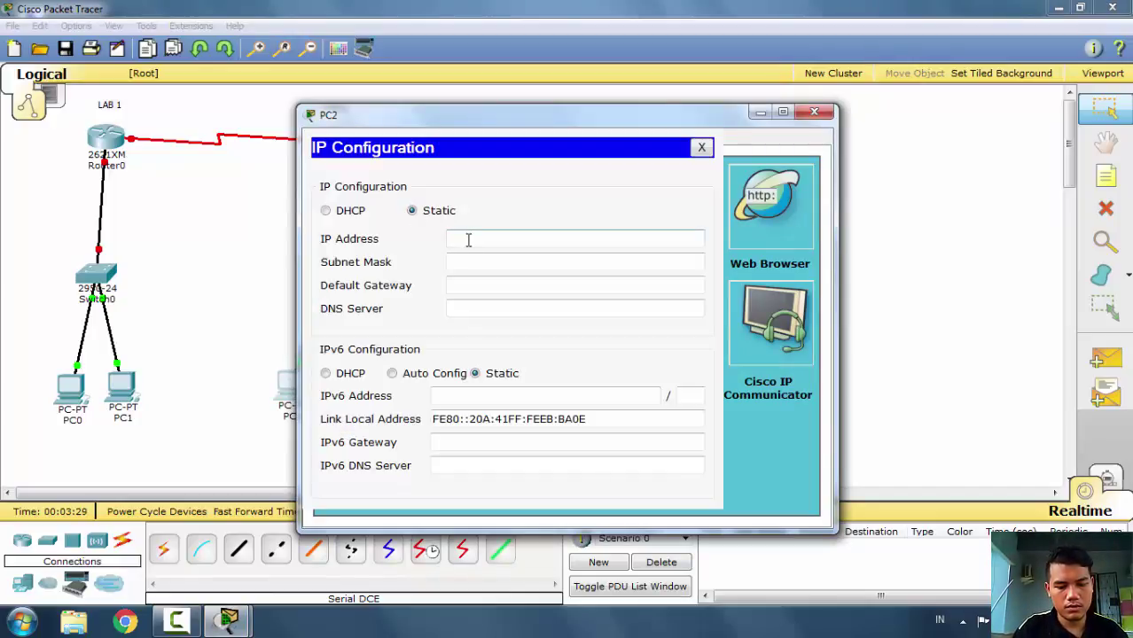
text(192.168.1.)
key(BackSpace)
key(BackSpace)
text(2)
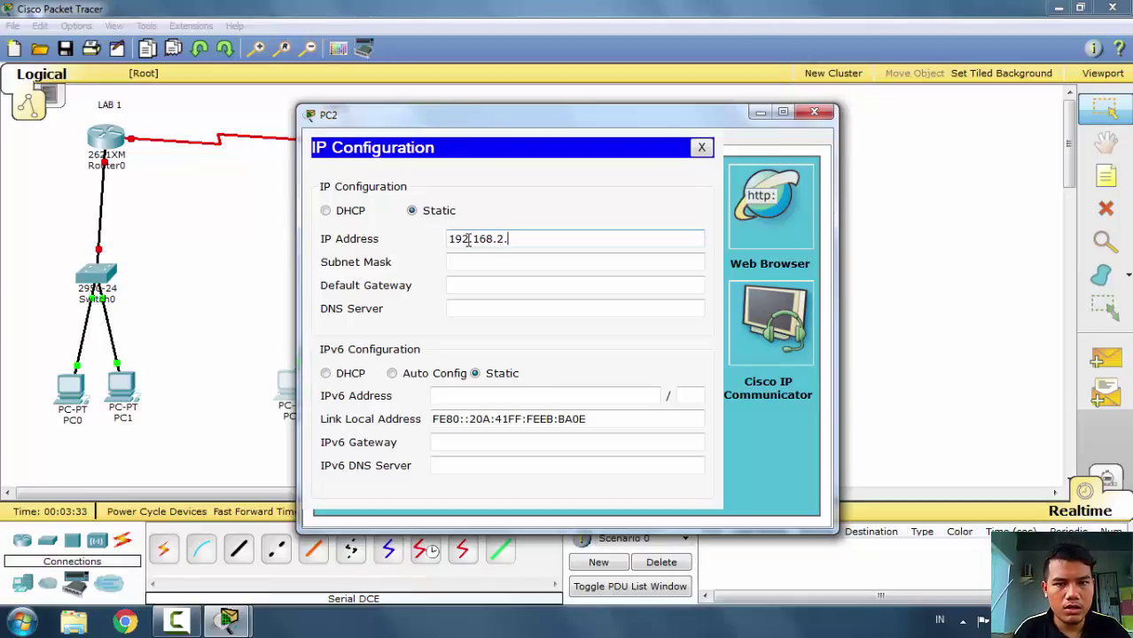
text(.2)
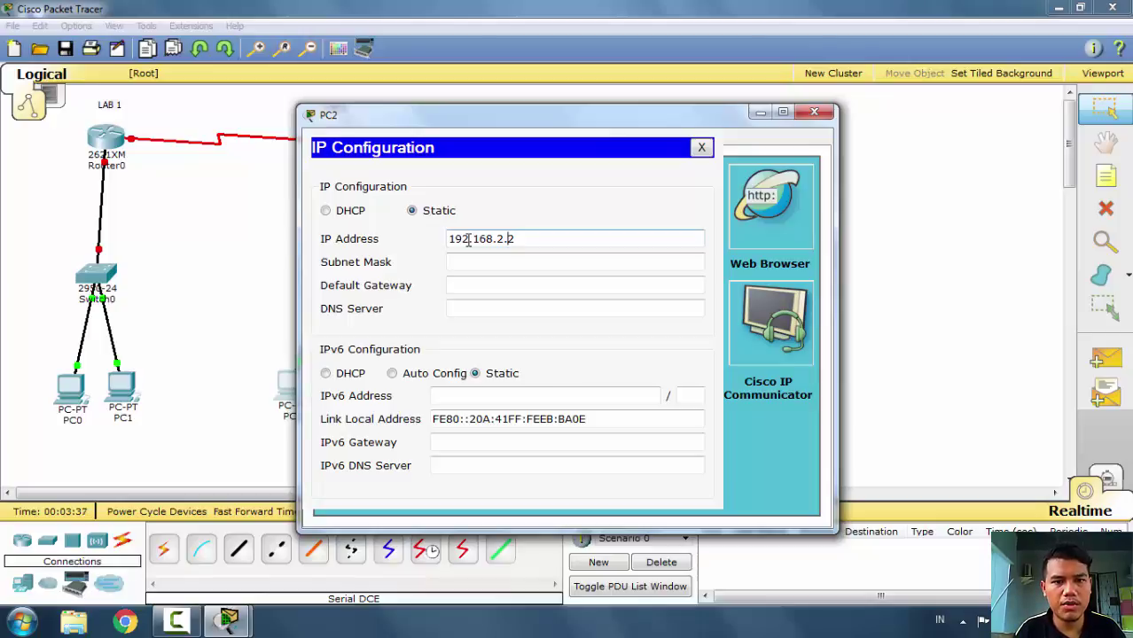
- Accept subnet mask 255.255.255.0 for PC2, set its default gateway to 192.168.2.1 and close its configuration window
key(shift+Left)
key(shift+Left)
key(shift+Left)
key(shift+Left)
key(shift+Left)
key(shift+Left)
key(shift+Left)
key(shift+Left)
key(shift+Left)
key(shift+Left)
key(shift+Left)
key(ctrl+c)
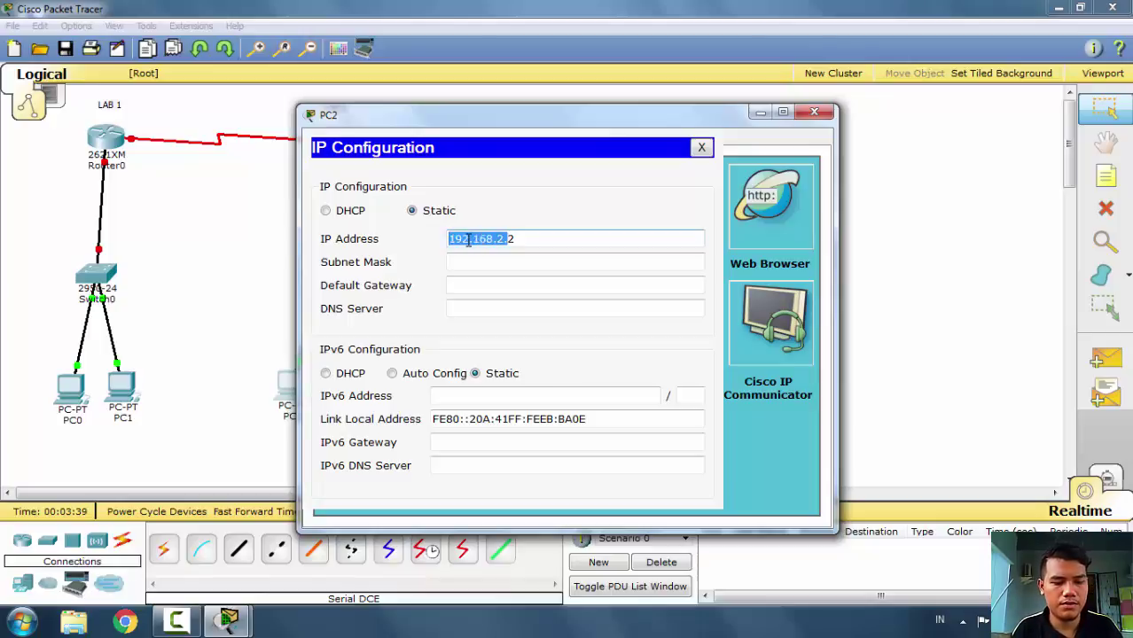
key(Tab)
key(Tab)
key(ctrl+v)
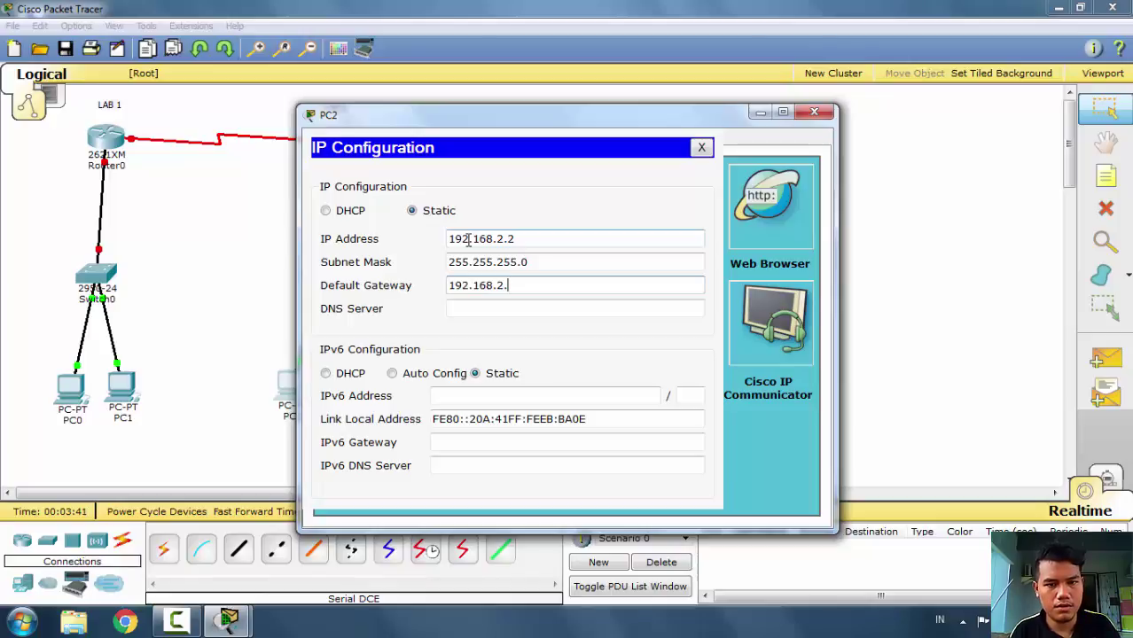
text(1)
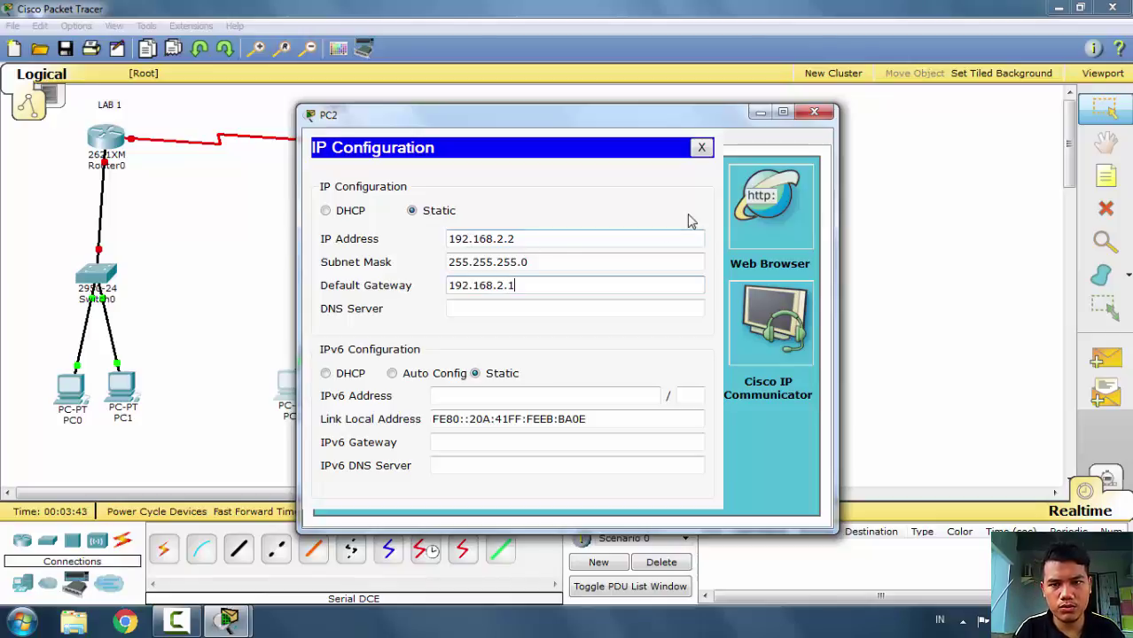
click(814, 112)
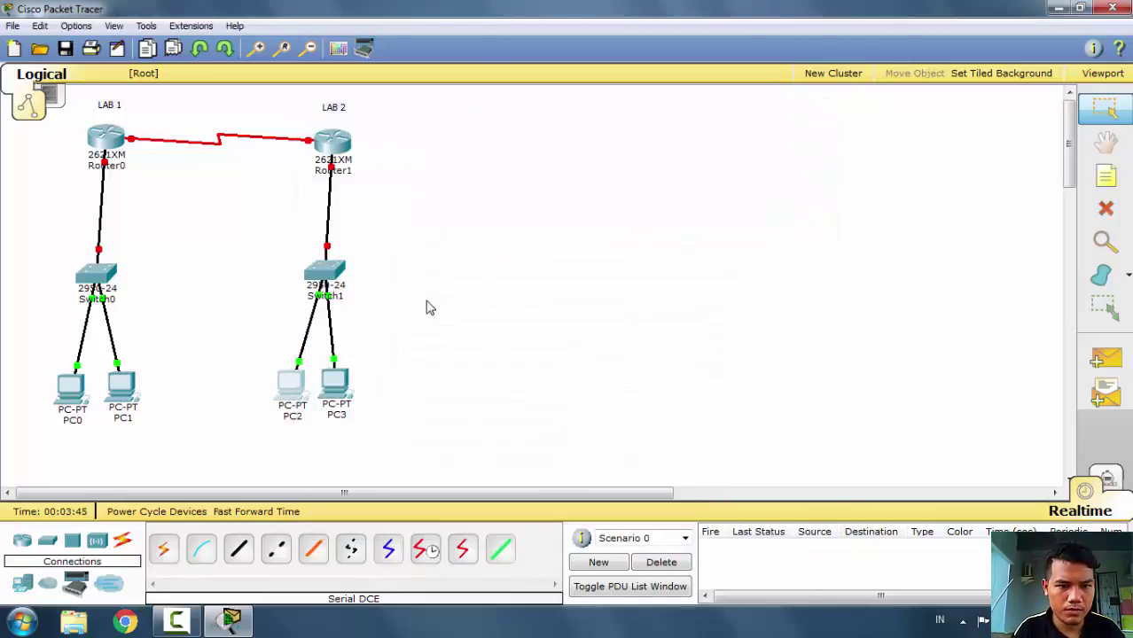
- Set PC3's static IP address to 192.168.2.3 in its IP configuration
click(337, 383)
click(433, 142)
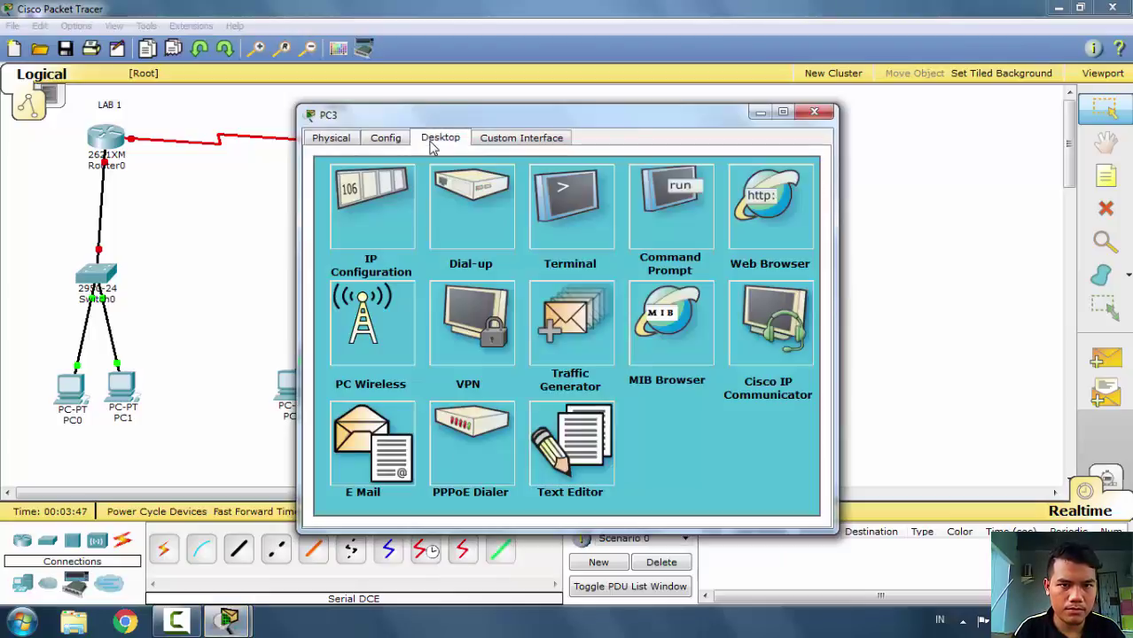
click(378, 239)
click(468, 239)
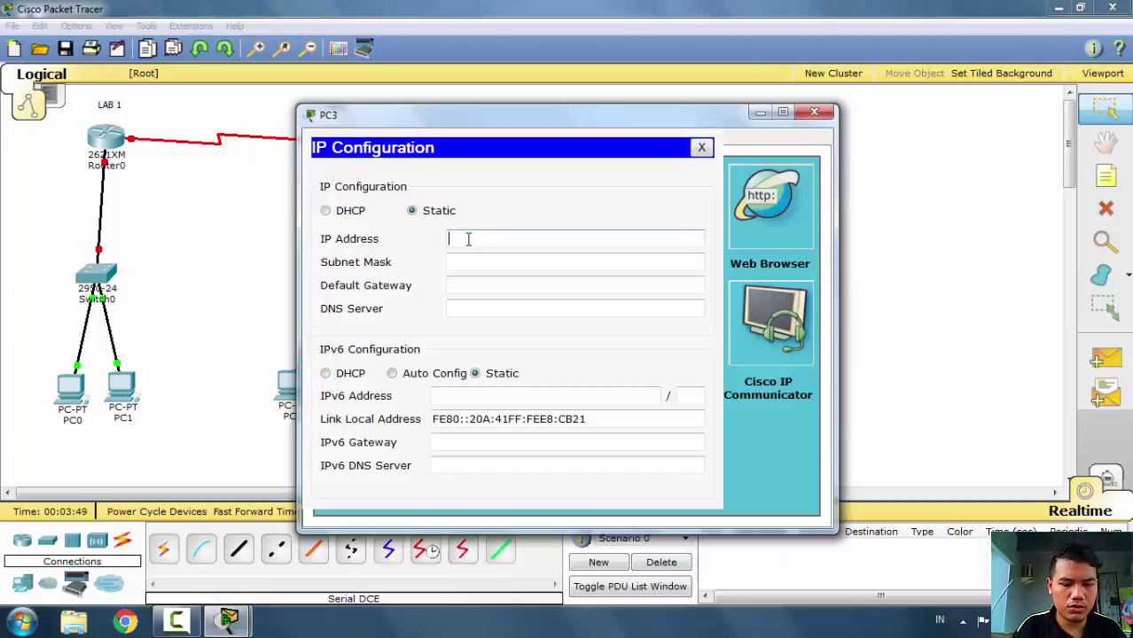
text(192.168.2.)
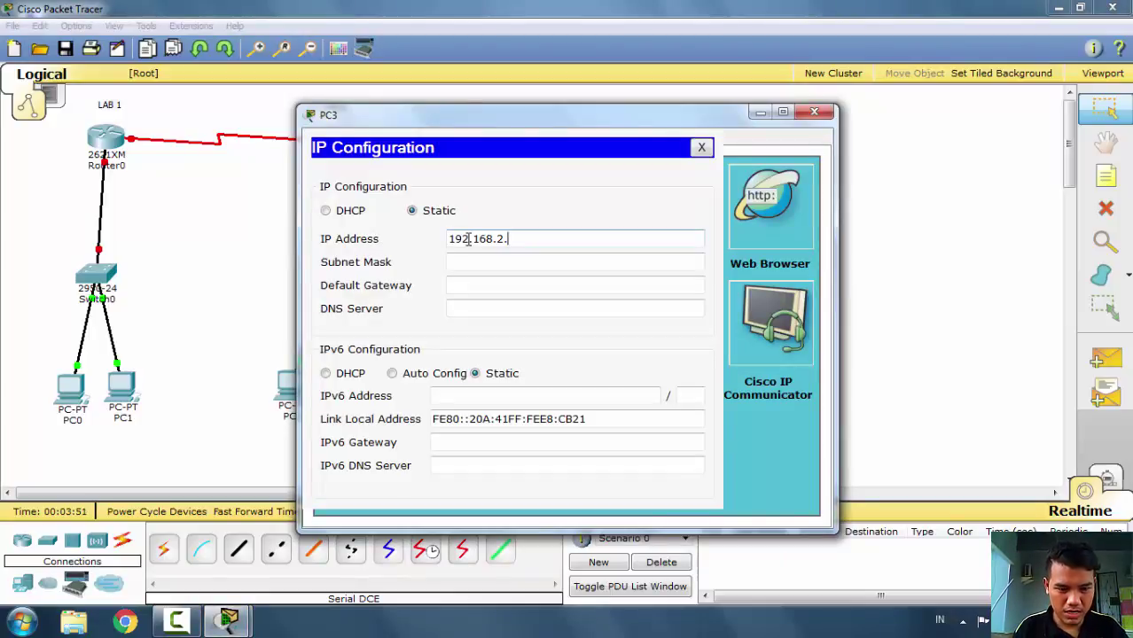
text(3)
- Accept subnet mask 255.255.255.0 for PC3, set its default gateway to 192.168.2.1 and close its configuration window
key(Tab)
key(Tab)
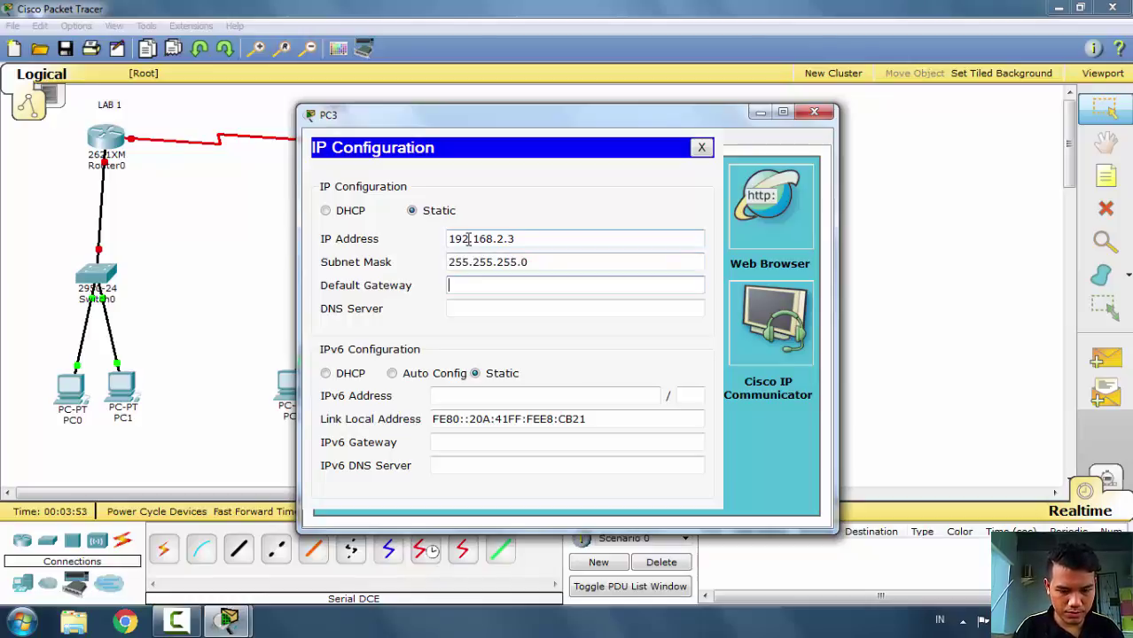
text(192.168.2.1)
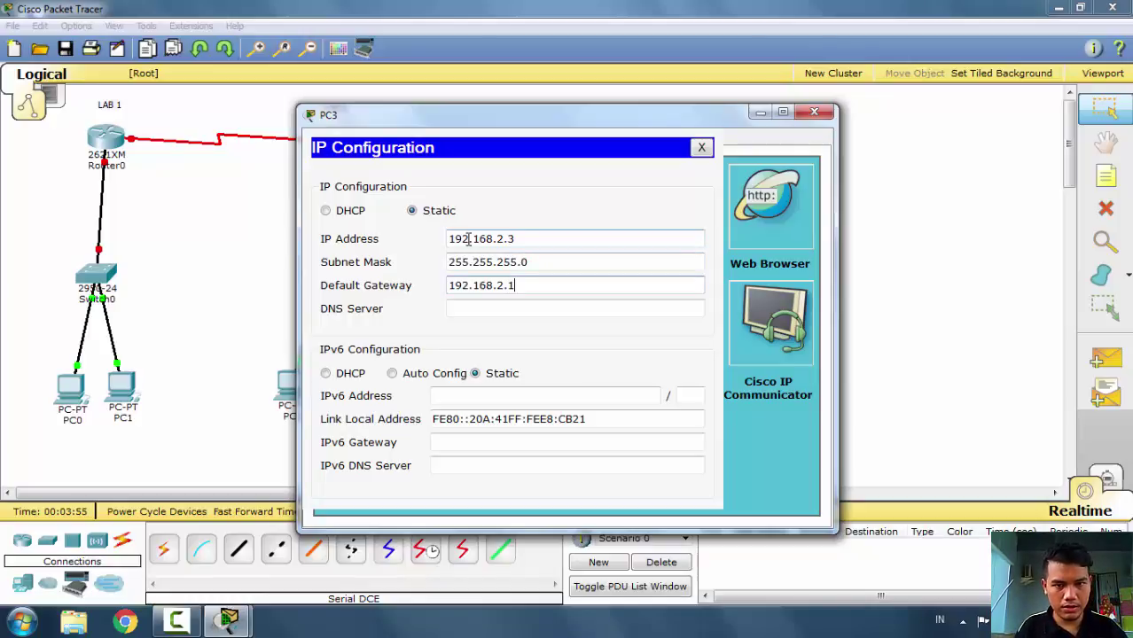
click(814, 112)
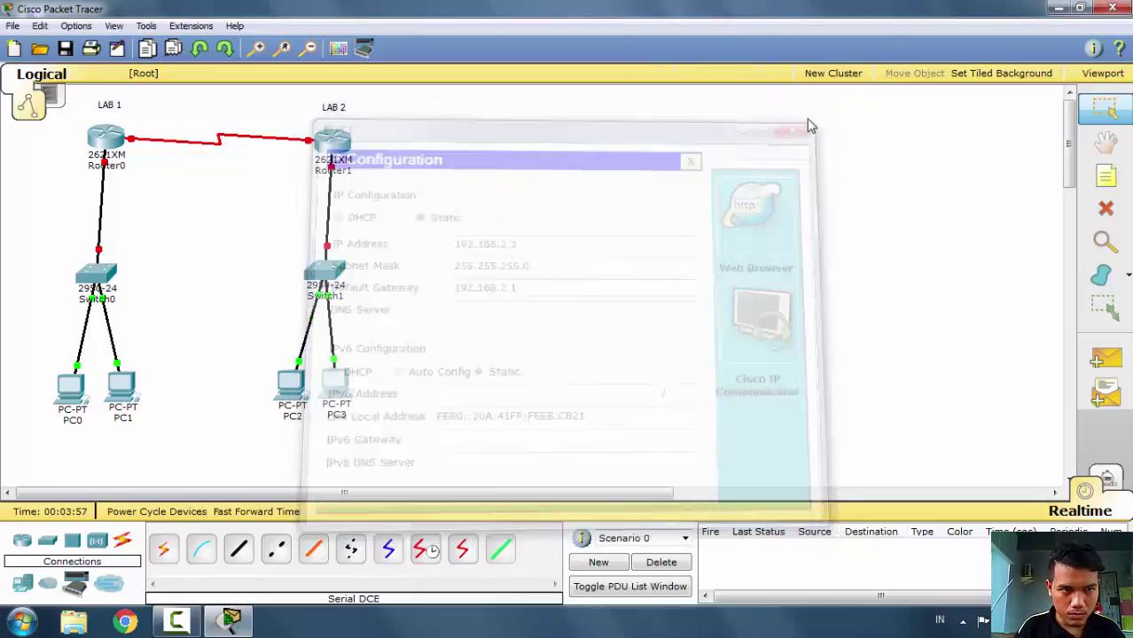
- Place a note reading 192.168.2.1 just below Router1, beside its link to Switch1
click(1106, 177)
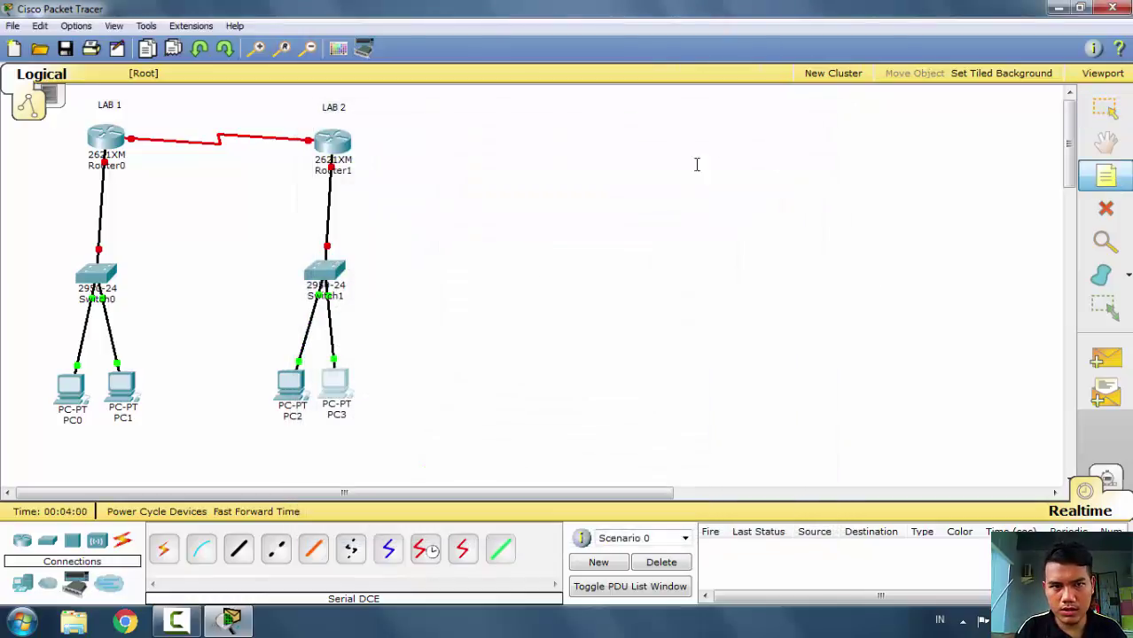
click(354, 186)
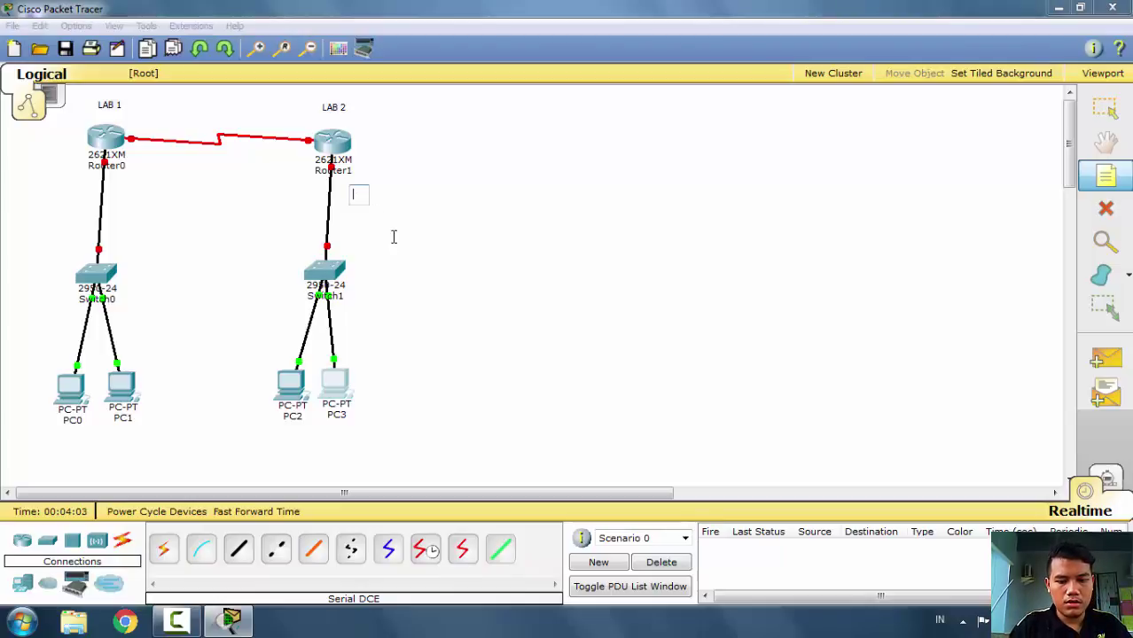
text(192.1)
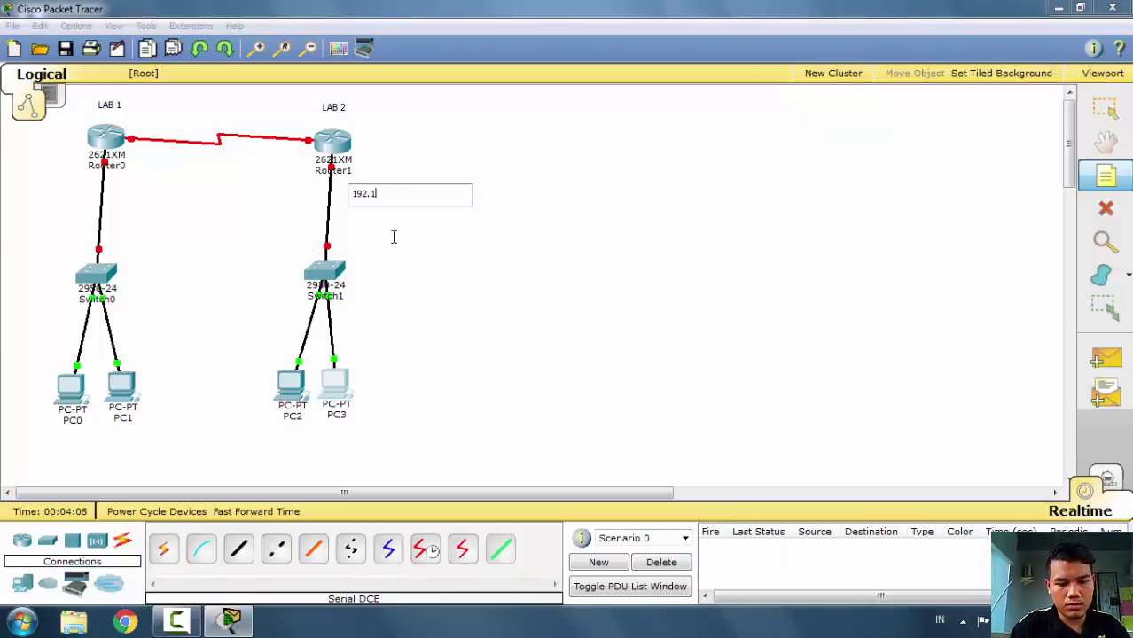
text(68.2.1)
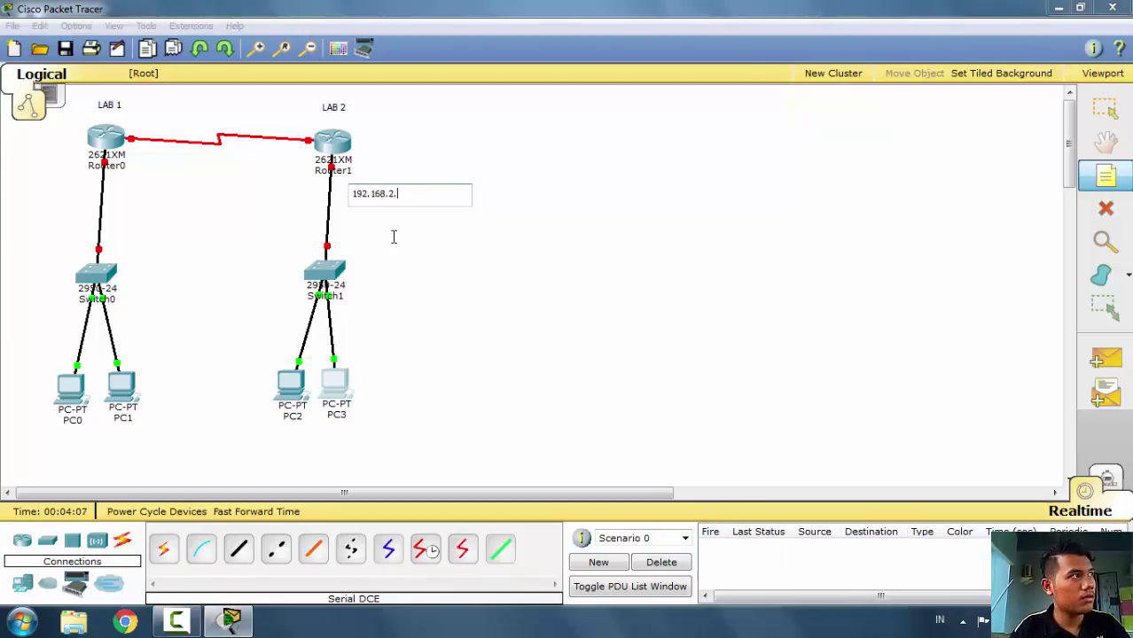
click(538, 250)
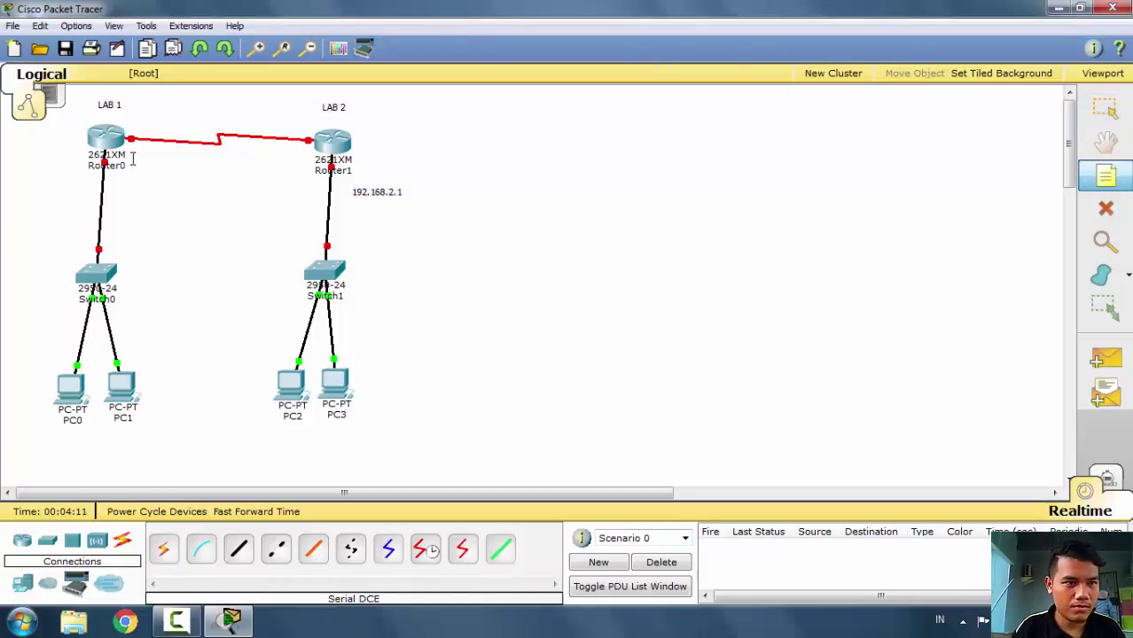
- Place a note reading 192.168.1.1 just below Router0, beside its link to Switch0
click(43, 185)
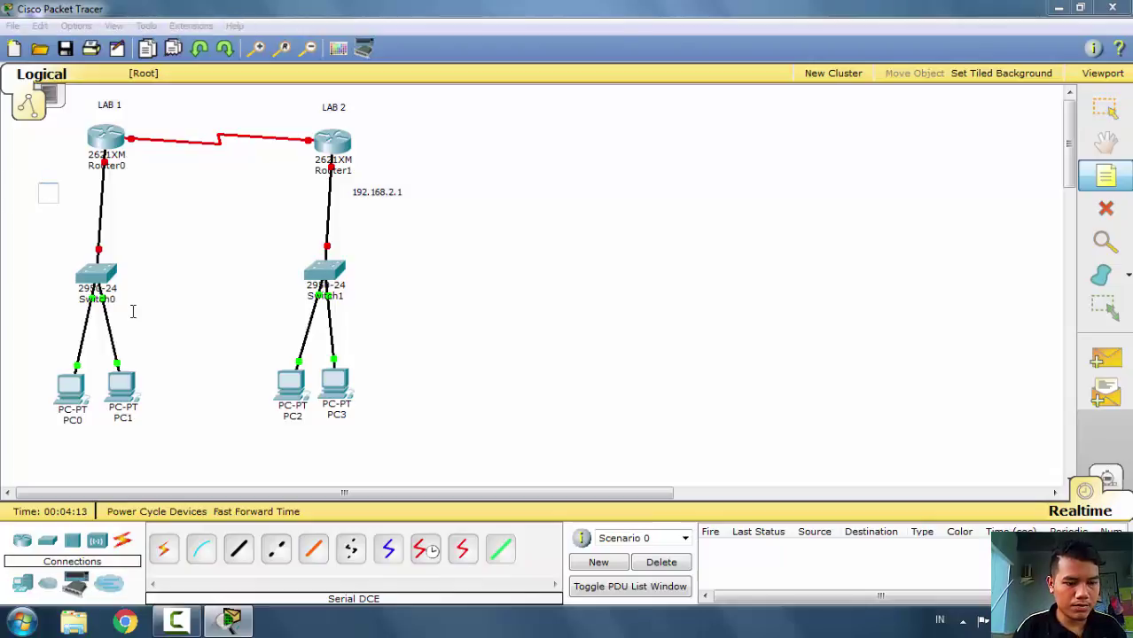
text(192.)
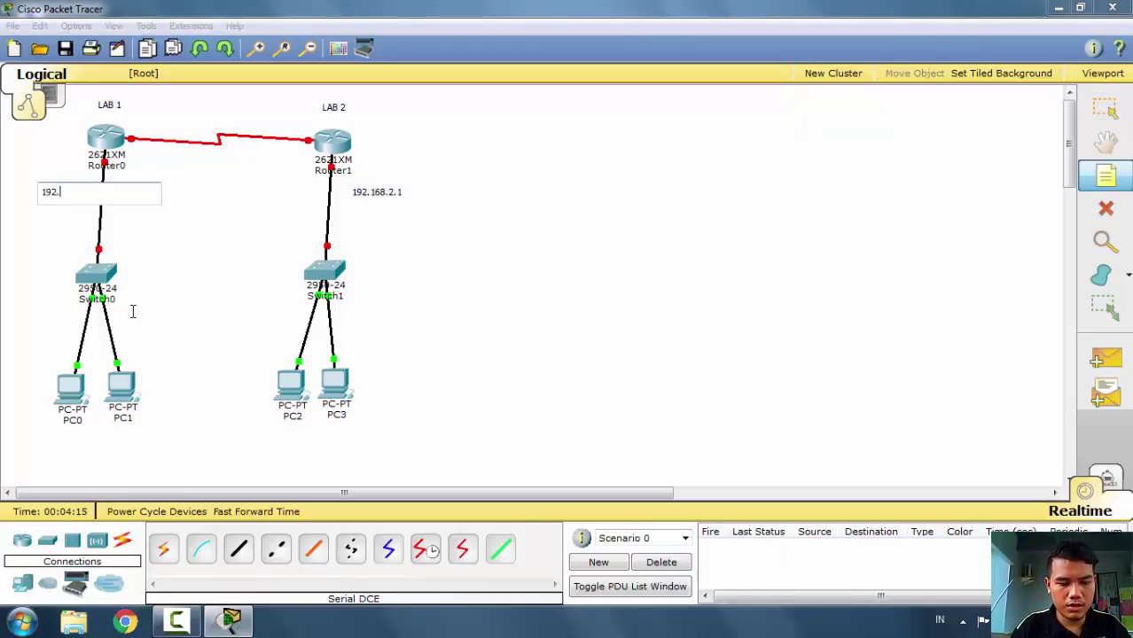
text(16)
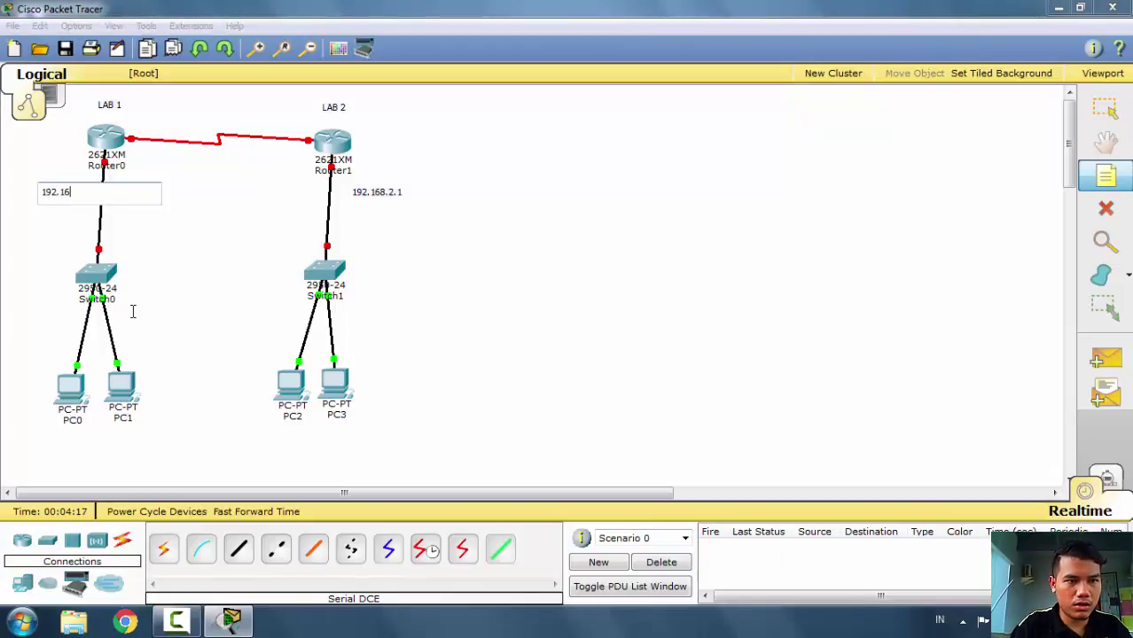
text(8.1.1)
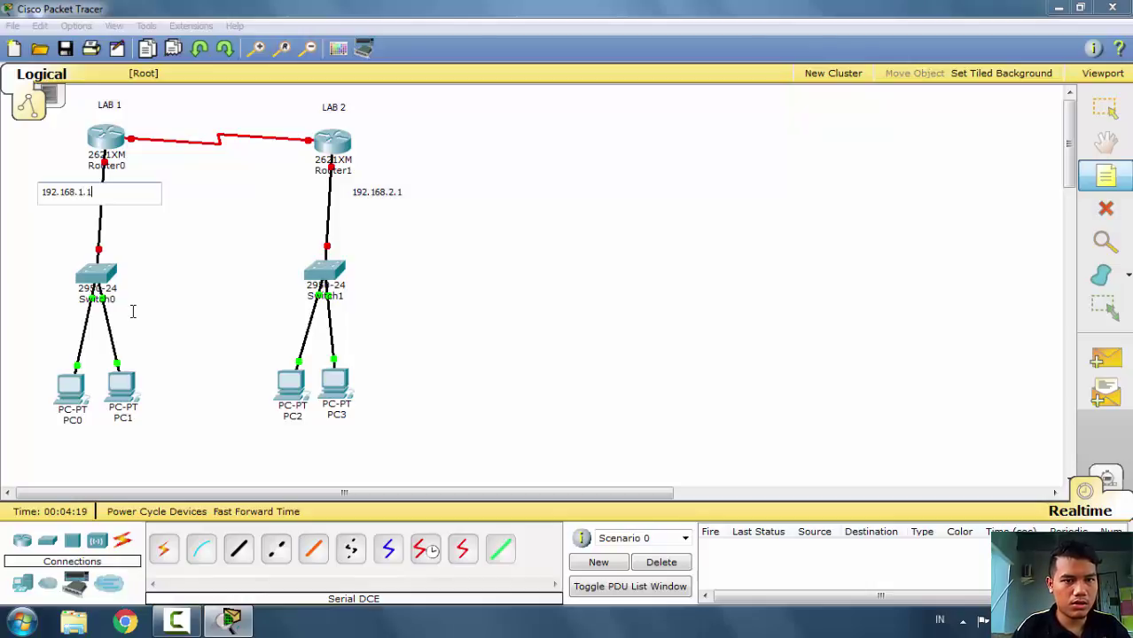
- Move the 192.168.2.1 note slightly closer to the link between Router1 and Switch1
key(Escape)
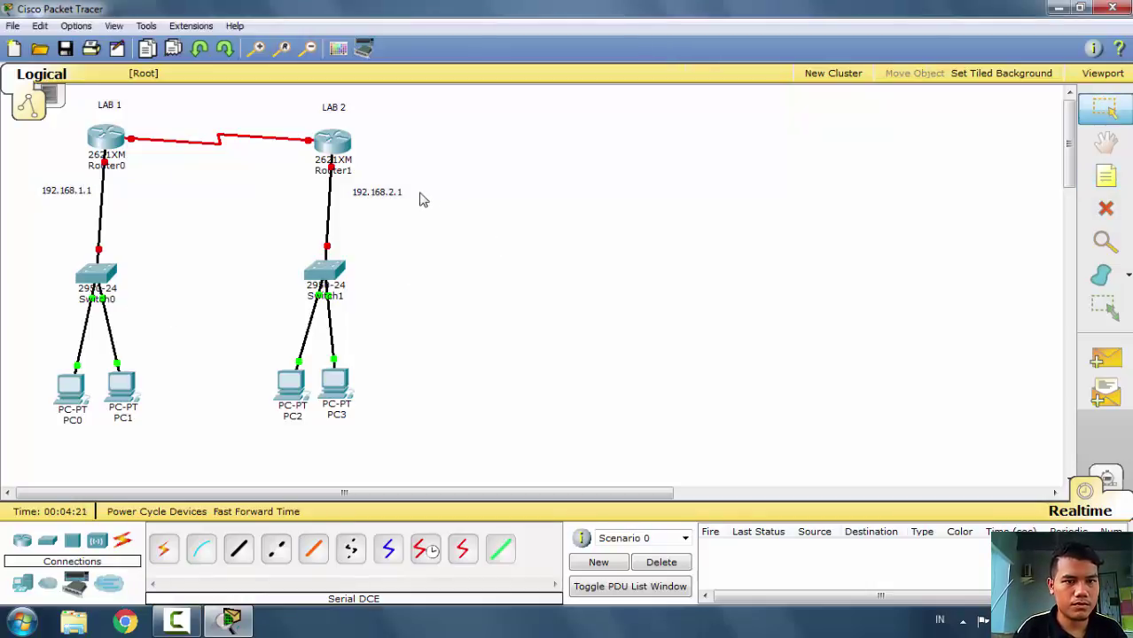
drag(393, 201, 384, 199)
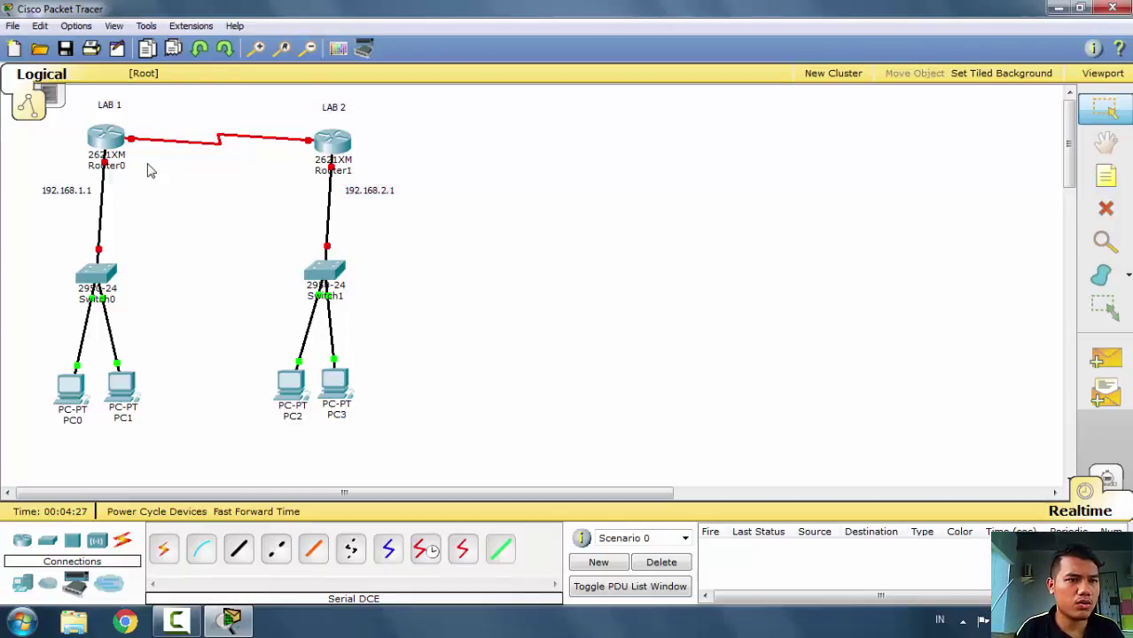
- Open Router0's command line interface and answer no to the initial configuration dialog to reach the router prompt
click(106, 147)
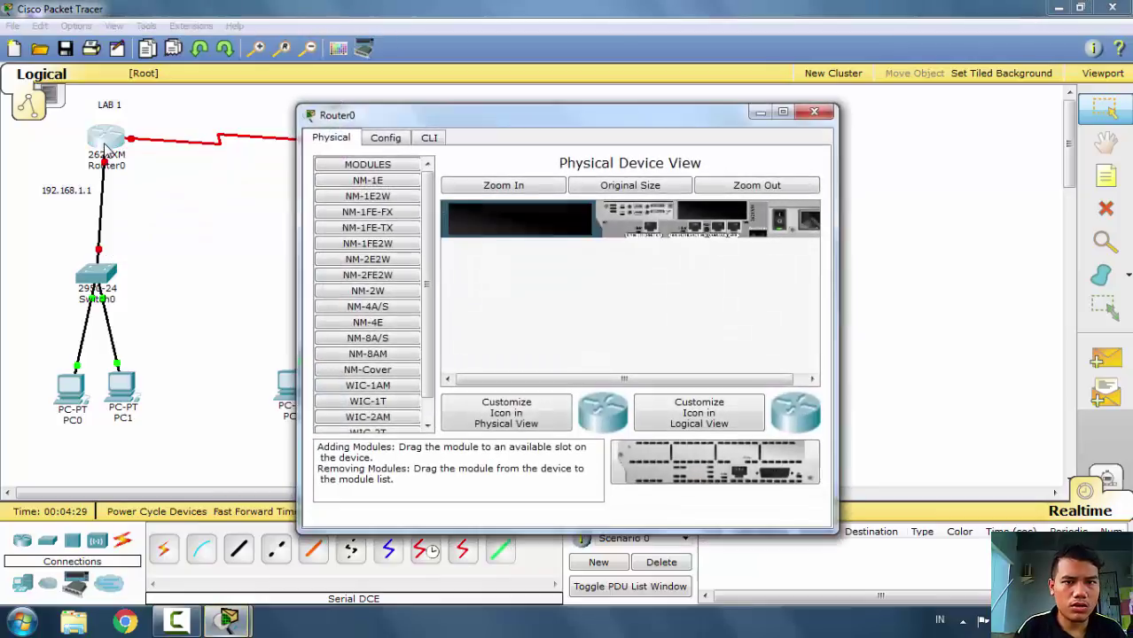
click(429, 138)
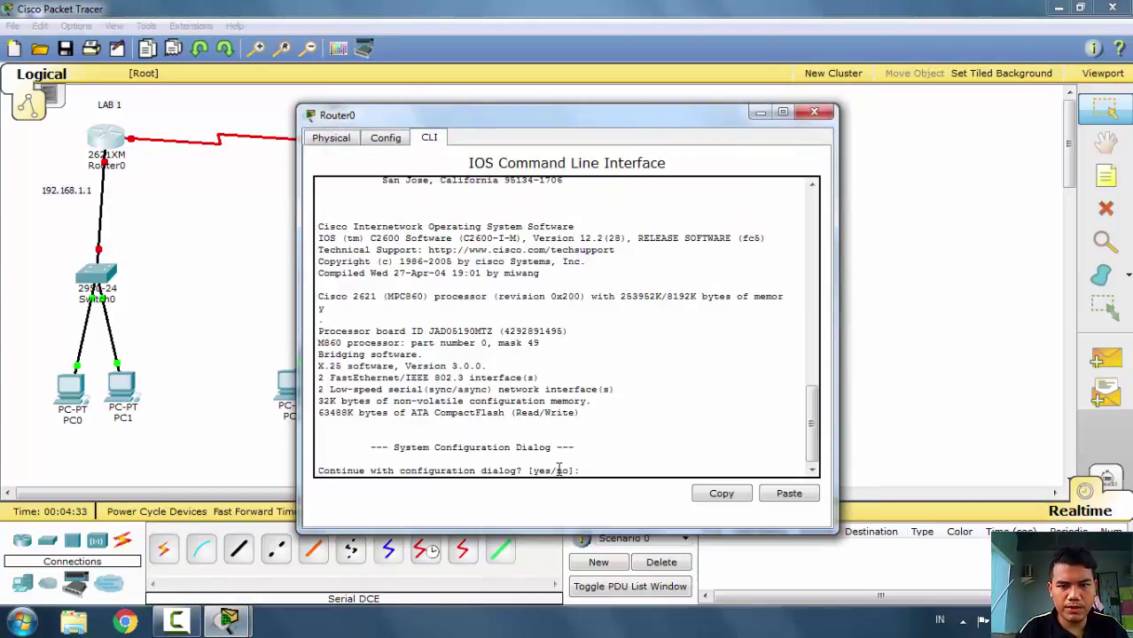
text(no)
key(Return)
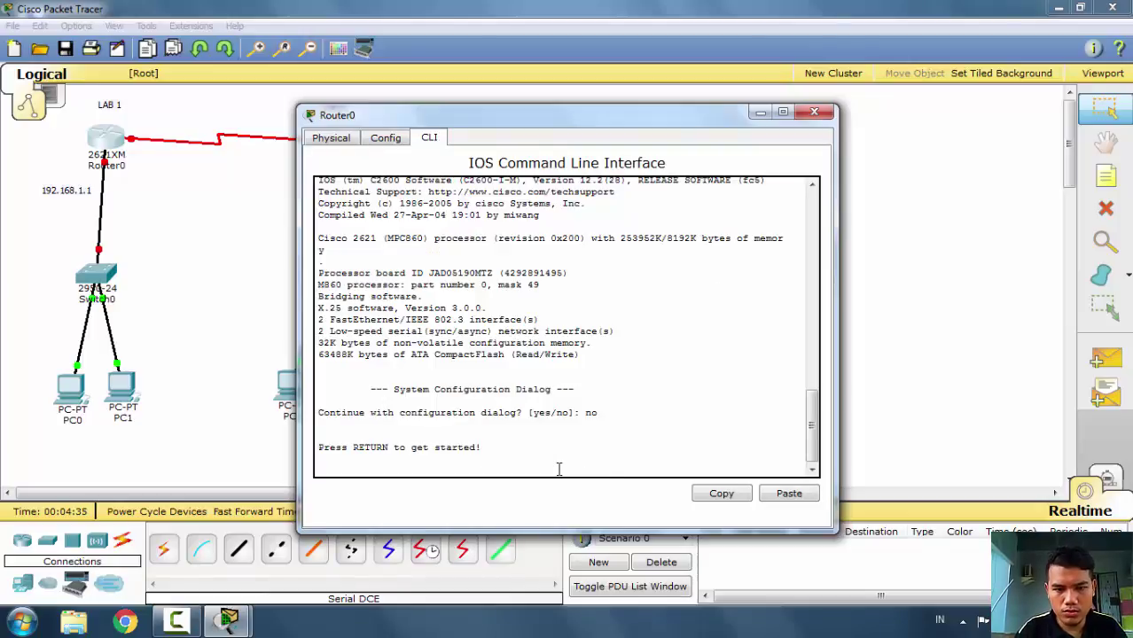
key(Return)
- Enter privileged mode on Router0 with enable and start global configuration mode with conf t
text(er>e)
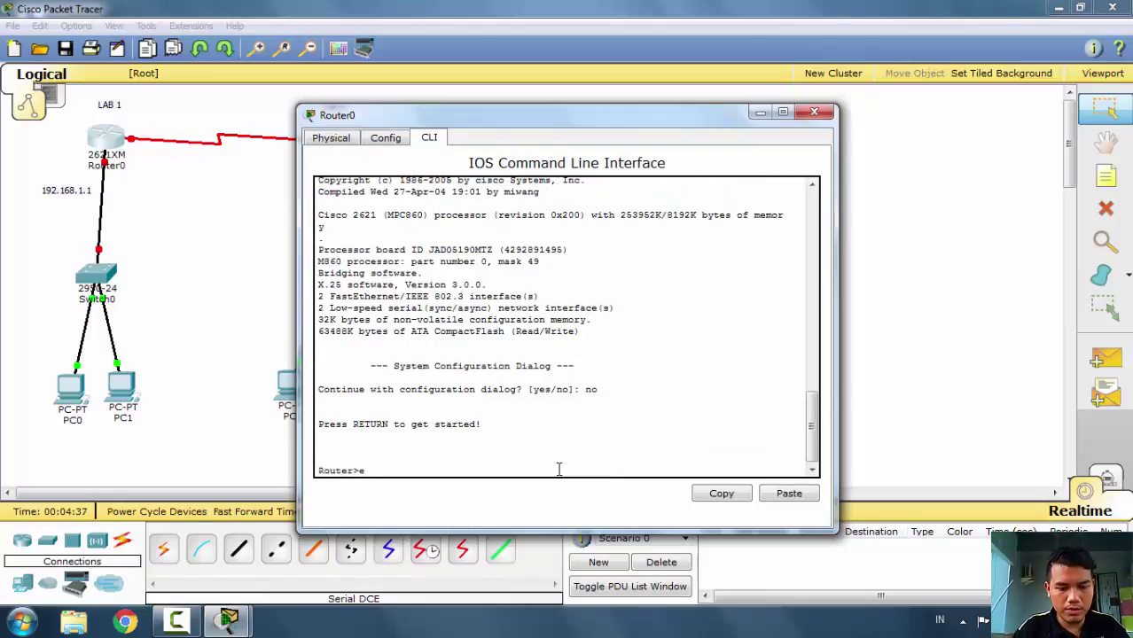
text(nable)
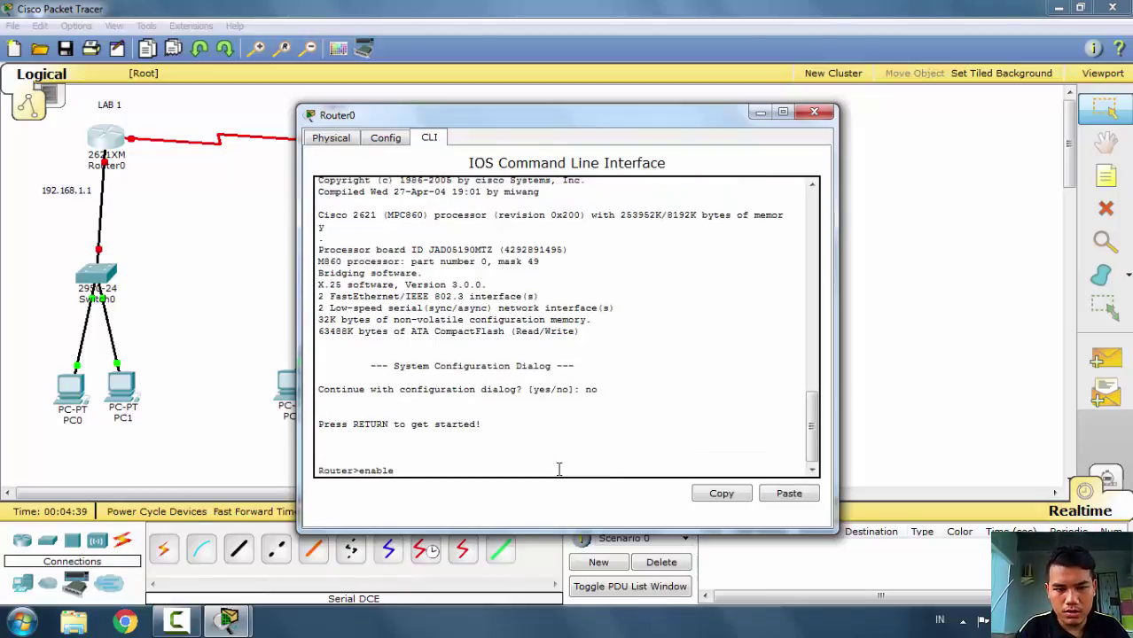
key(Return)
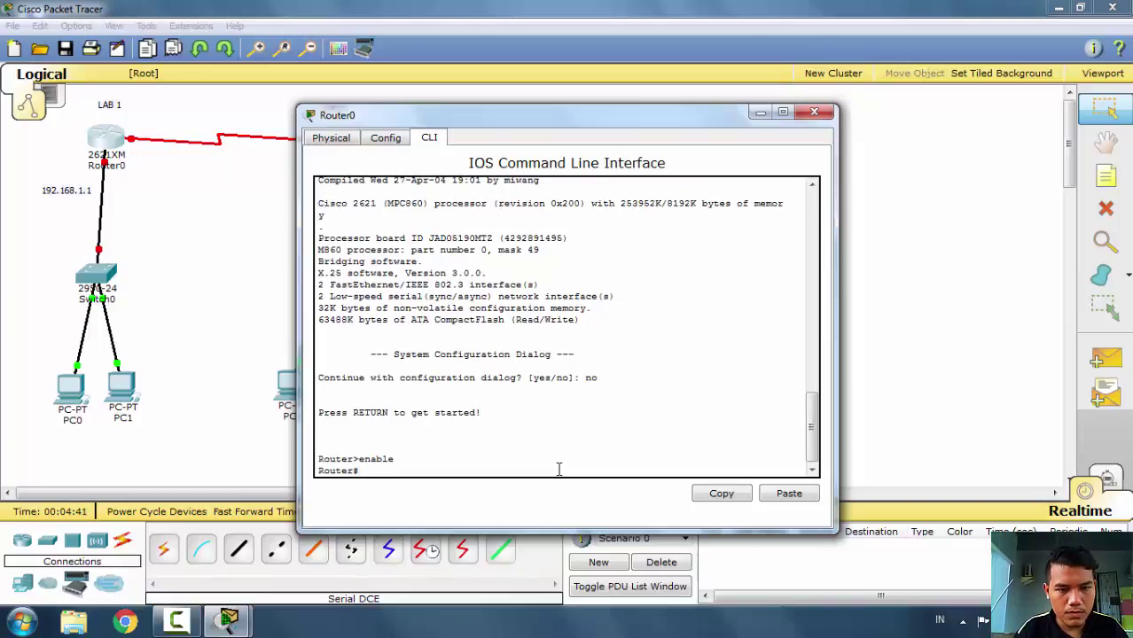
text(co)
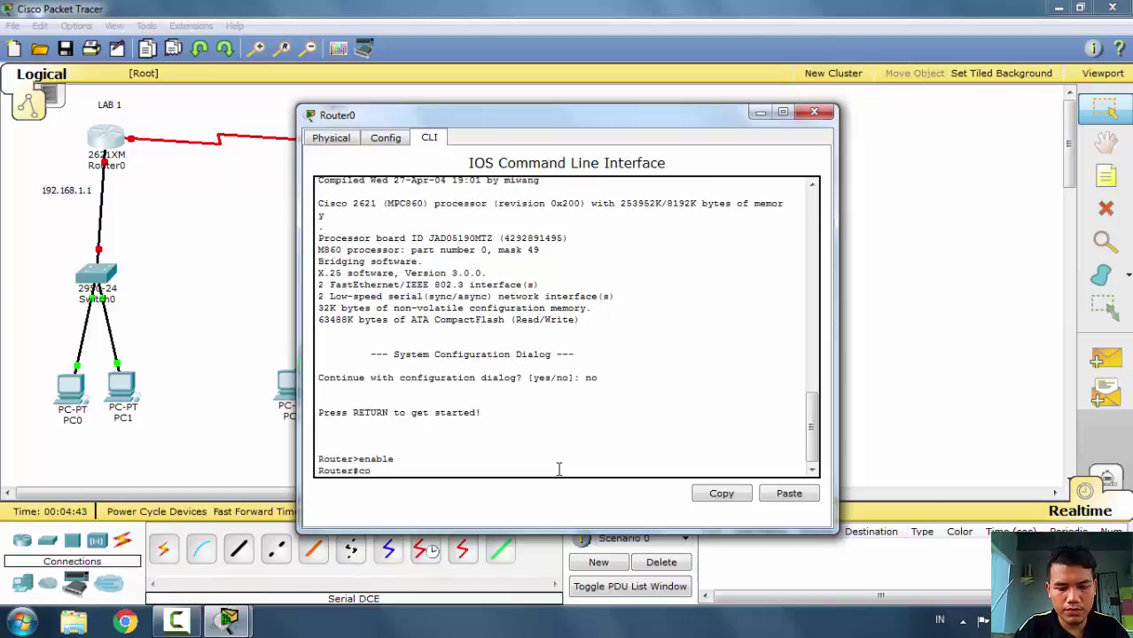
text(nf t)
key(Return)
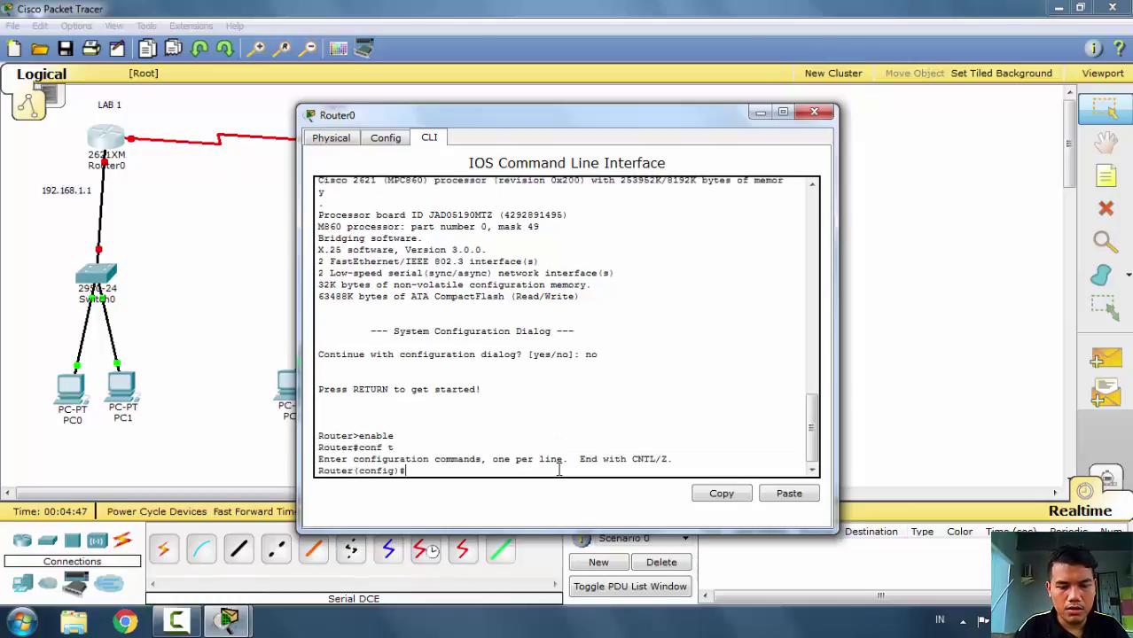
- Assign IP address 172.16.1.1 with subnet mask 255.255.255.252 to Router0's serial interface s0/0
text(int)
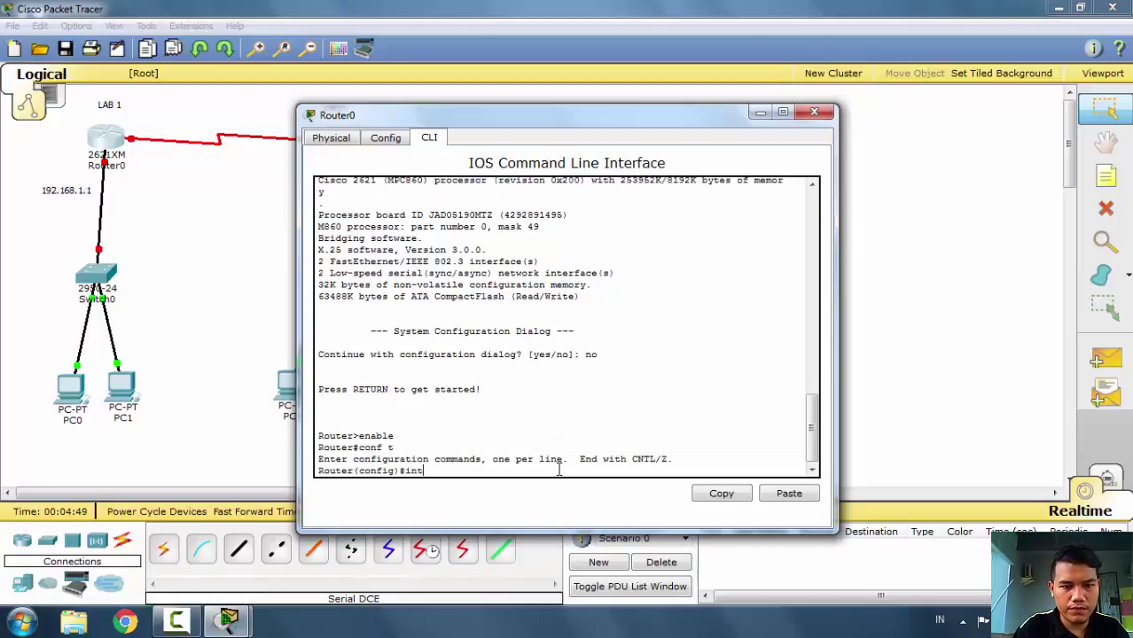
text( s0/0)
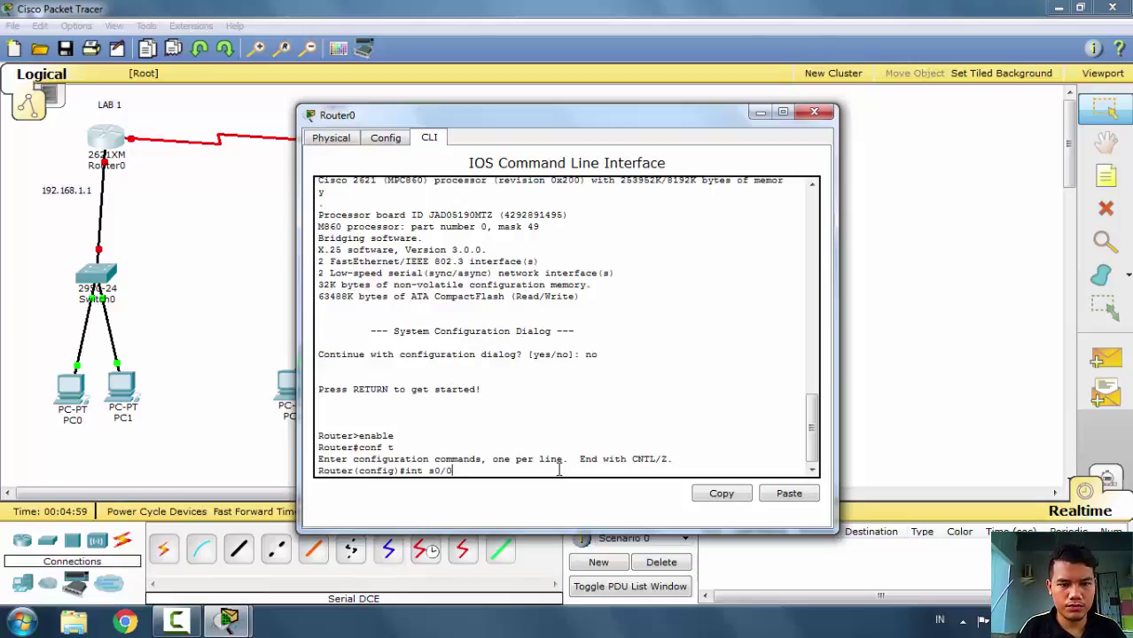
key(Return)
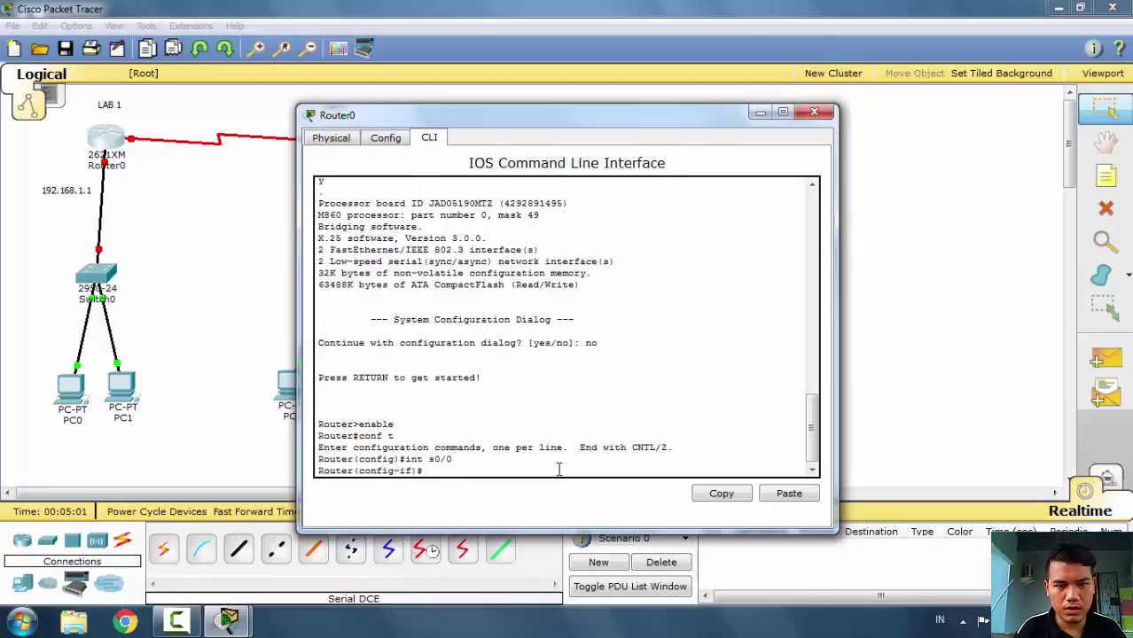
text(ip add)
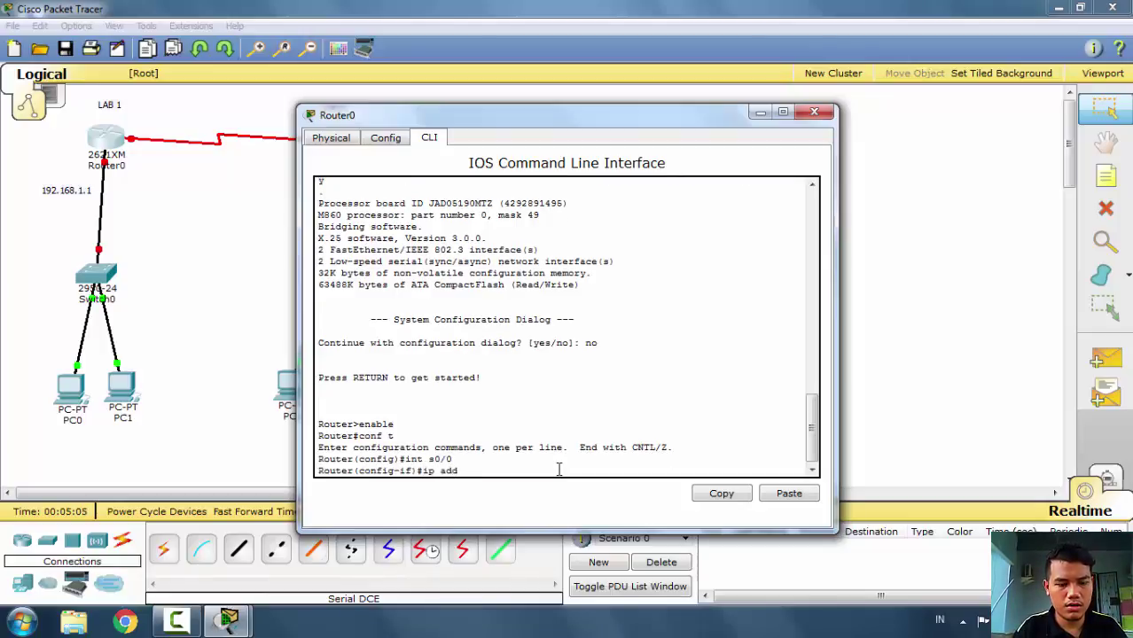
text( 172.1)
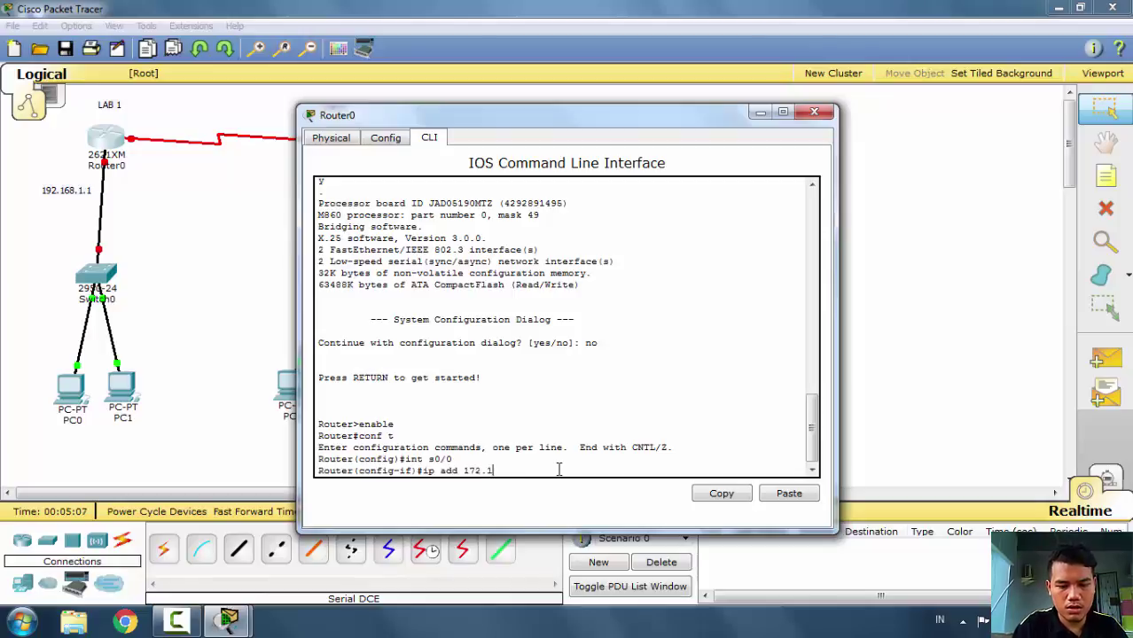
text(6.1.1)
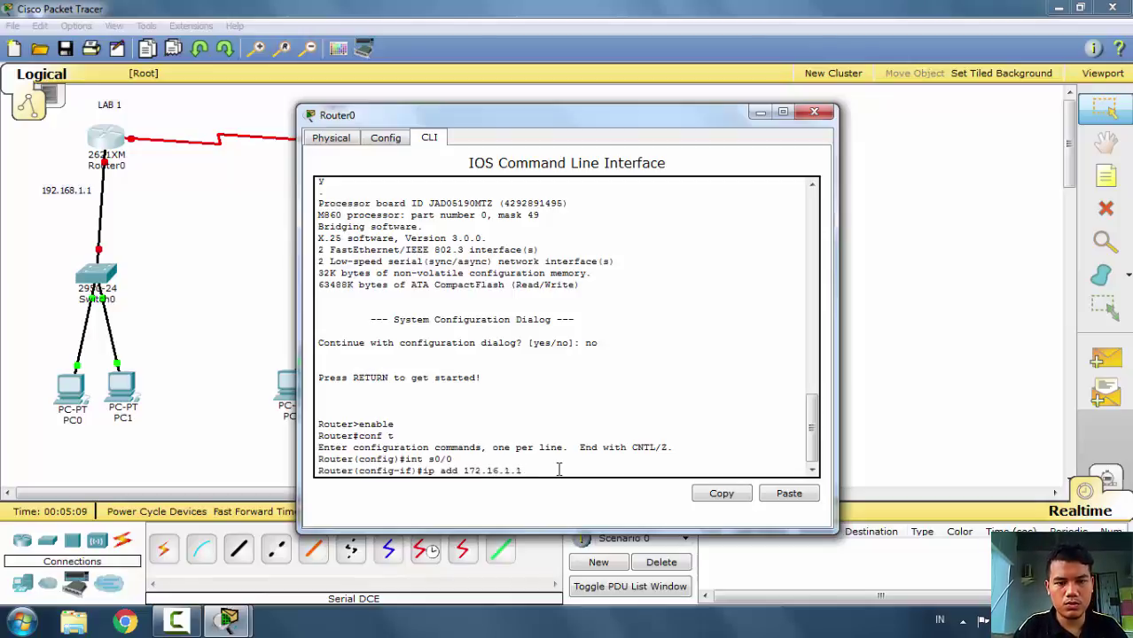
text( 255)
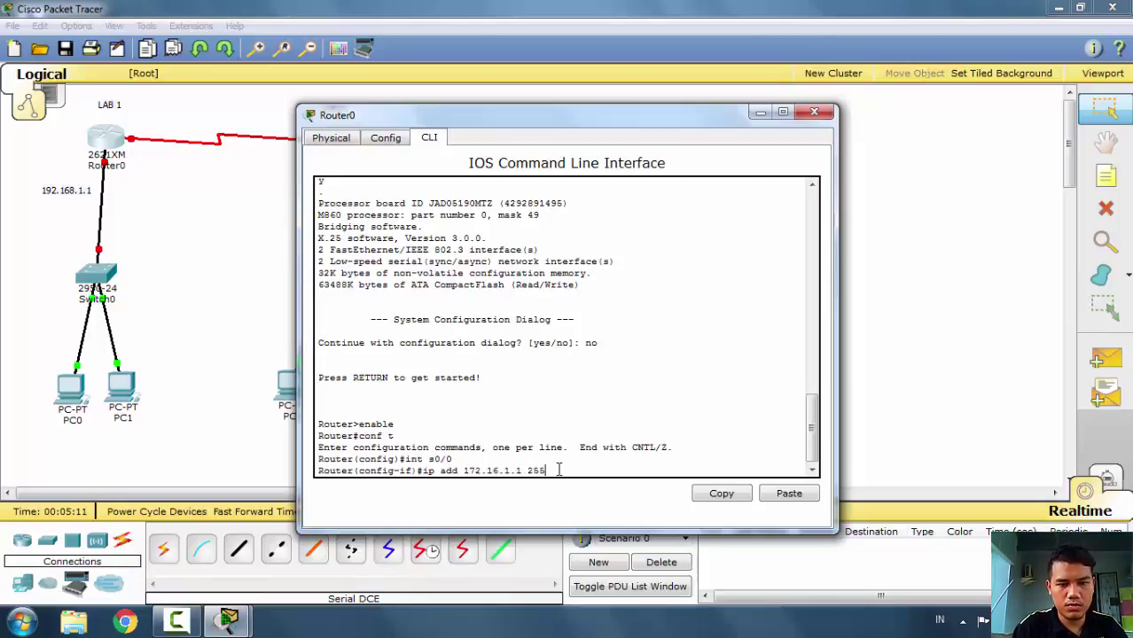
text(.255.)
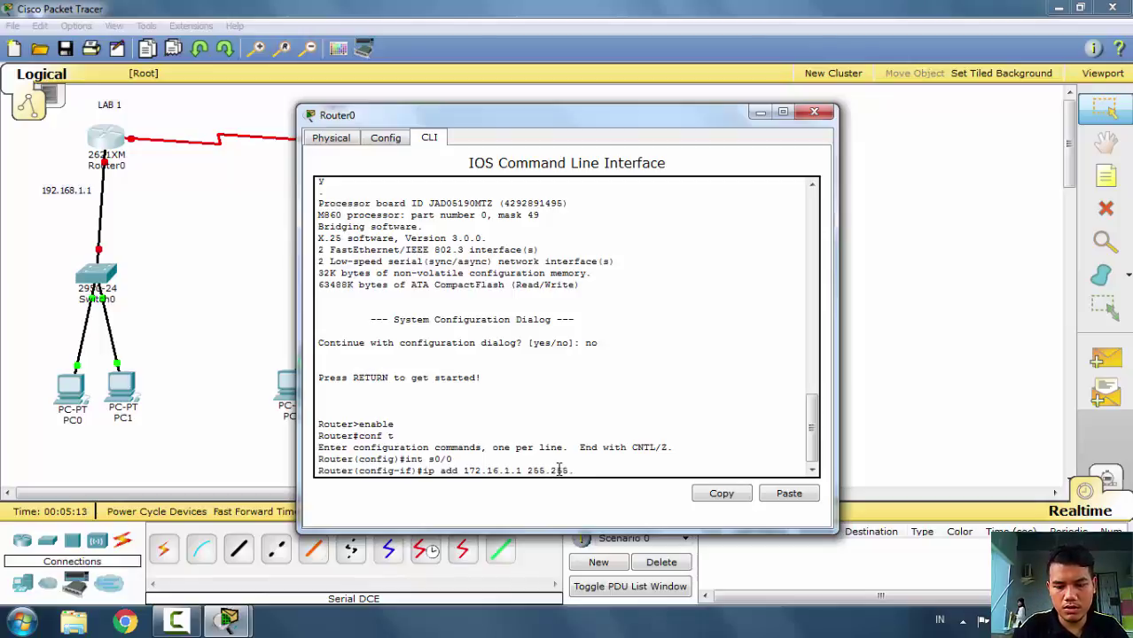
text(255.252)
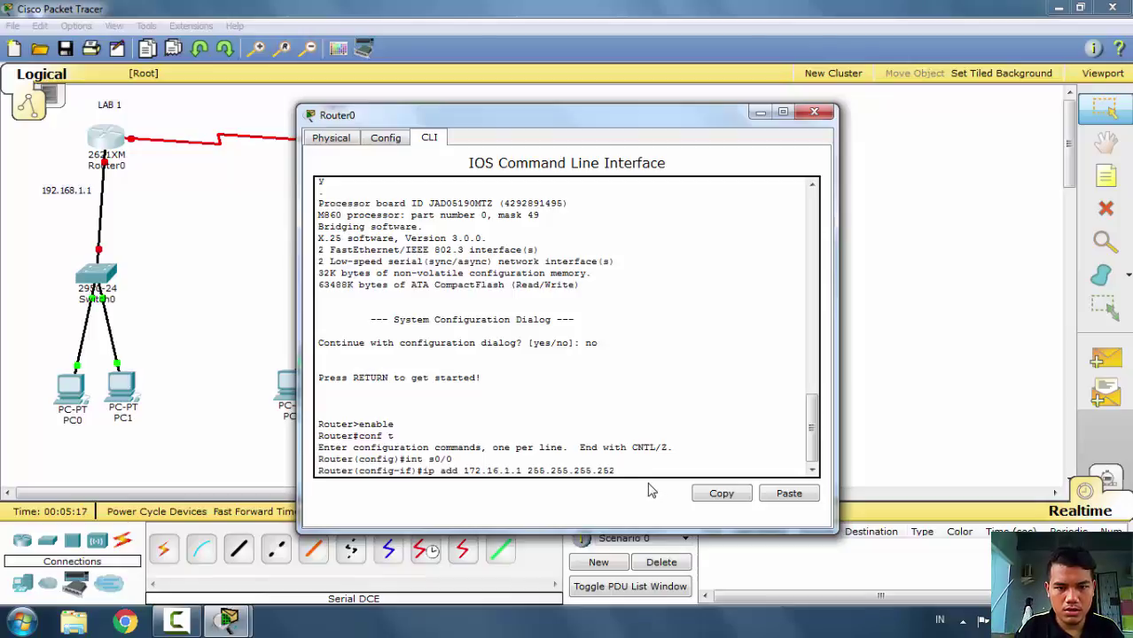
key(Return)
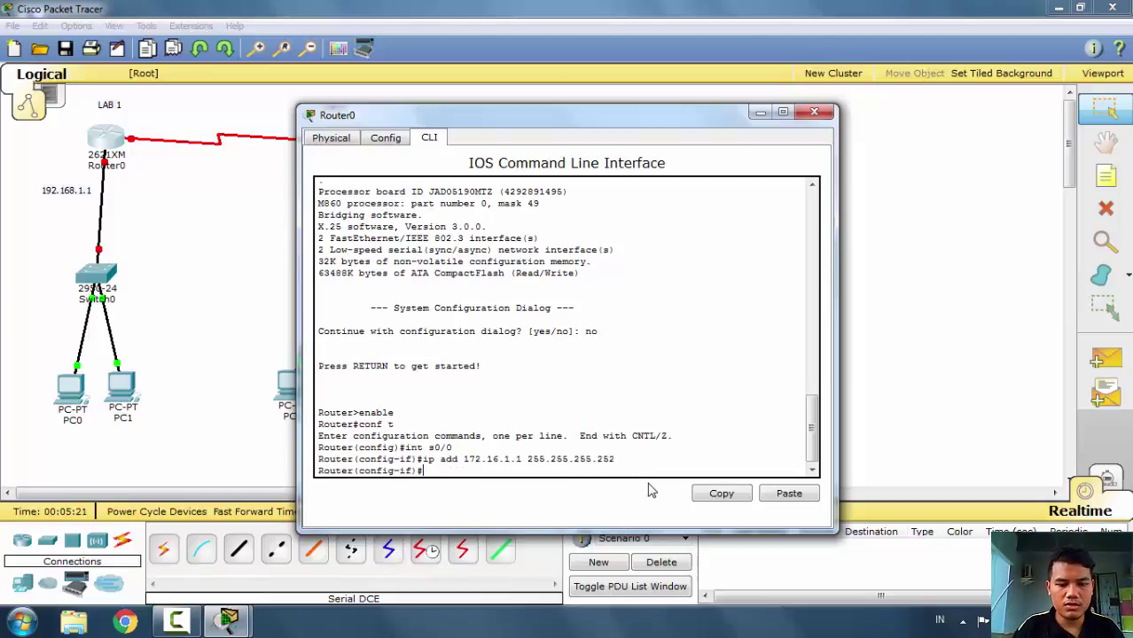
- Enable Router0's s0/0 interface with no shut, set its clock rate to 64000 and exit interface configuration
text(no shut)
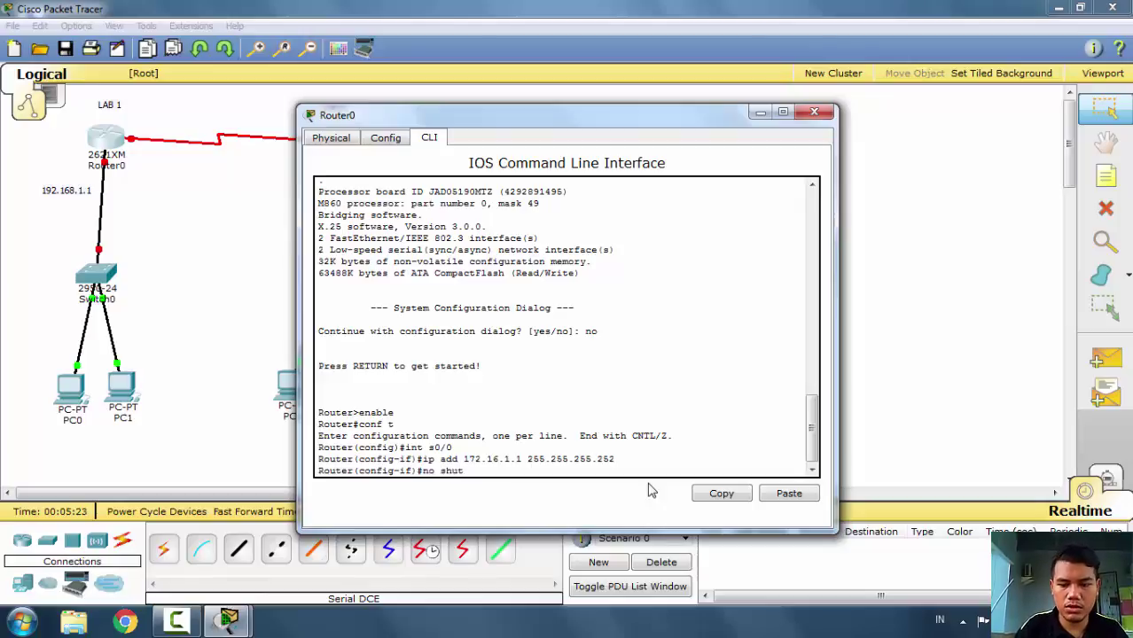
key(Return)
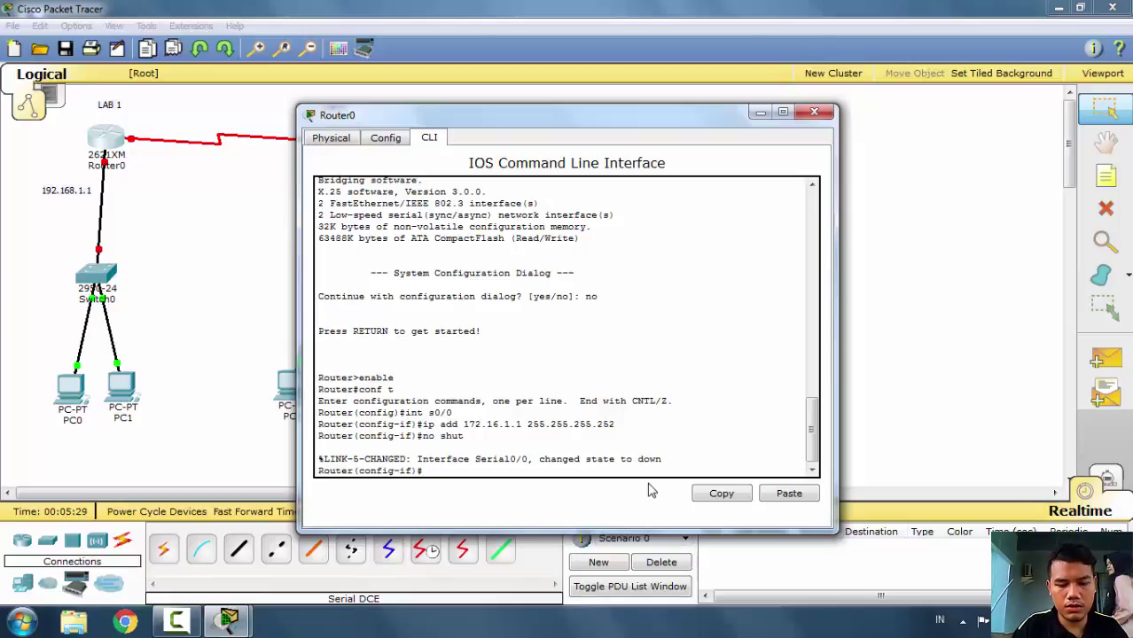
text(clock rate )
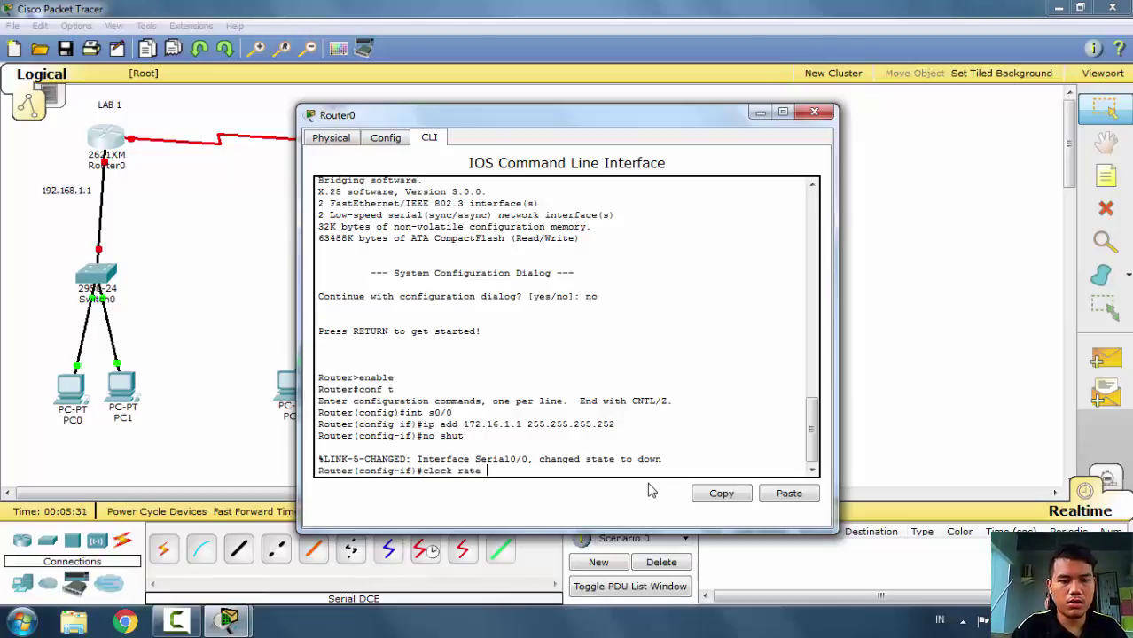
text(64000)
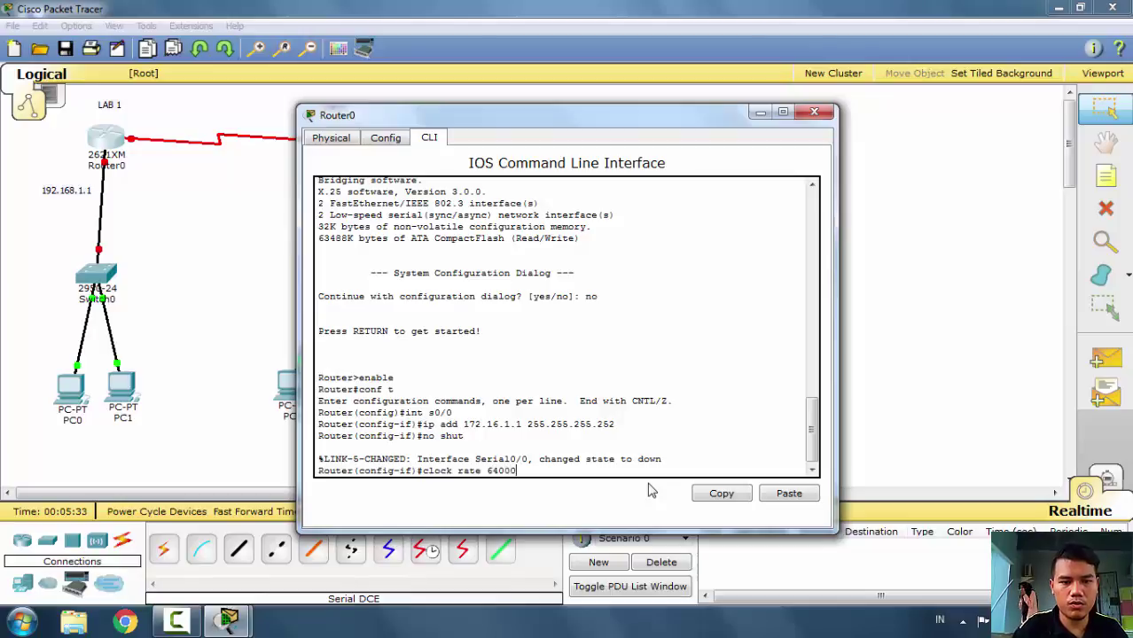
key(Return)
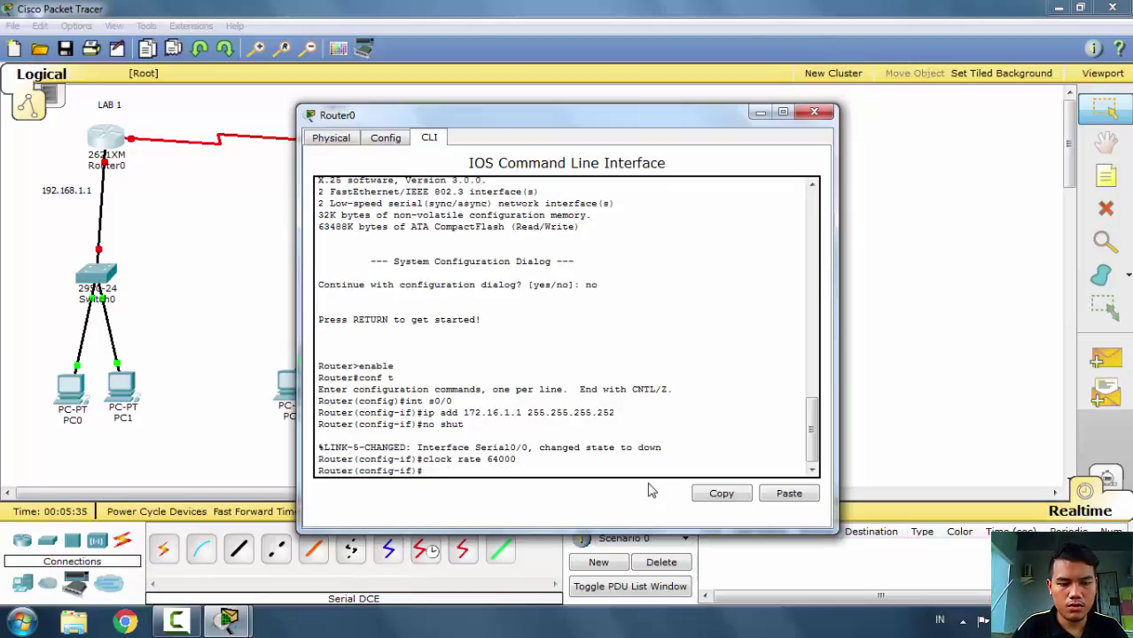
text(exit)
key(Return)
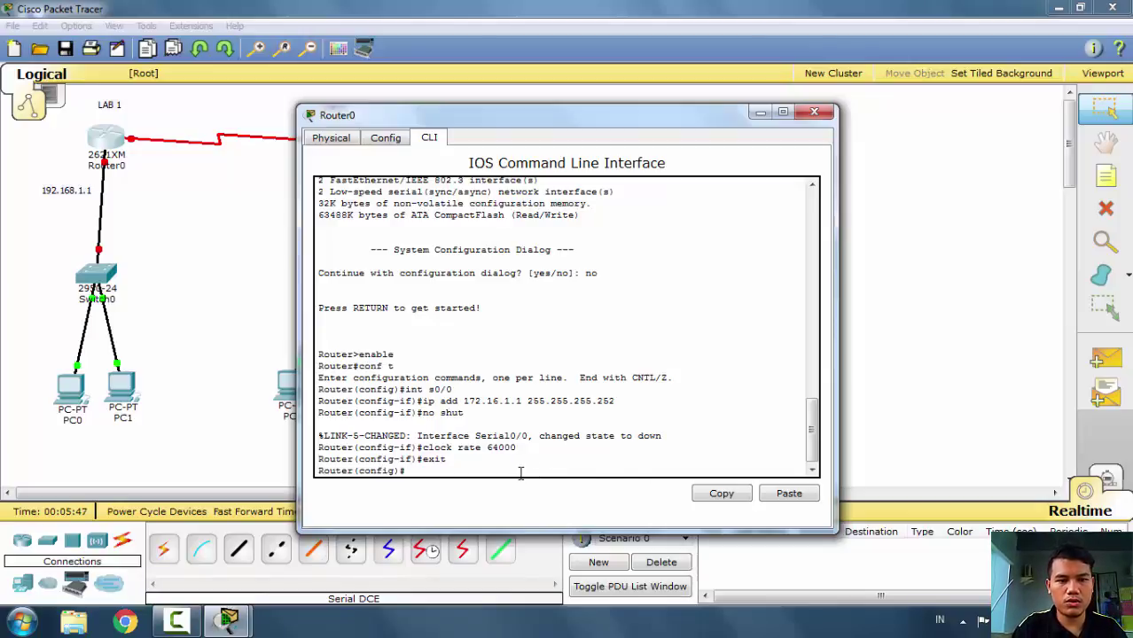
- Assign IP address 192.168.1.1 with subnet mask 255.255.255.0 to Router0's FastEthernet interface f0/0
text(in)
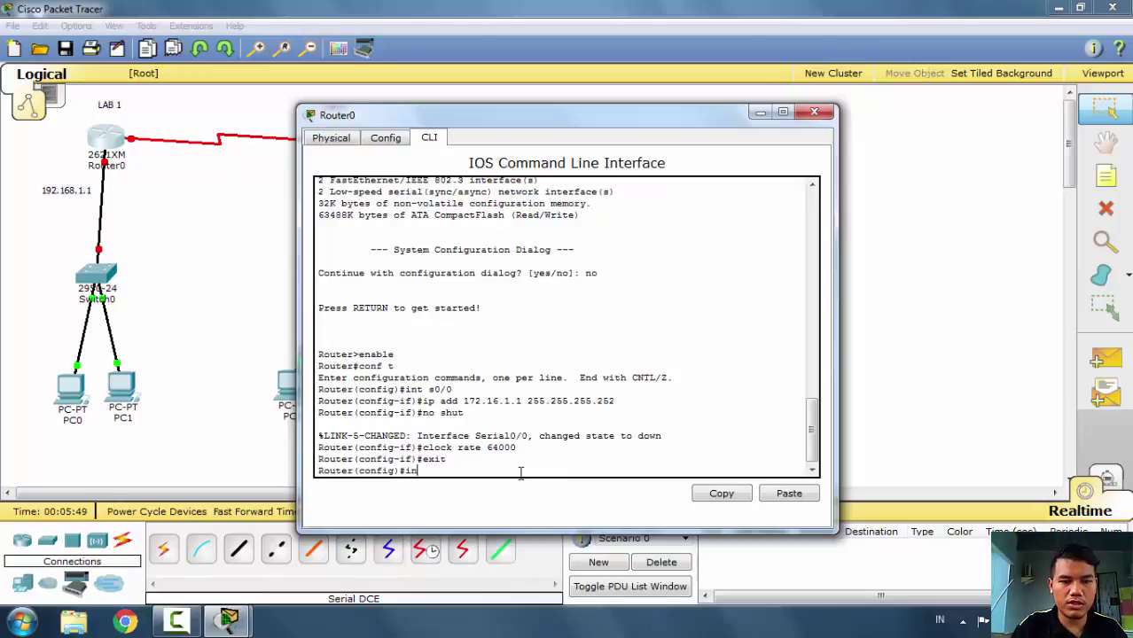
text(t f0/0)
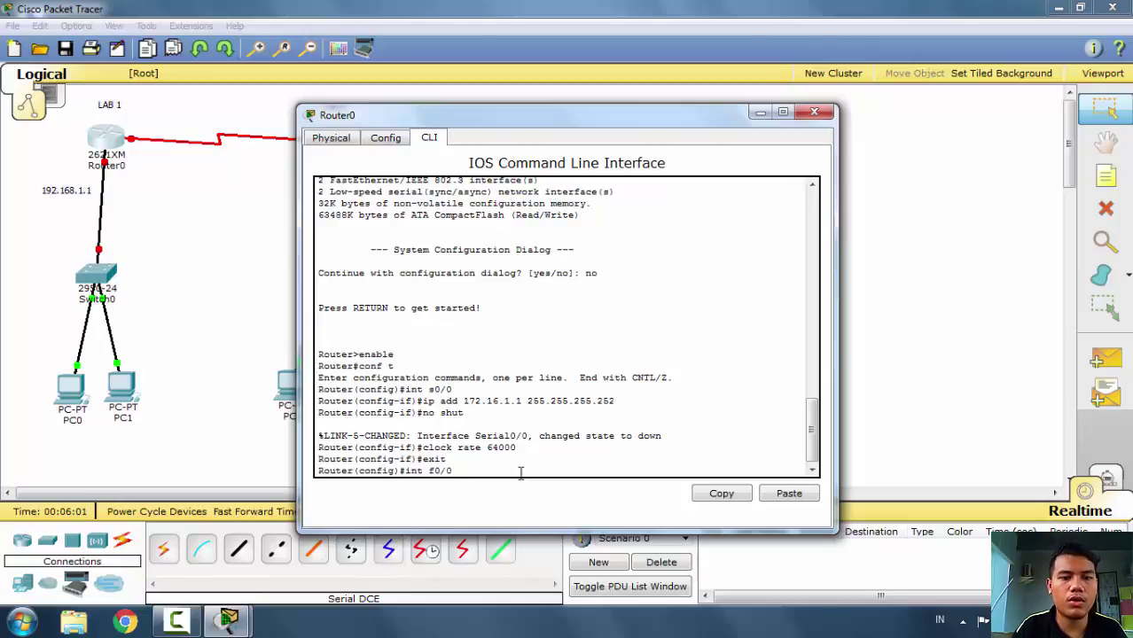
key(Return)
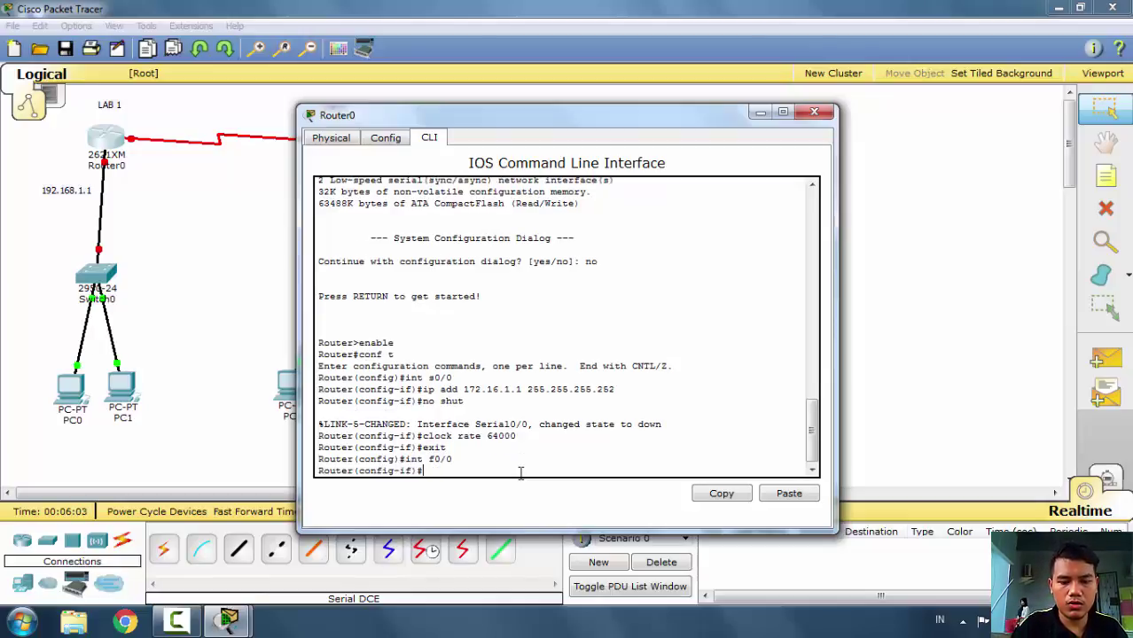
text(ip add)
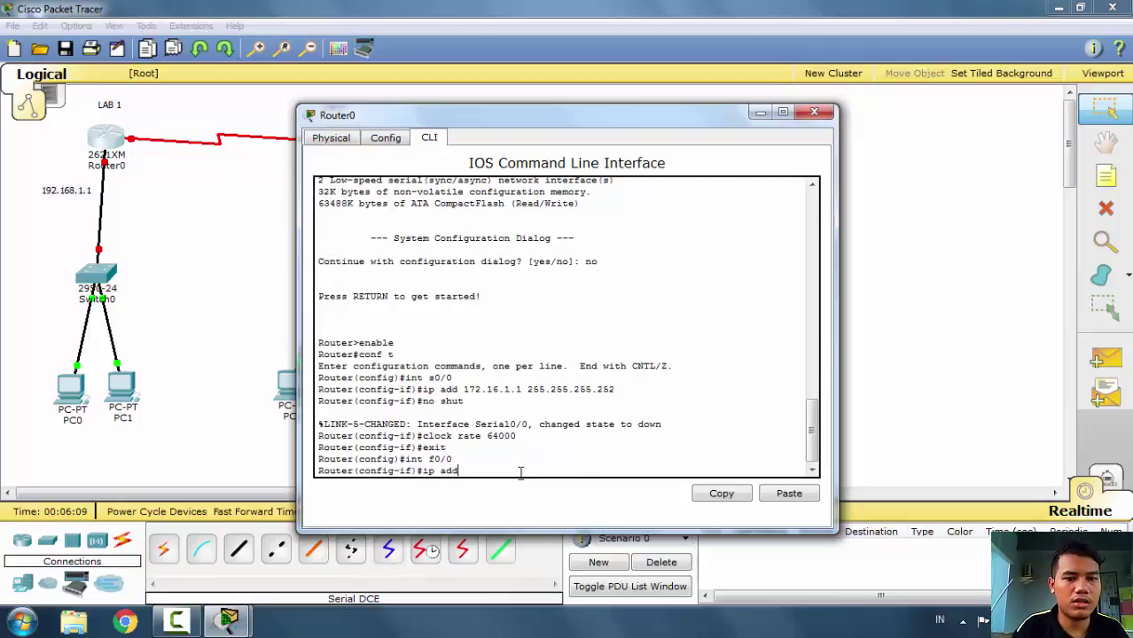
text(192)
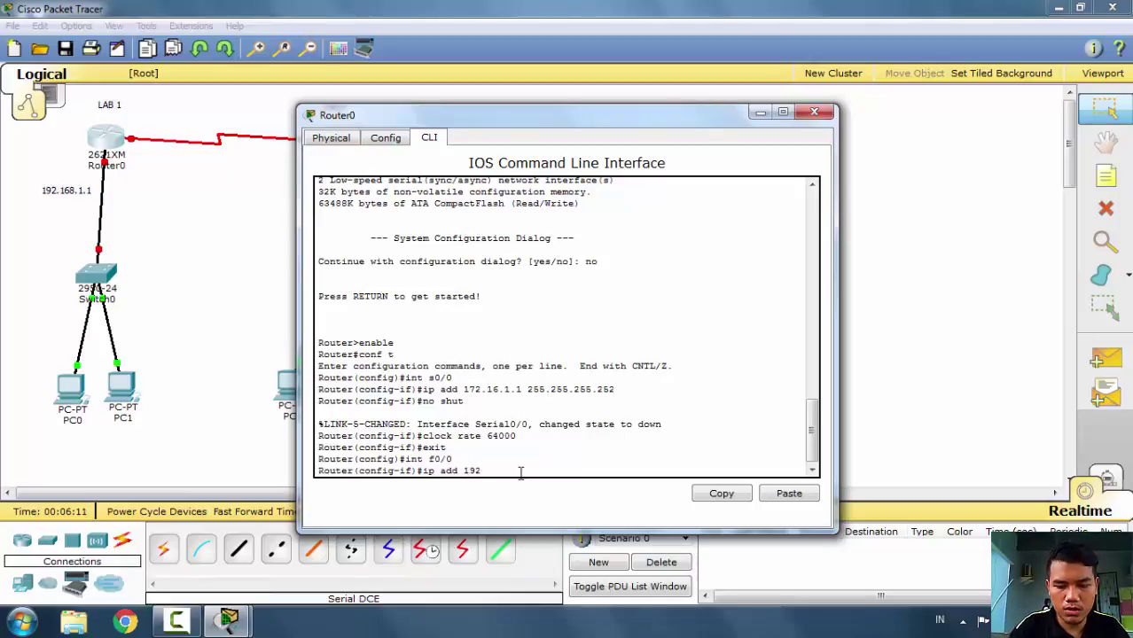
text(.168.)
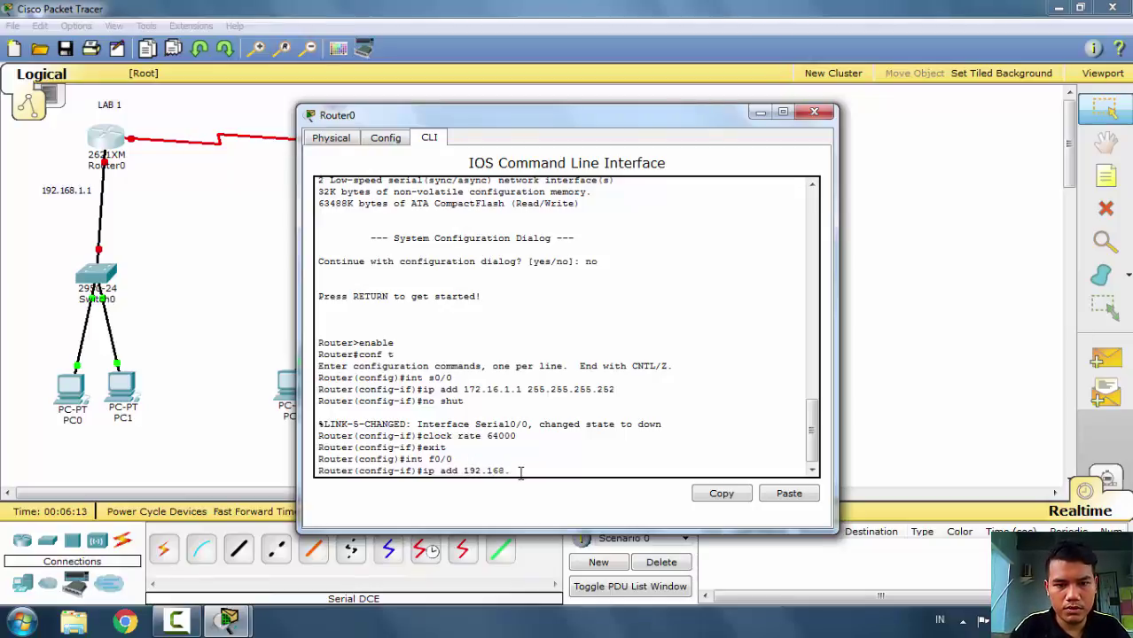
text(1.1 2)
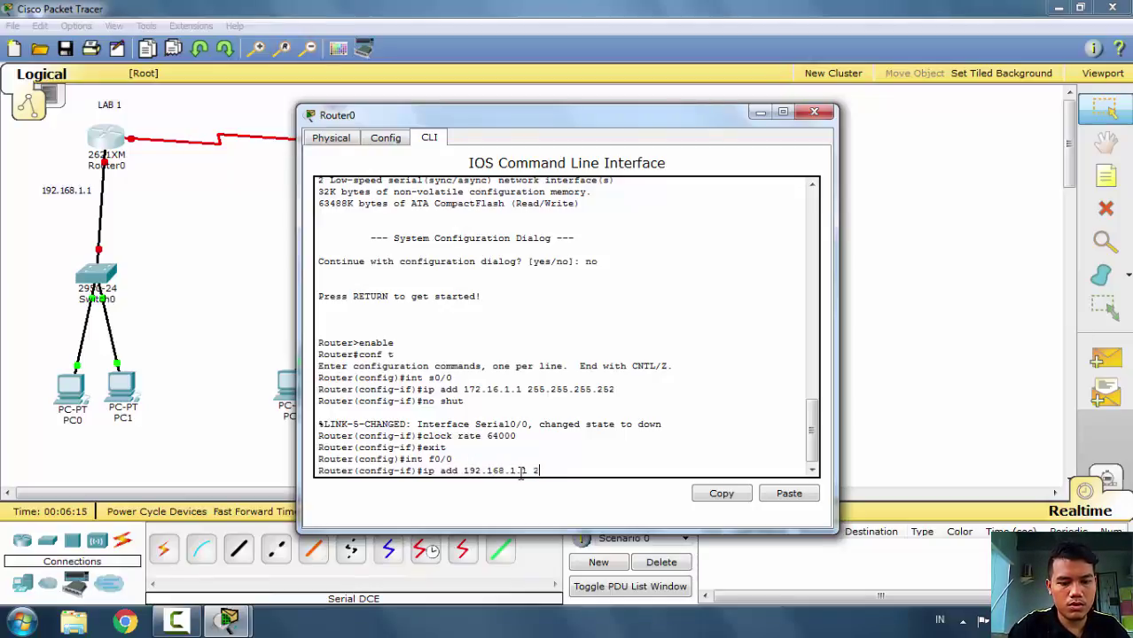
text(55.255)
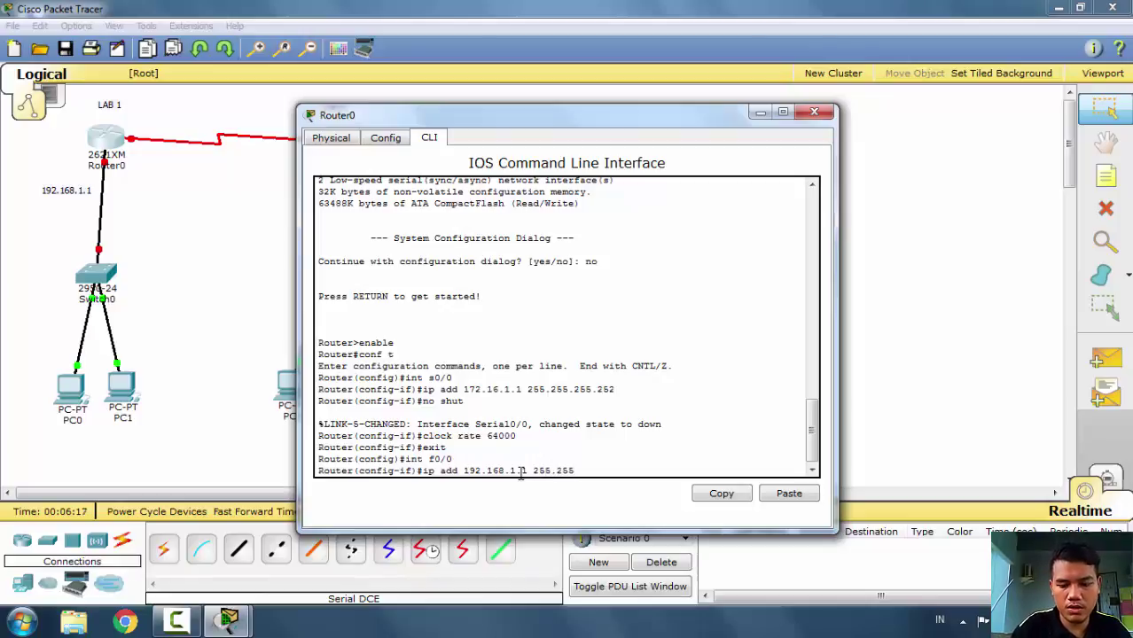
text(.255.0)
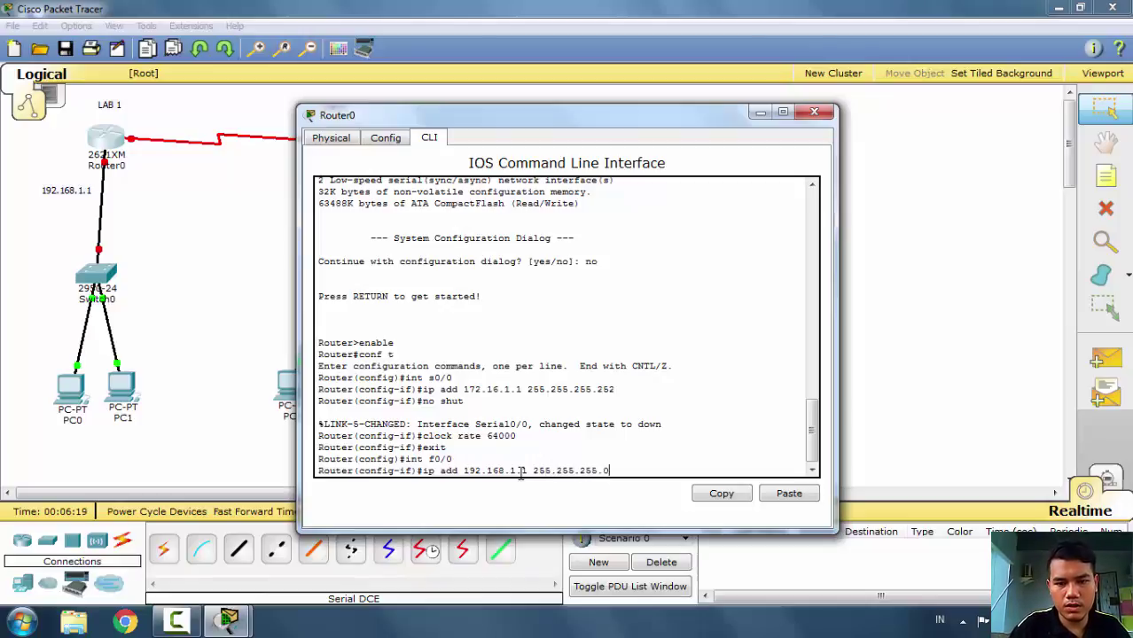
key(Return)
- Enable Router0's f0/0 interface with no shut, exit interface configuration and close the router window
text(no)
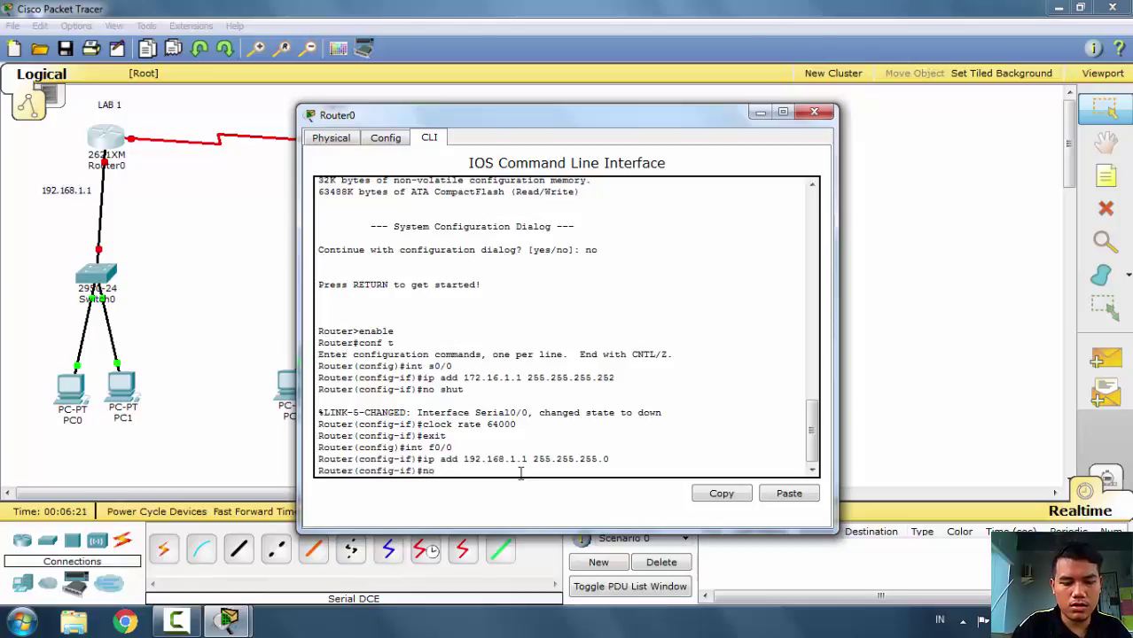
text( shut)
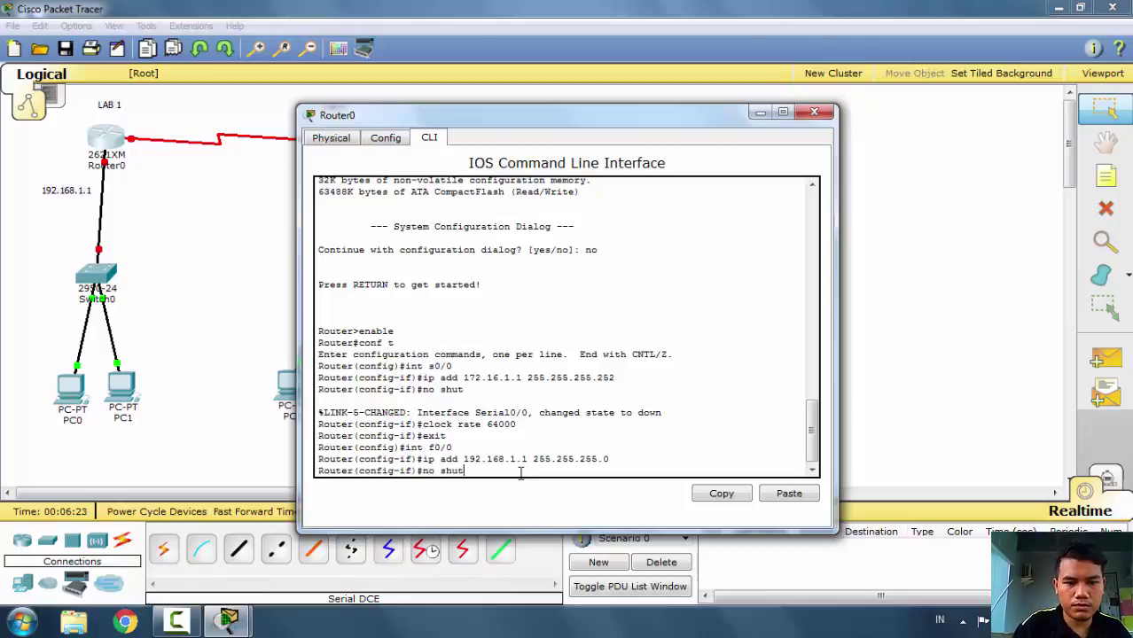
key(Return)
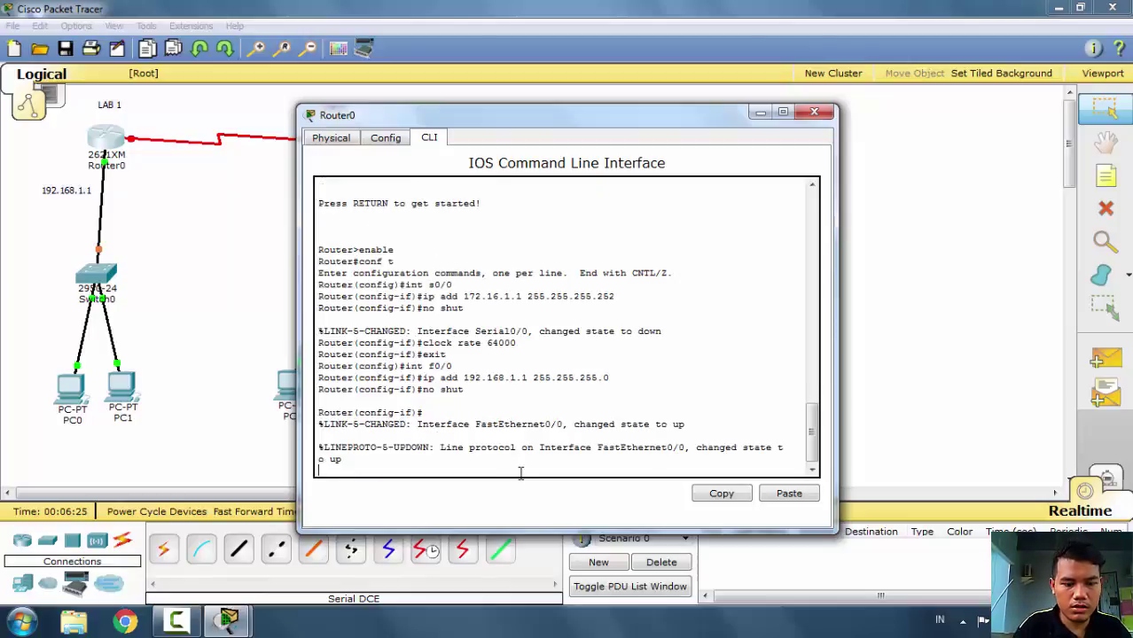
text(exit)
key(Return)
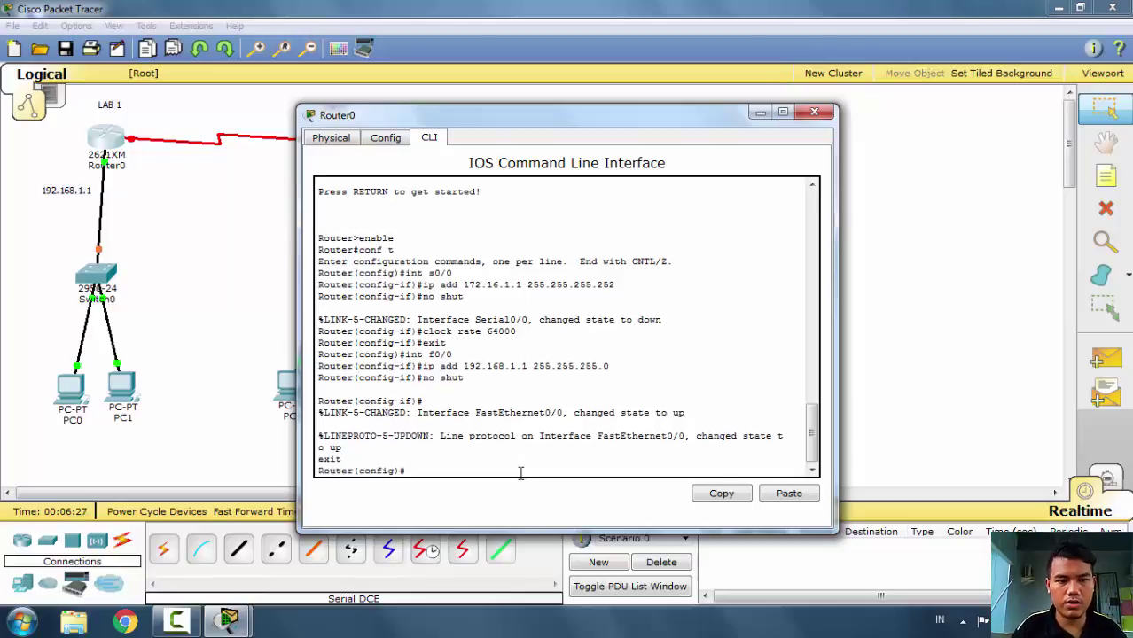
click(813, 113)
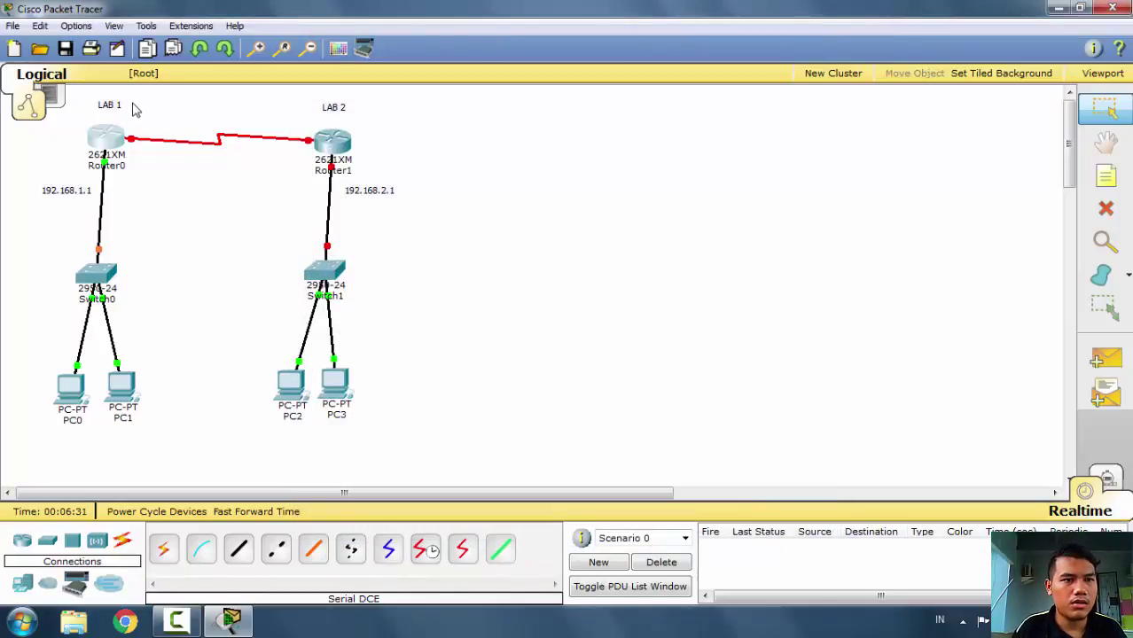
- Place a note reading 172.16.1.1 beside Router0's end of the serial link
click(1106, 175)
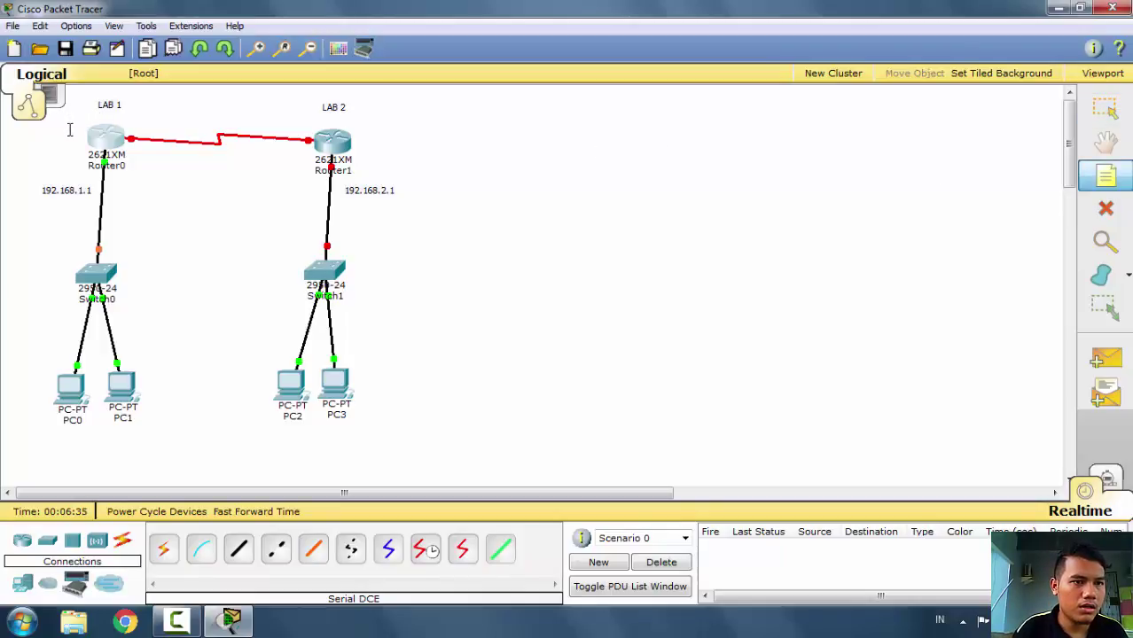
click(135, 125)
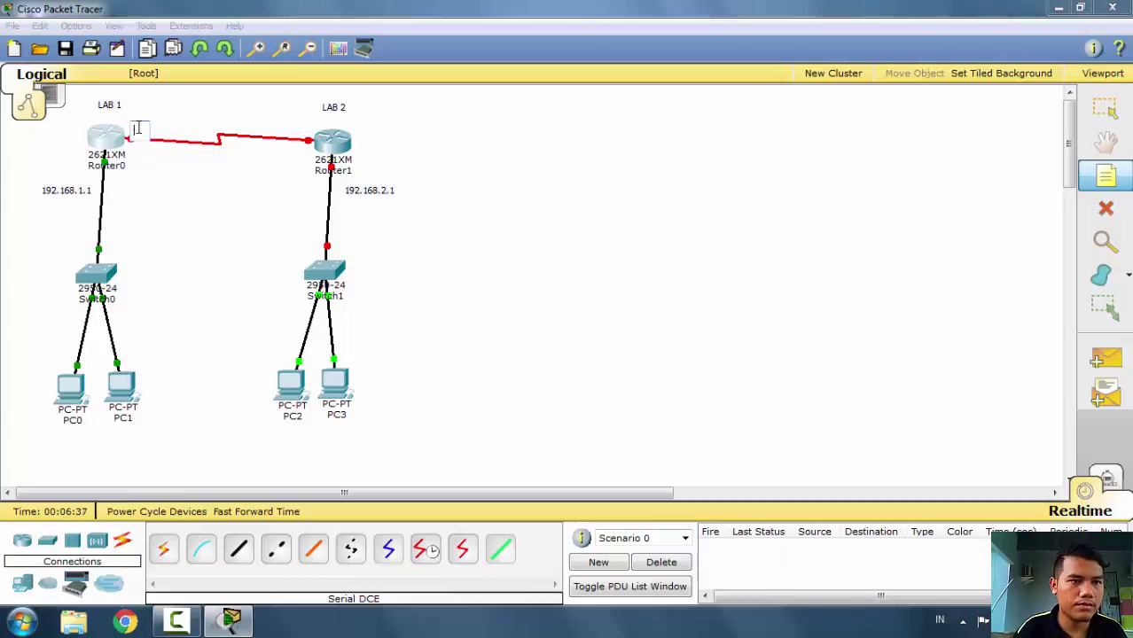
text(172.1)
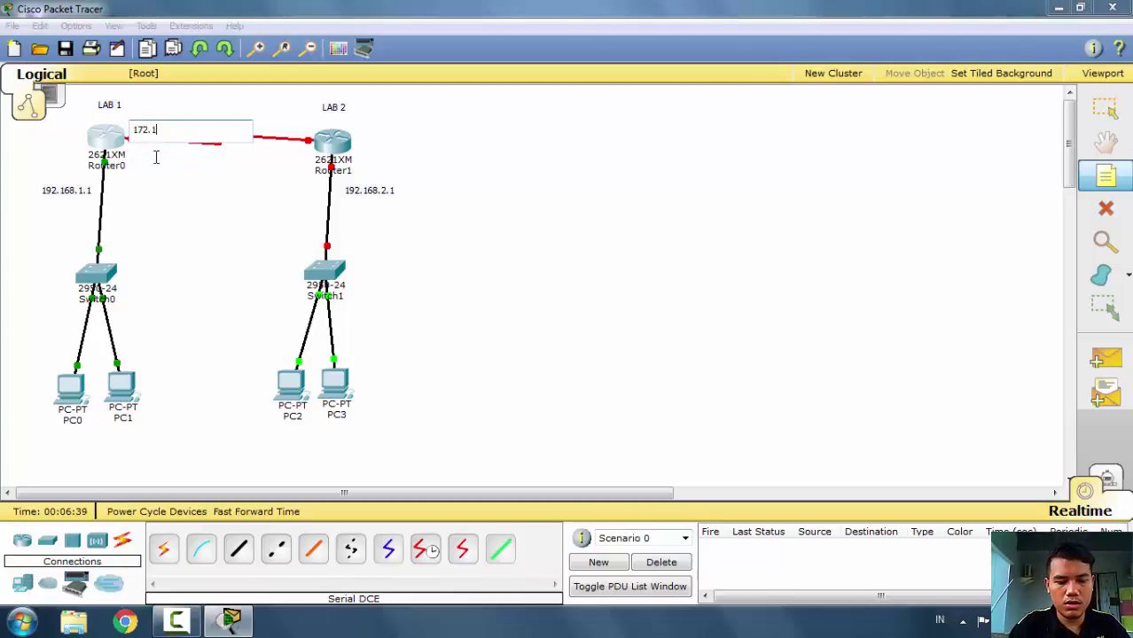
text(6.1.1)
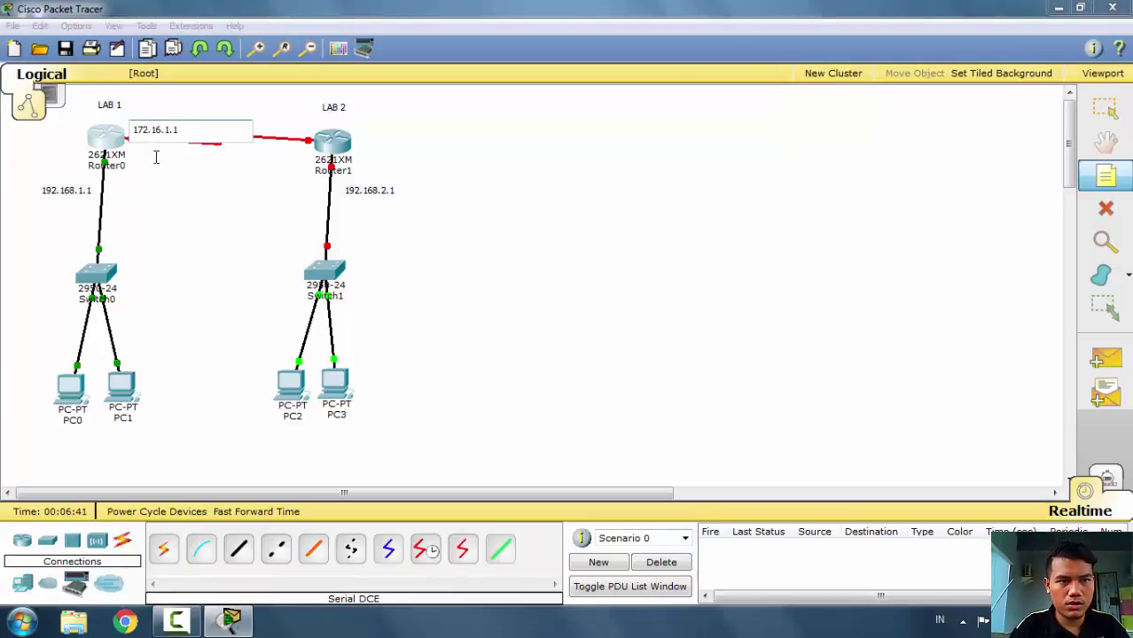
key(Escape)
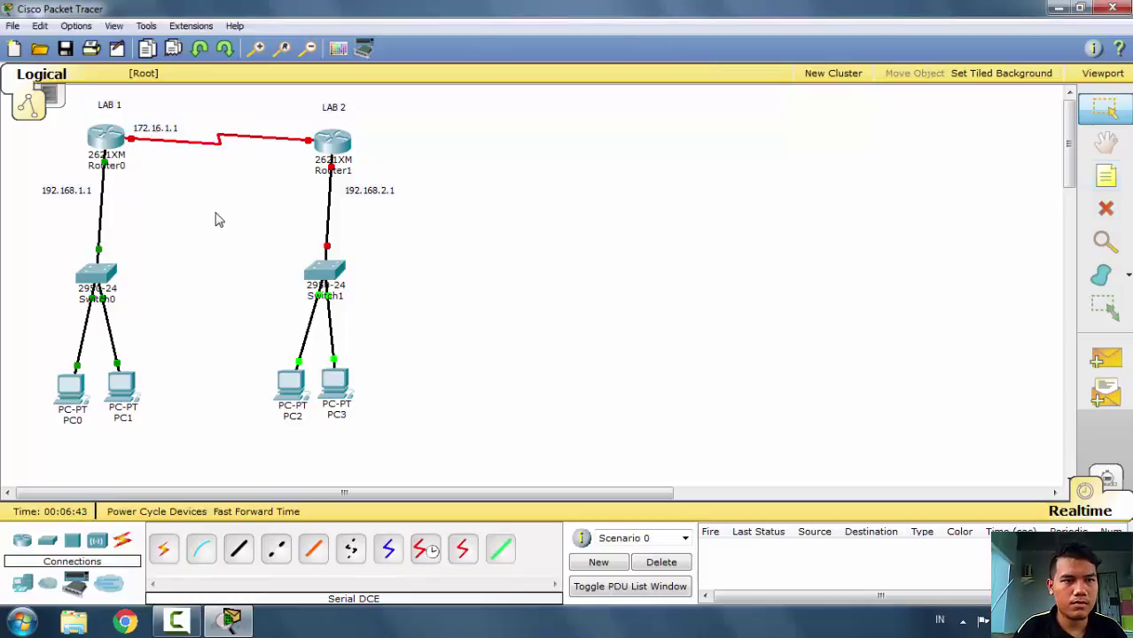
- Open Router1's command line interface and answer no to the initial configuration dialog to reach the router prompt
click(328, 149)
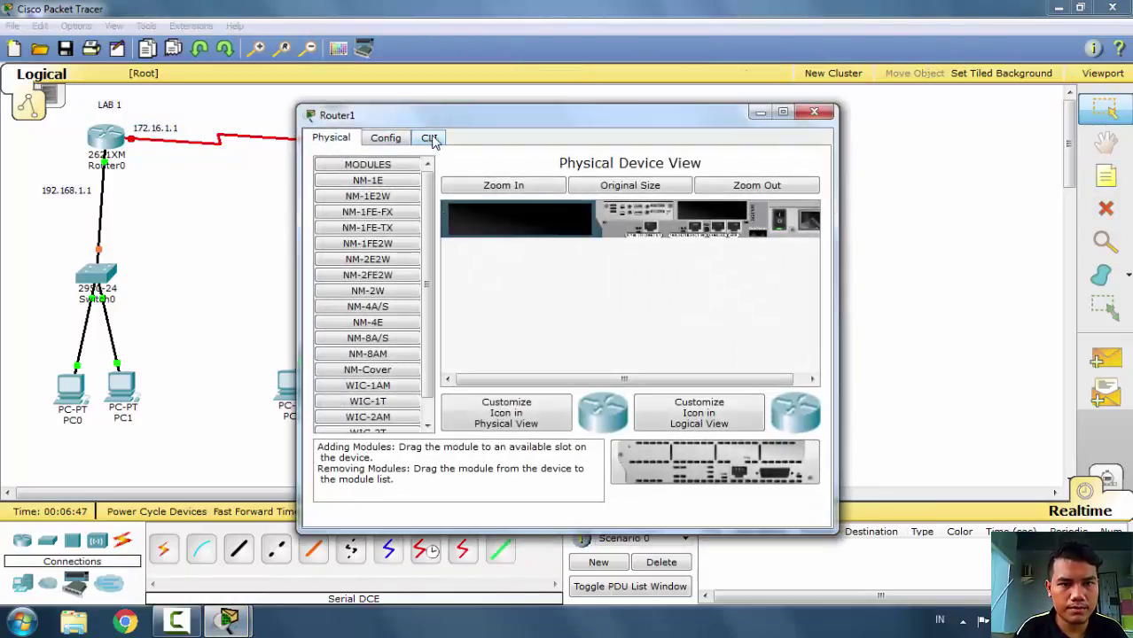
click(430, 139)
text(no)
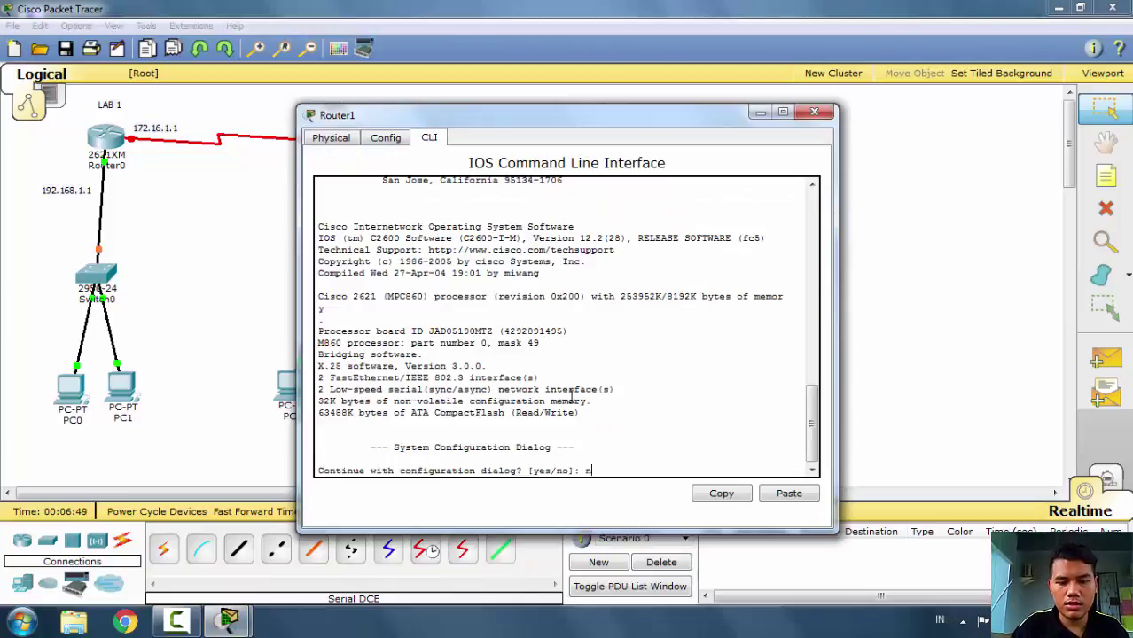
key(Return)
key(Return)
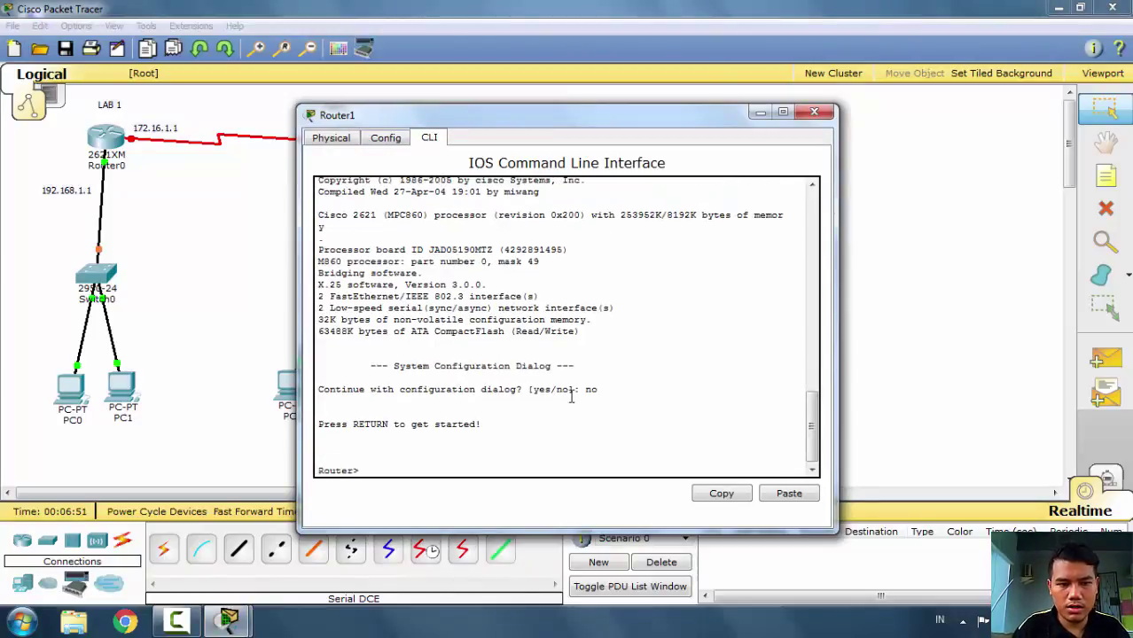
- Enter privileged mode on Router1 with enable and start global configuration mode with conf t
text(enable)
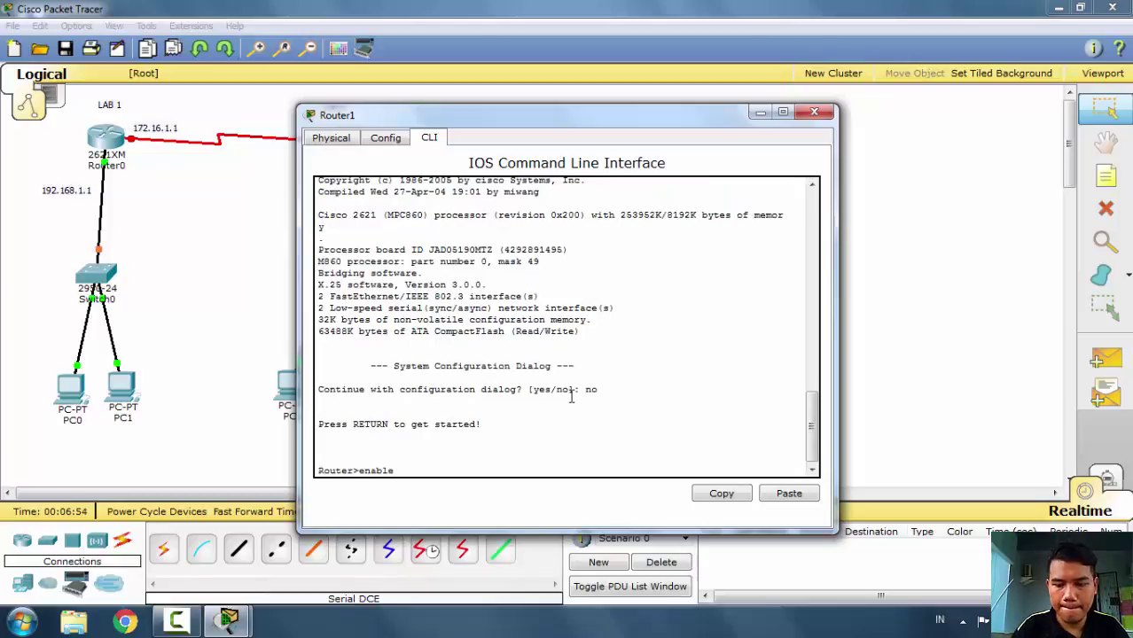
key(Return)
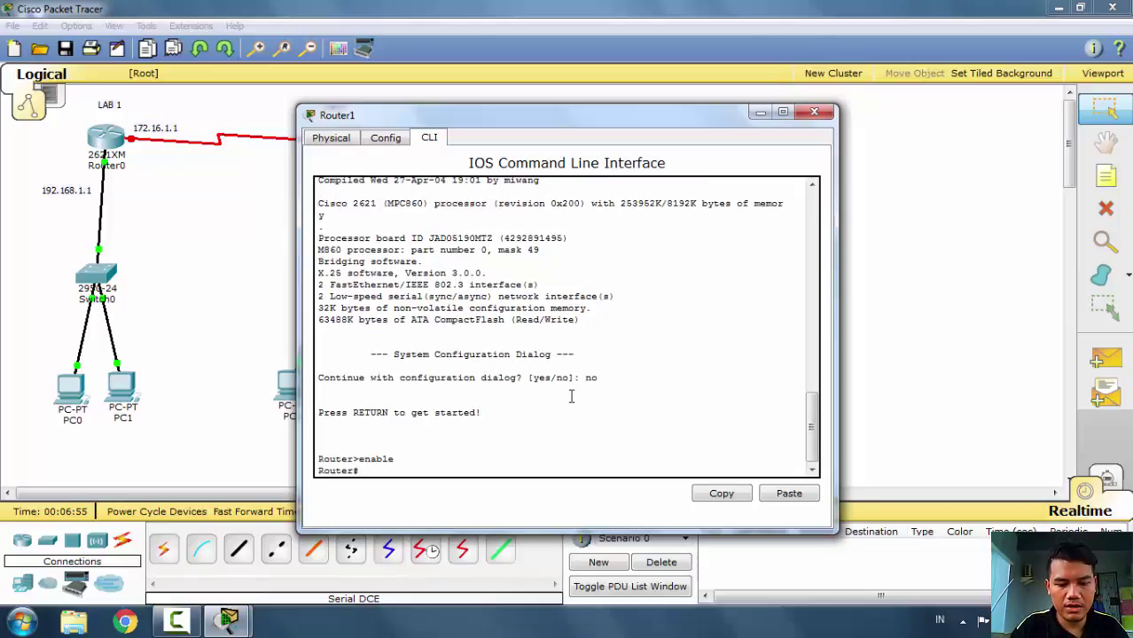
text(conf t)
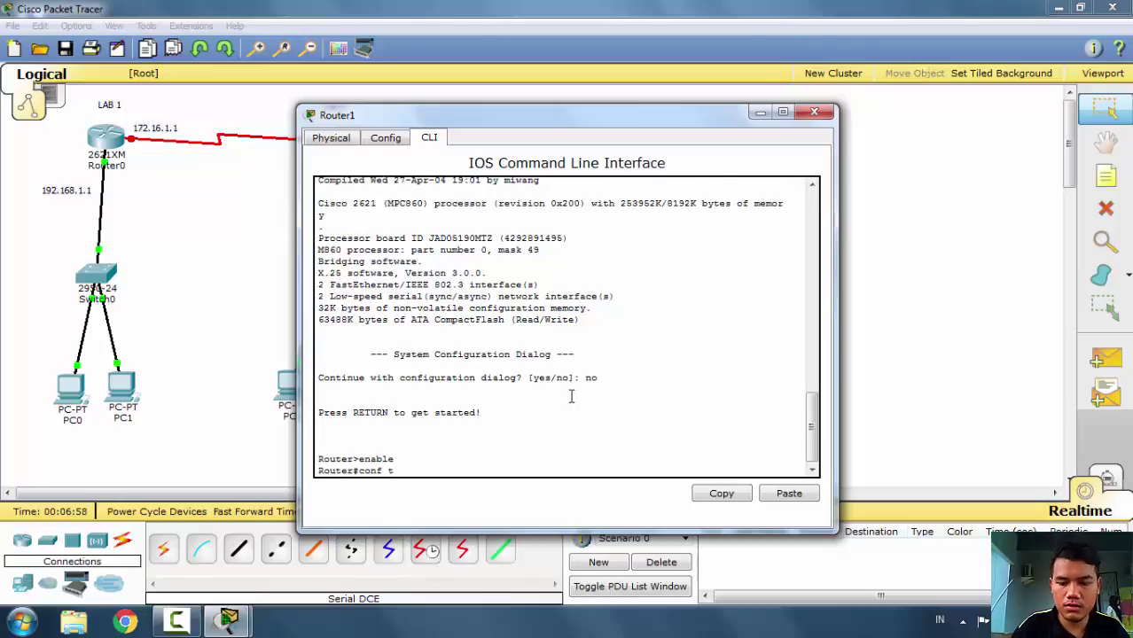
key(Return)
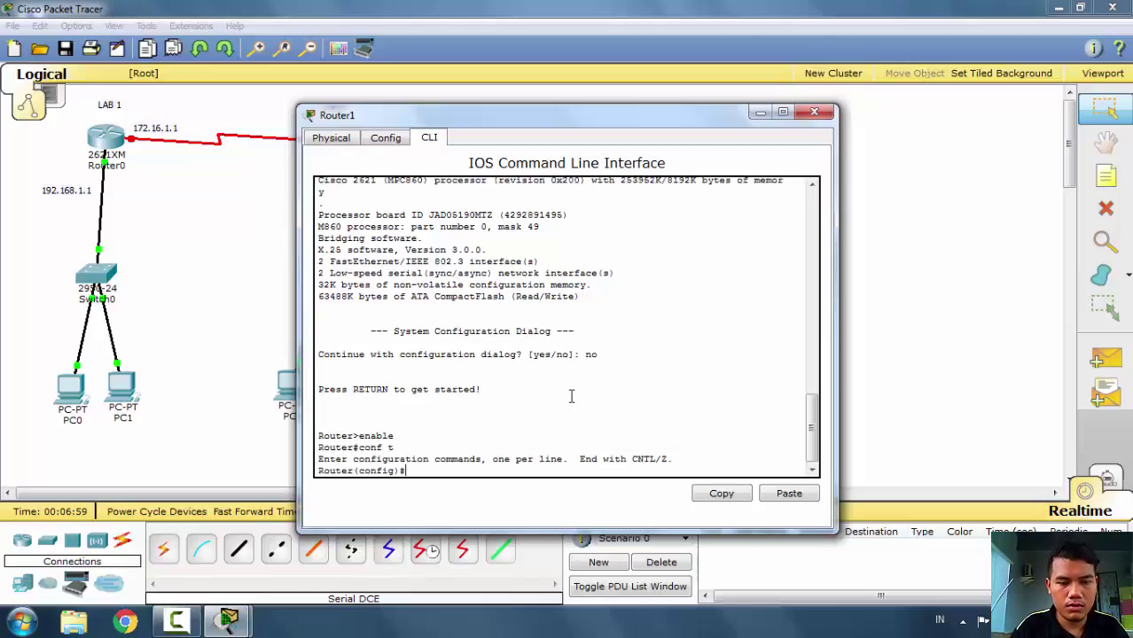
- Assign IP address 172.16.1.2 with mask 255.255.255.252 to Router1's s0/0 interface and enable it with no shut
text(in)
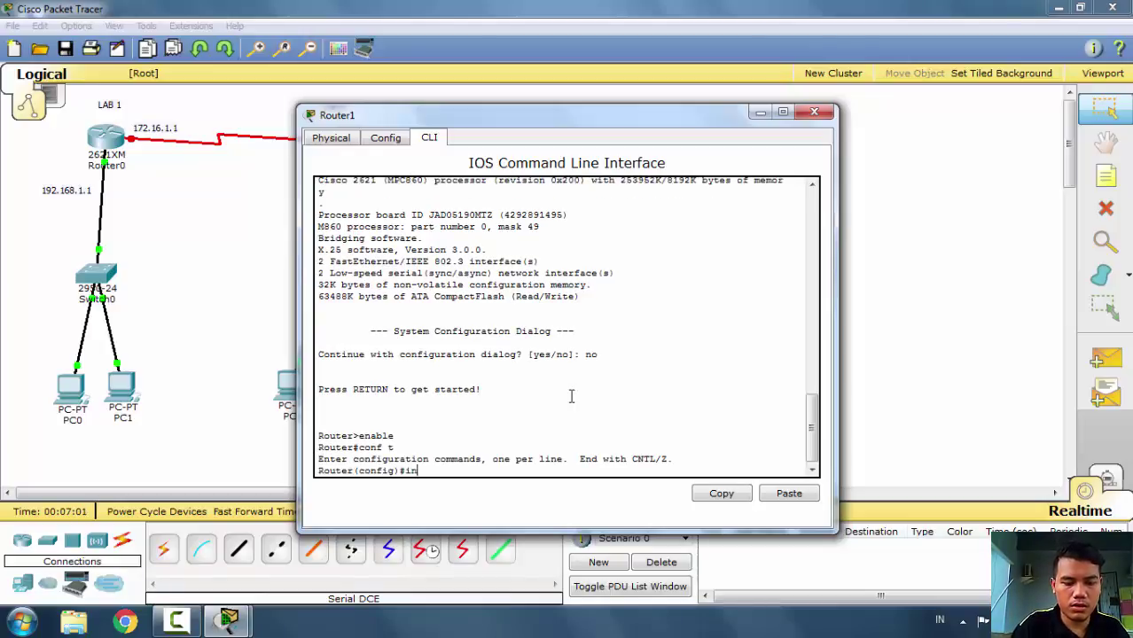
text(t s0/0)
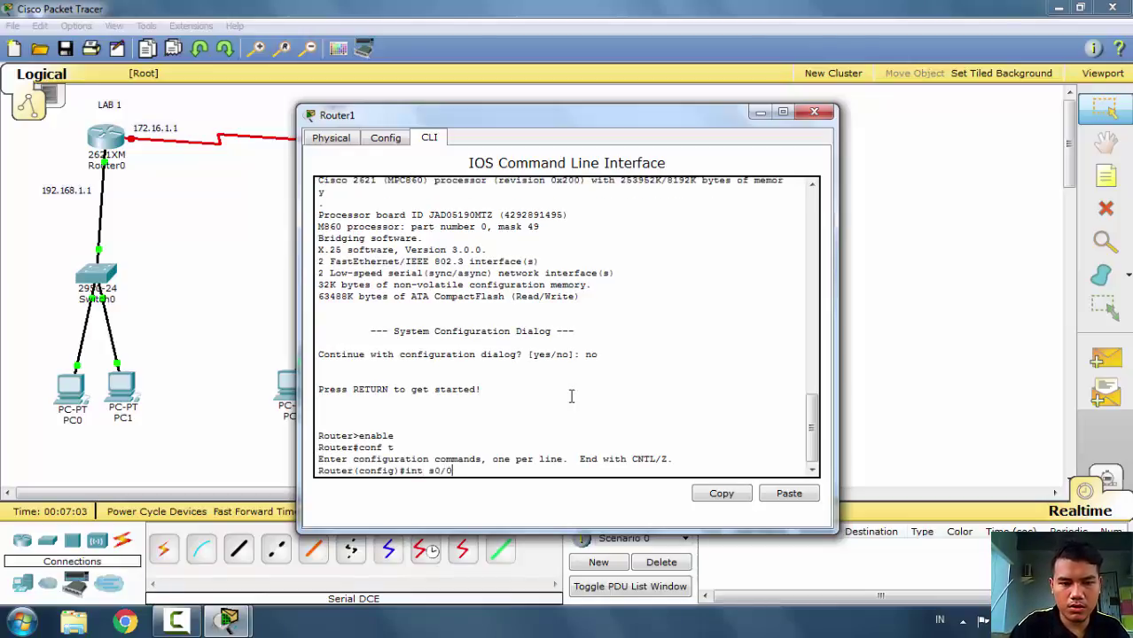
key(Return)
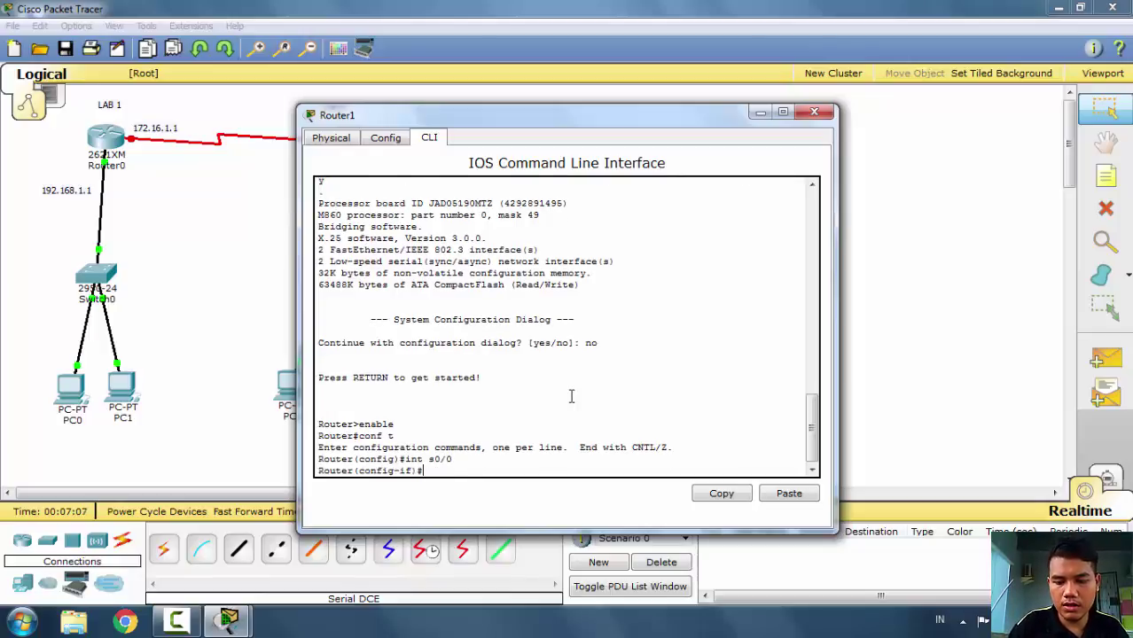
text(ip add)
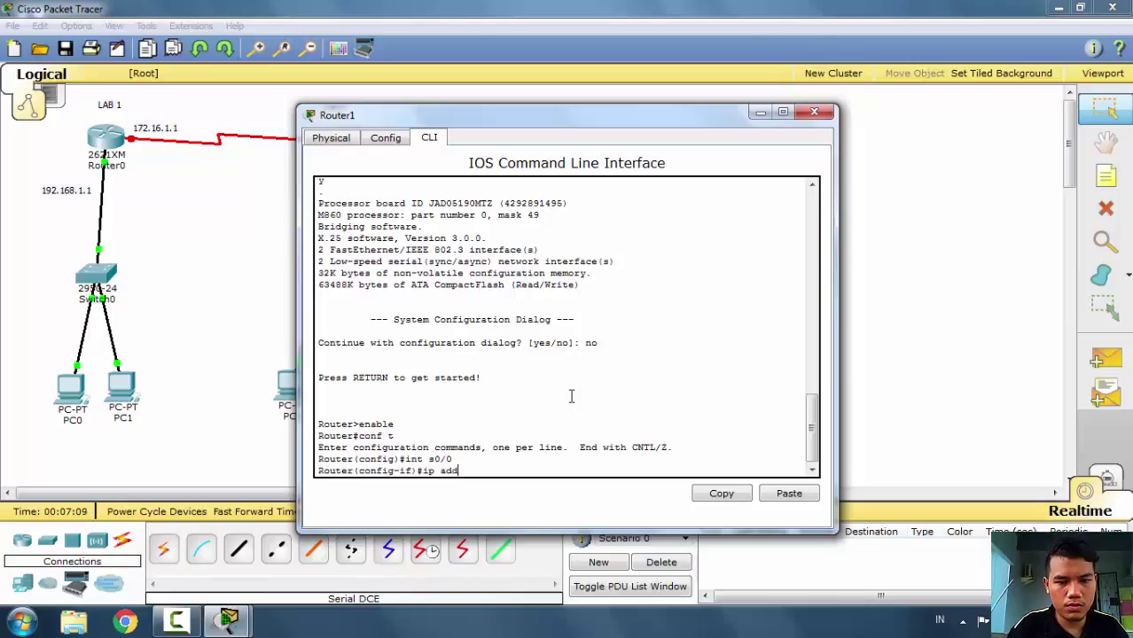
text( 172.16)
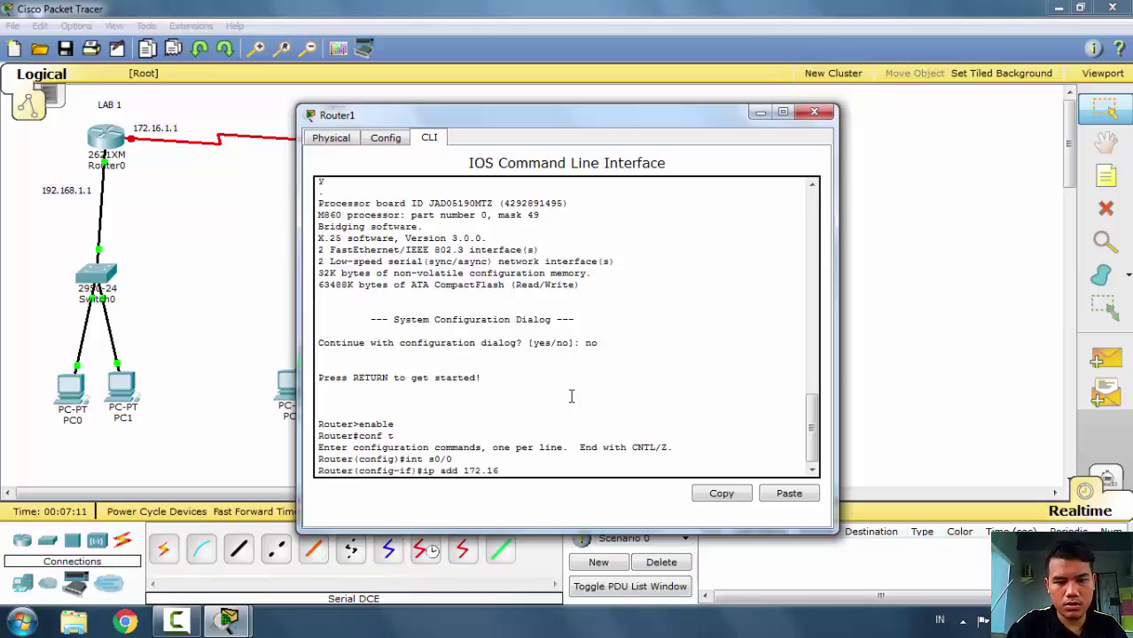
text(.1.2)
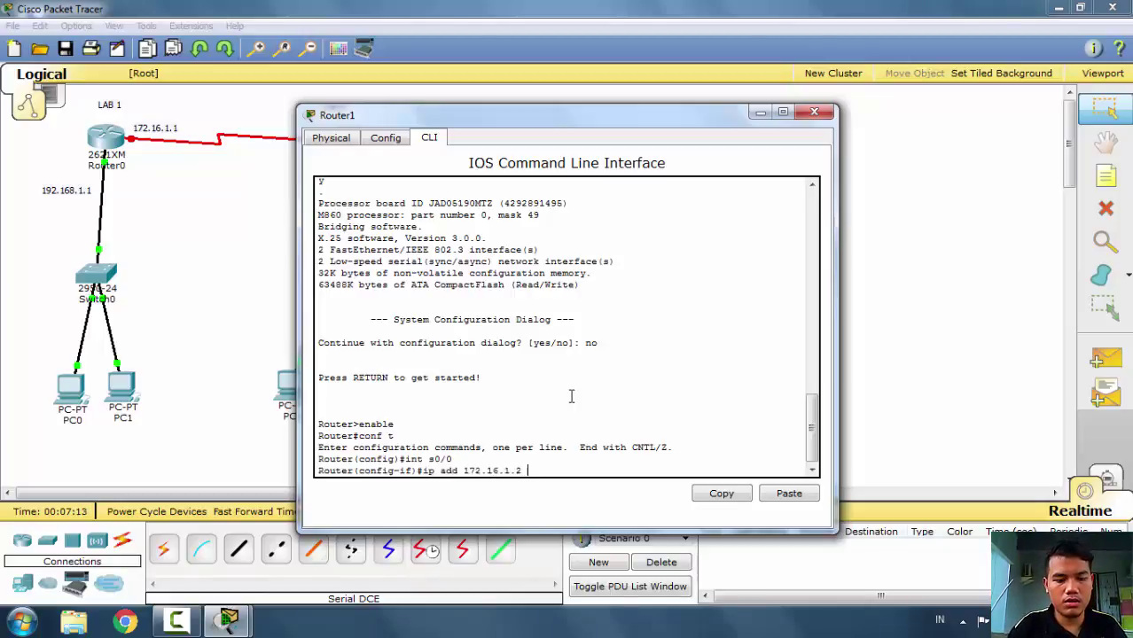
text( 2)
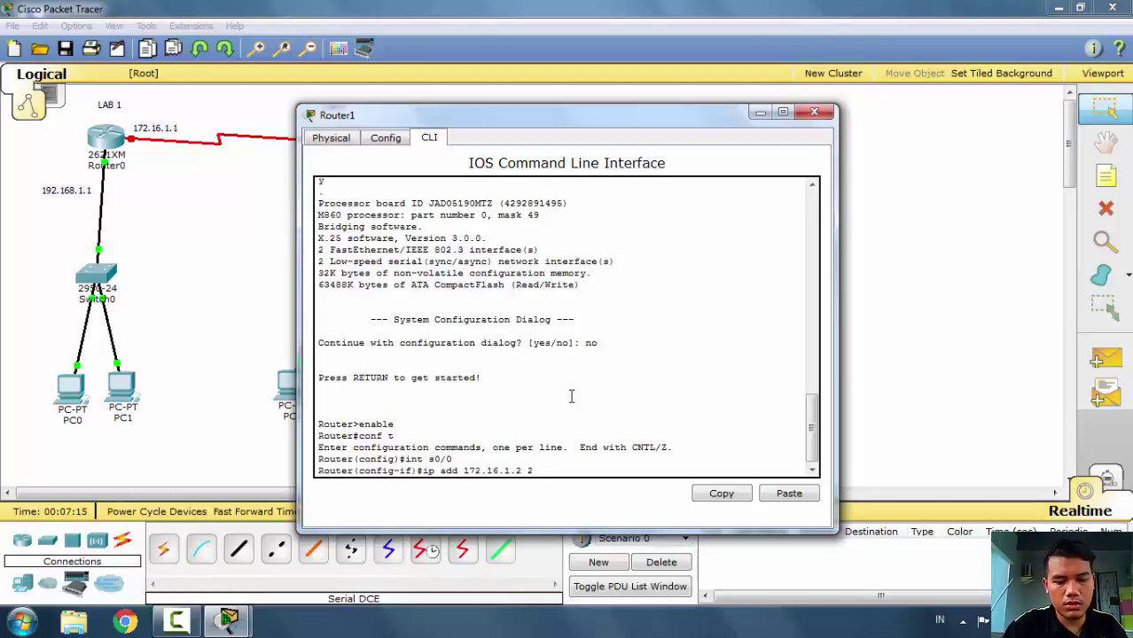
text(55.255)
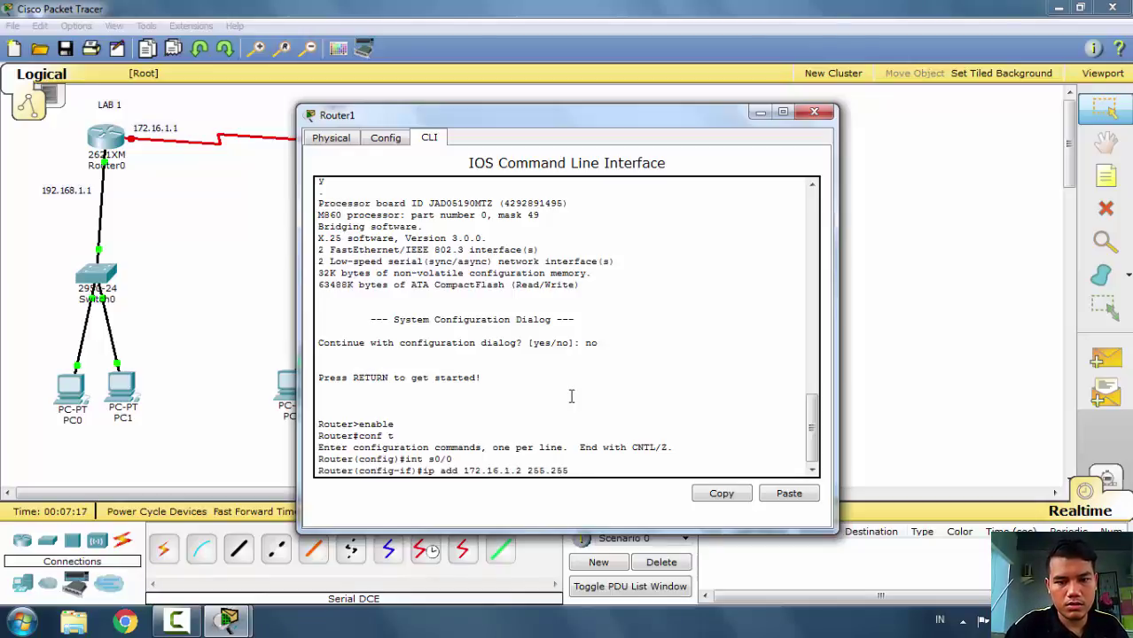
text(.255)
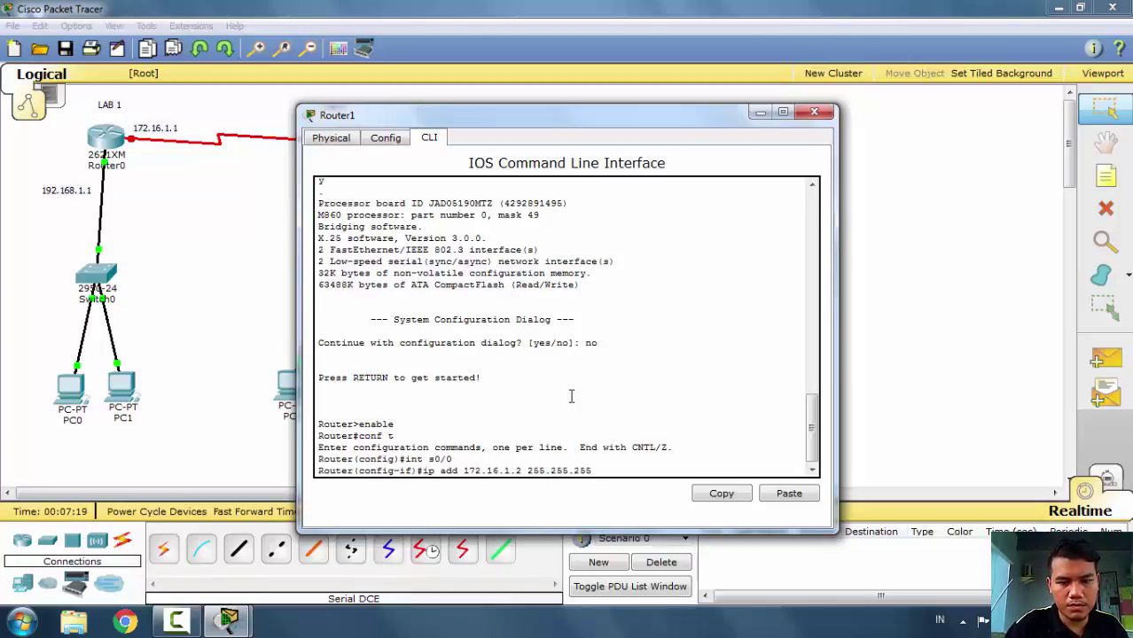
text(.252)
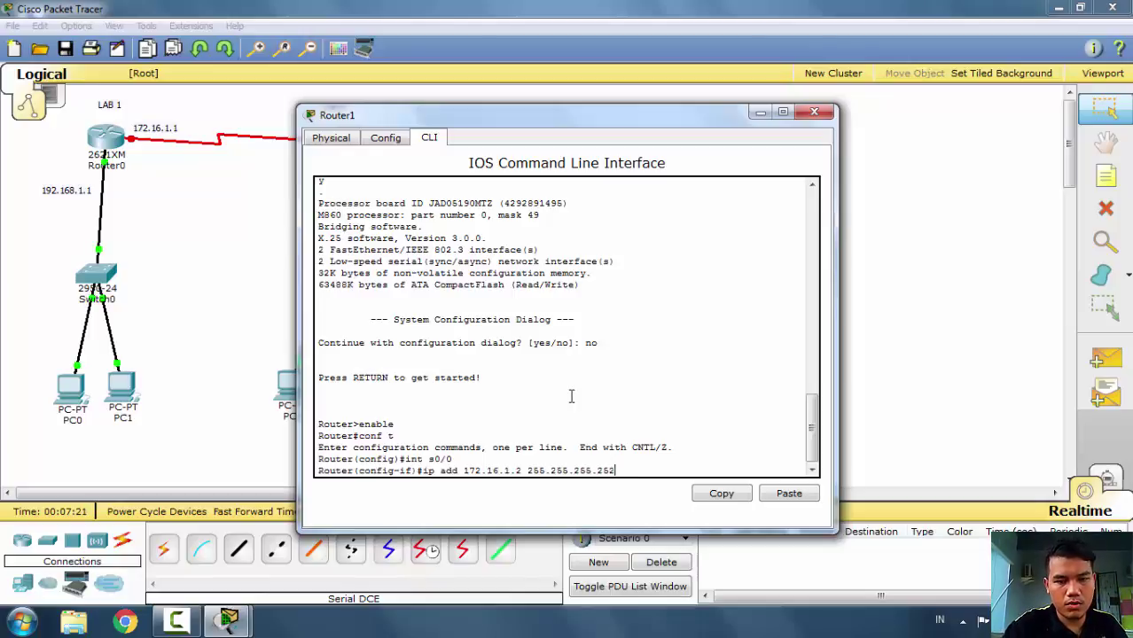
key(Return)
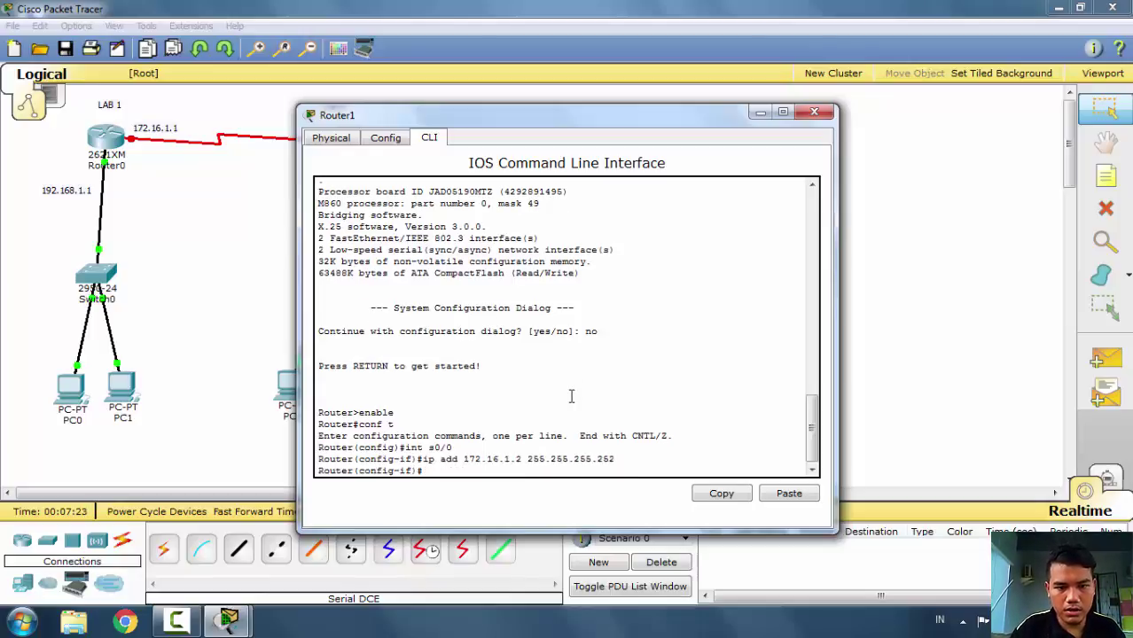
text(no shut)
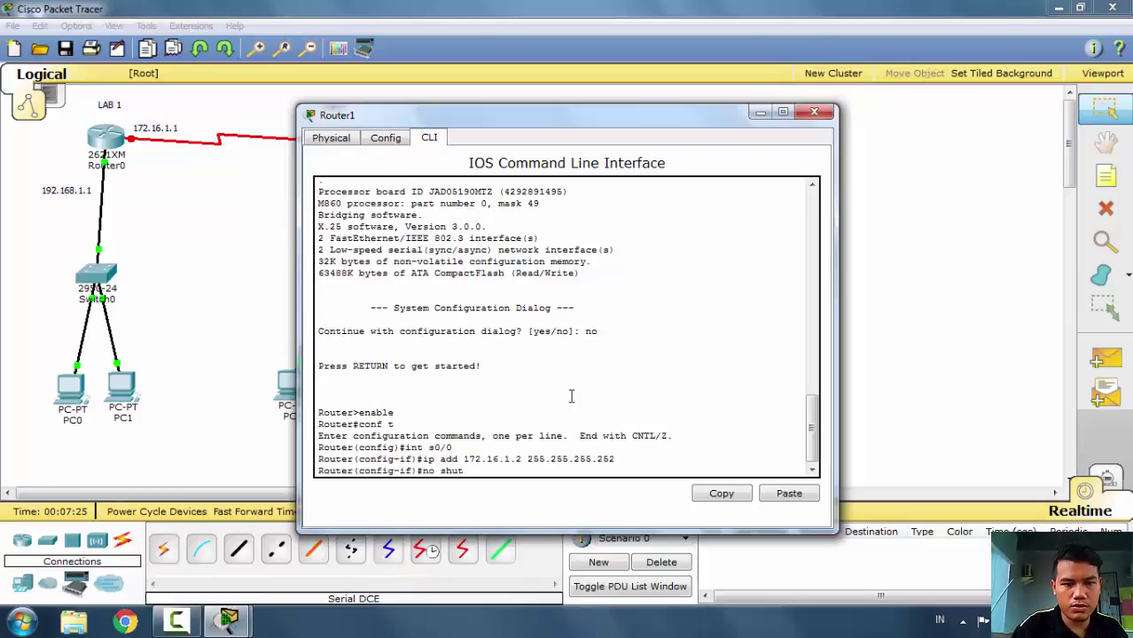
key(Return)
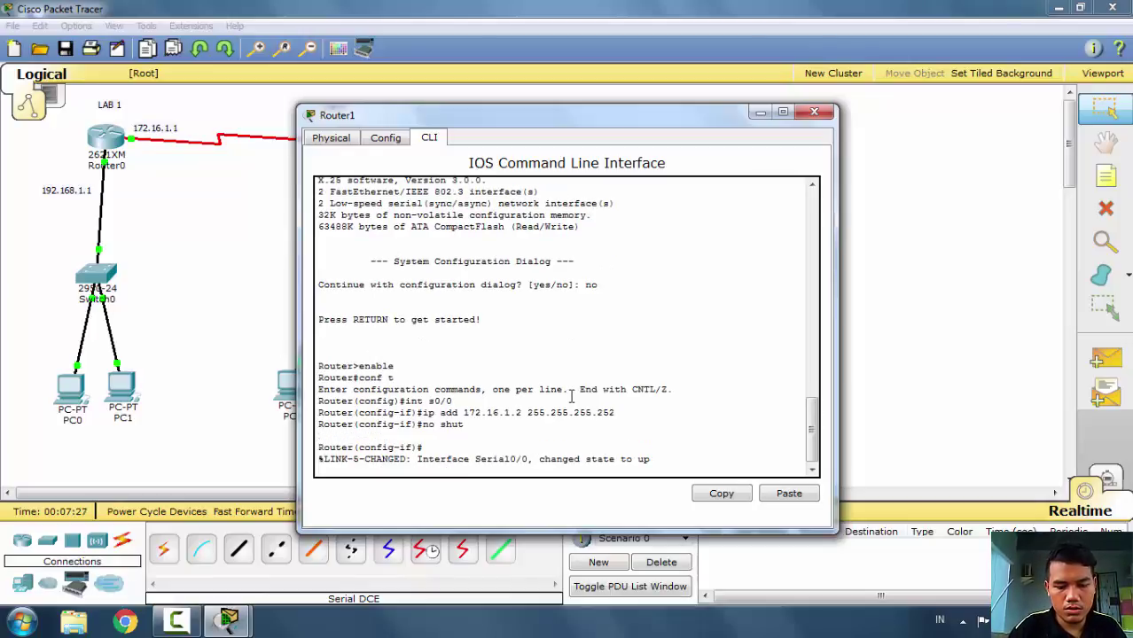
- Try to set a clock rate of 64000 on Router1's s0/0 interface, and exit interface configuration
text(clock rate)
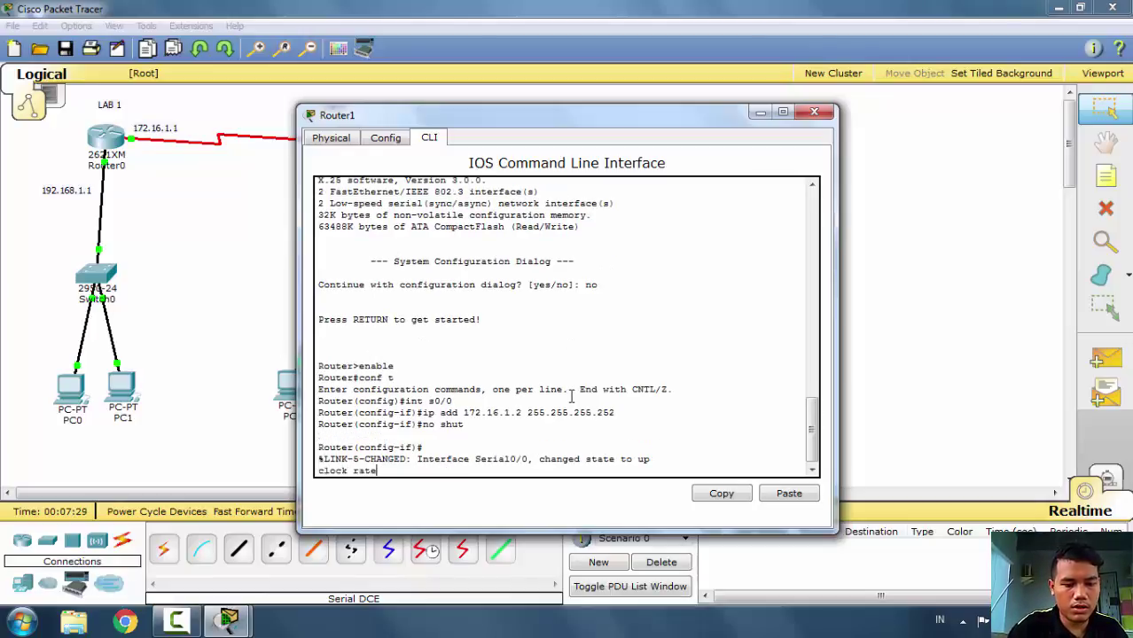
text( 6400)
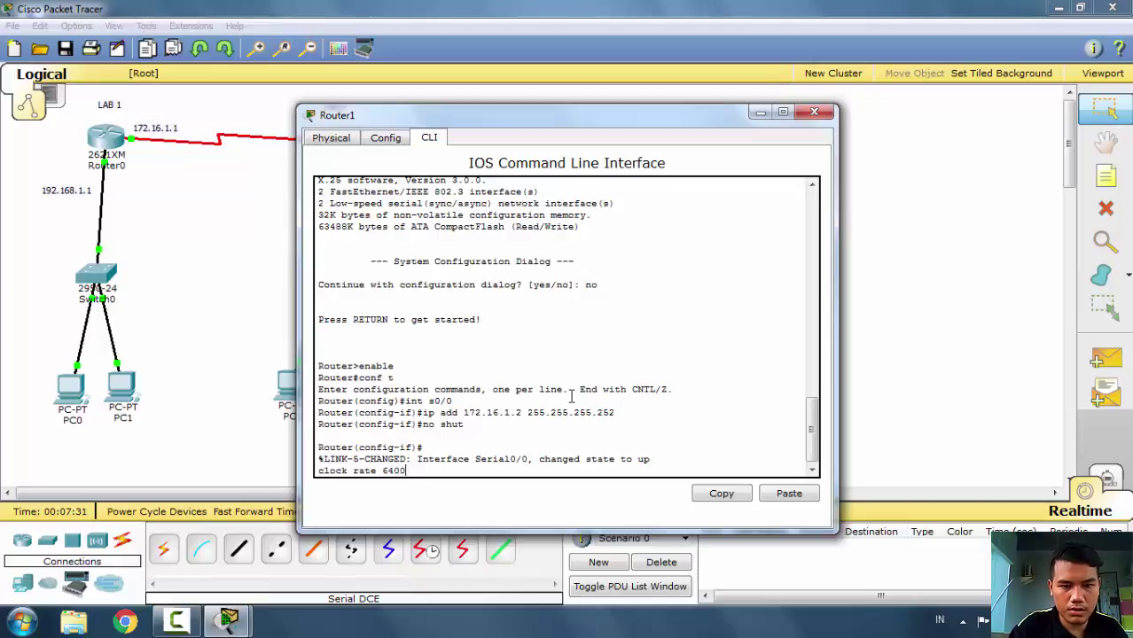
text(0)
key(Return)
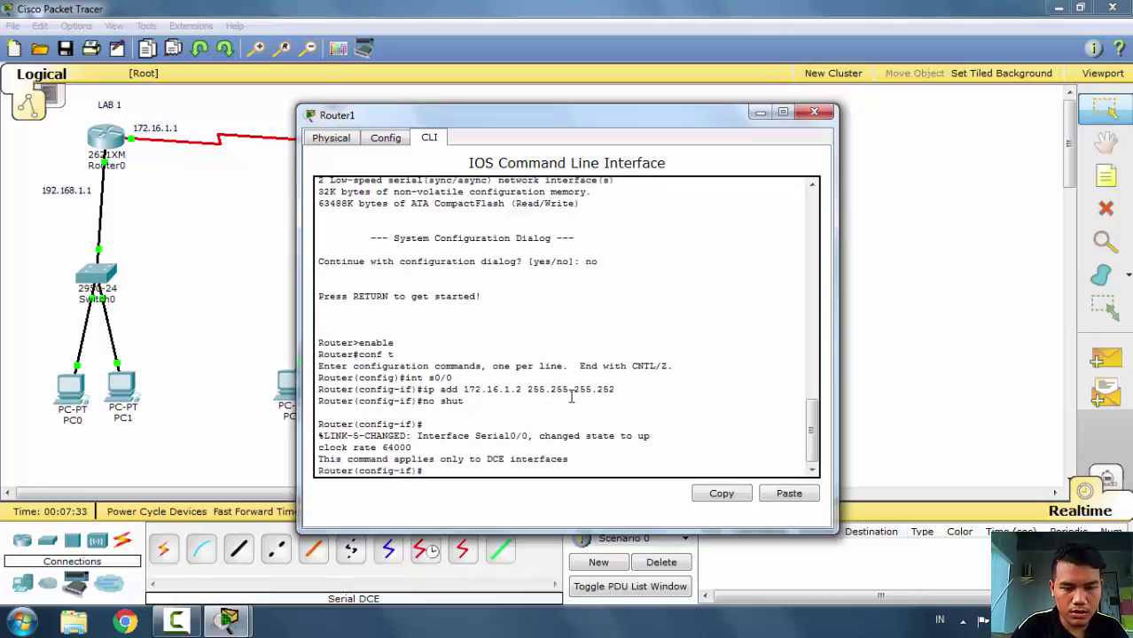
text(exit)
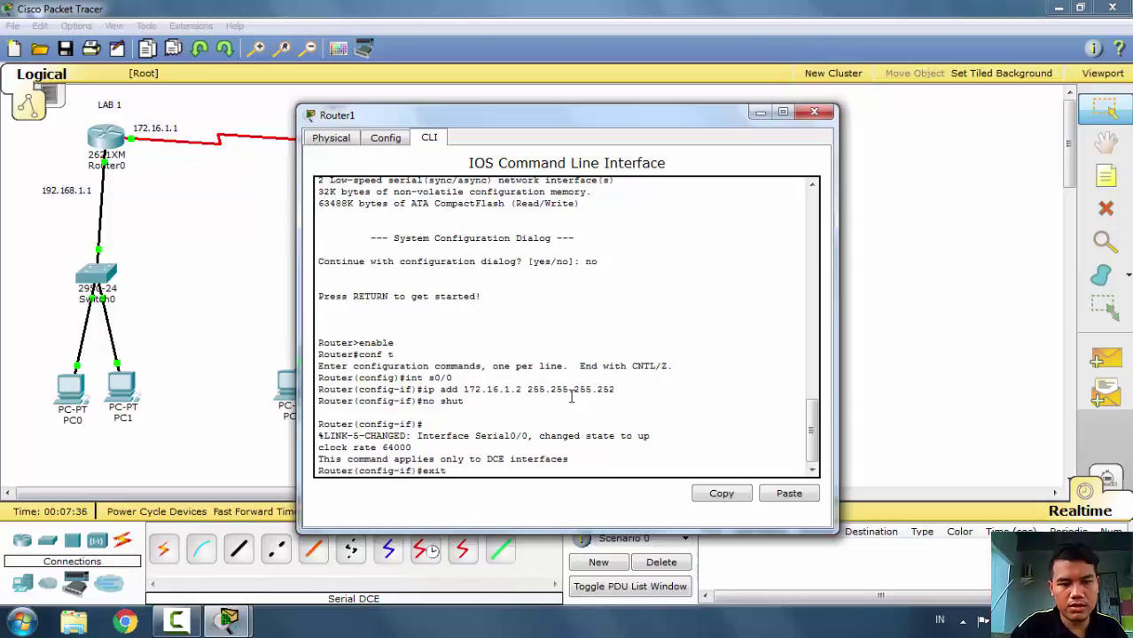
key(Return)
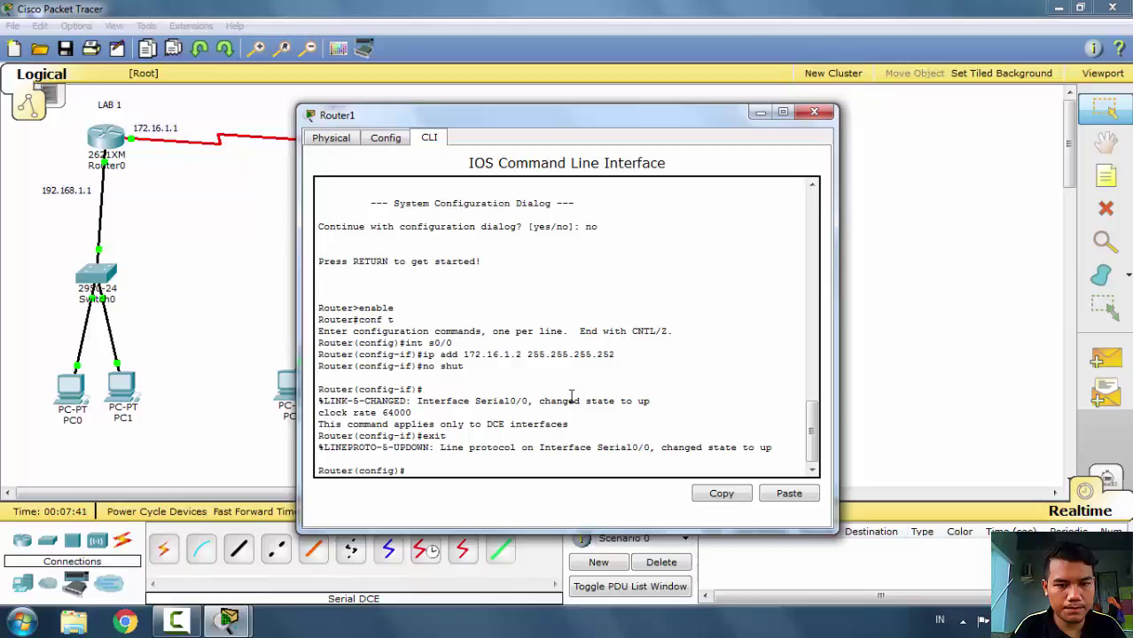
- Enter Router1's f0/0 interface configuration and assign it IP address 192.168.2.1 with mask 255.255.255.0
text(int f)
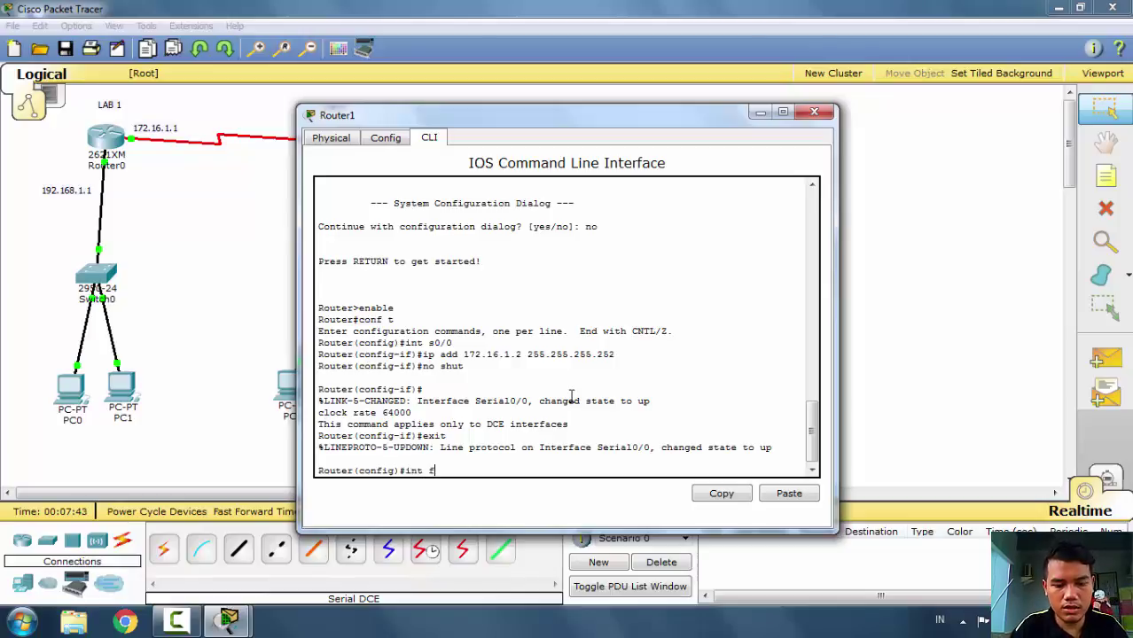
text(0/0)
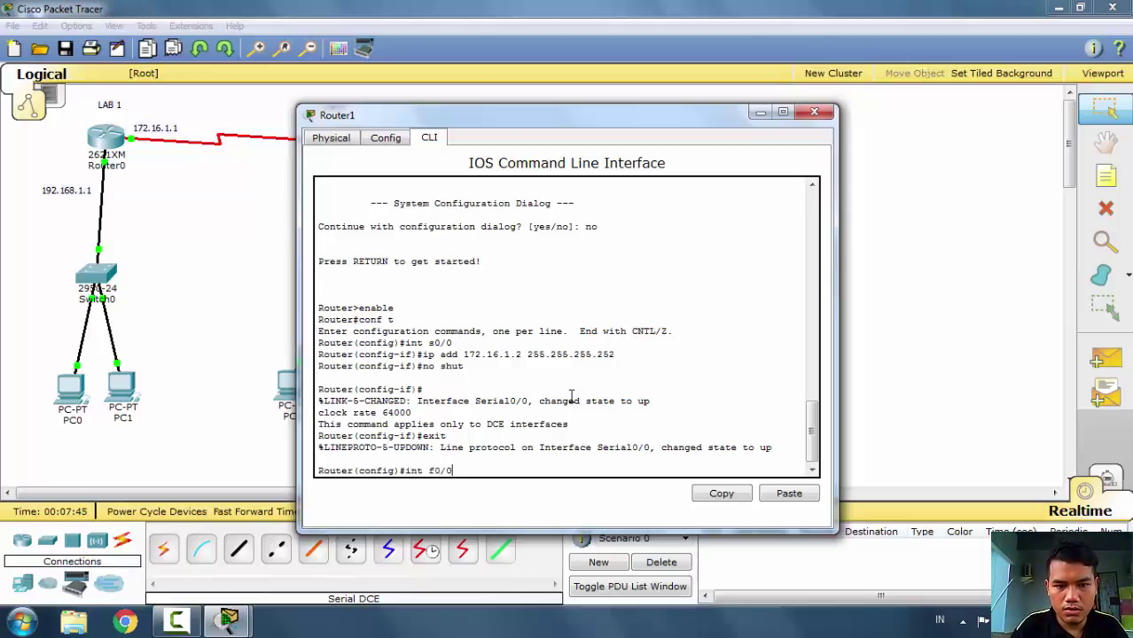
key(Return)
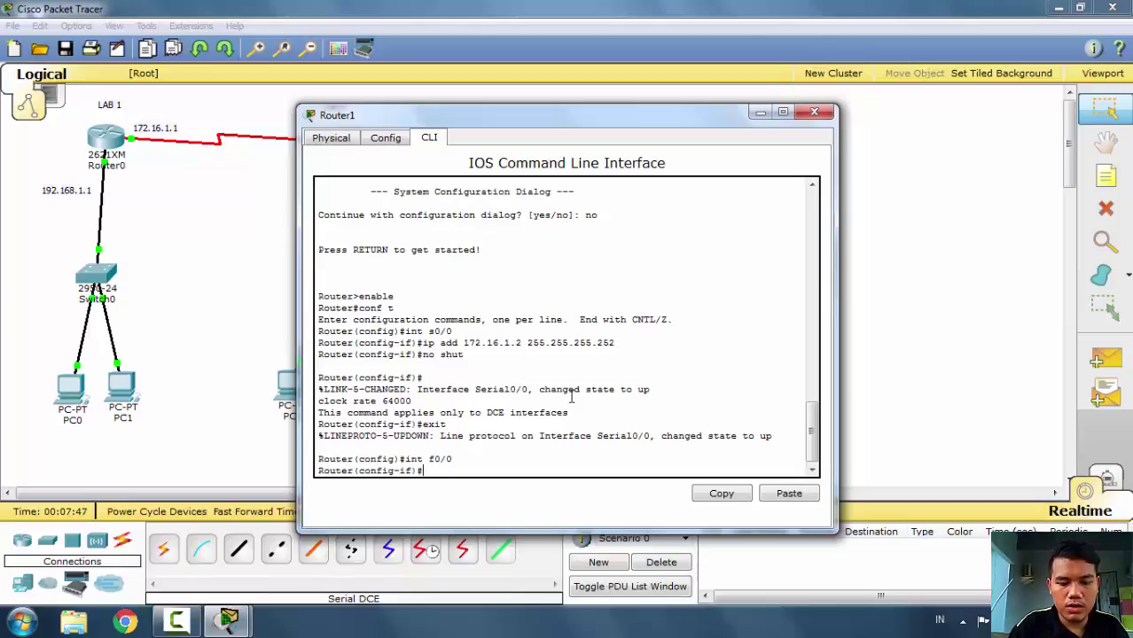
text(ip add)
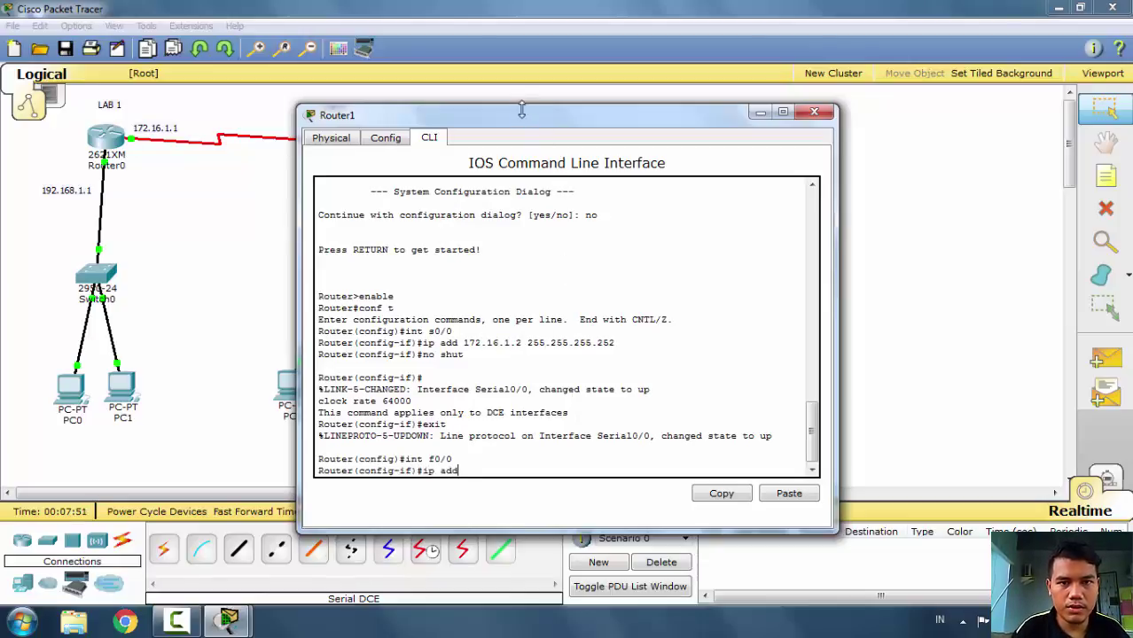
drag(525, 120, 634, 115)
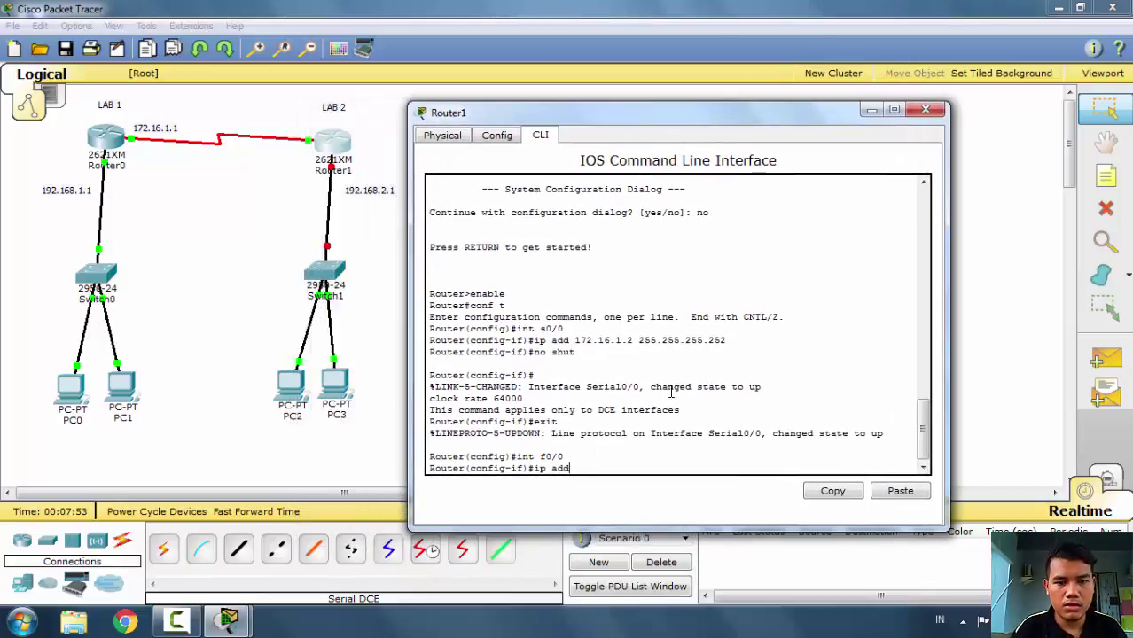
text(192)
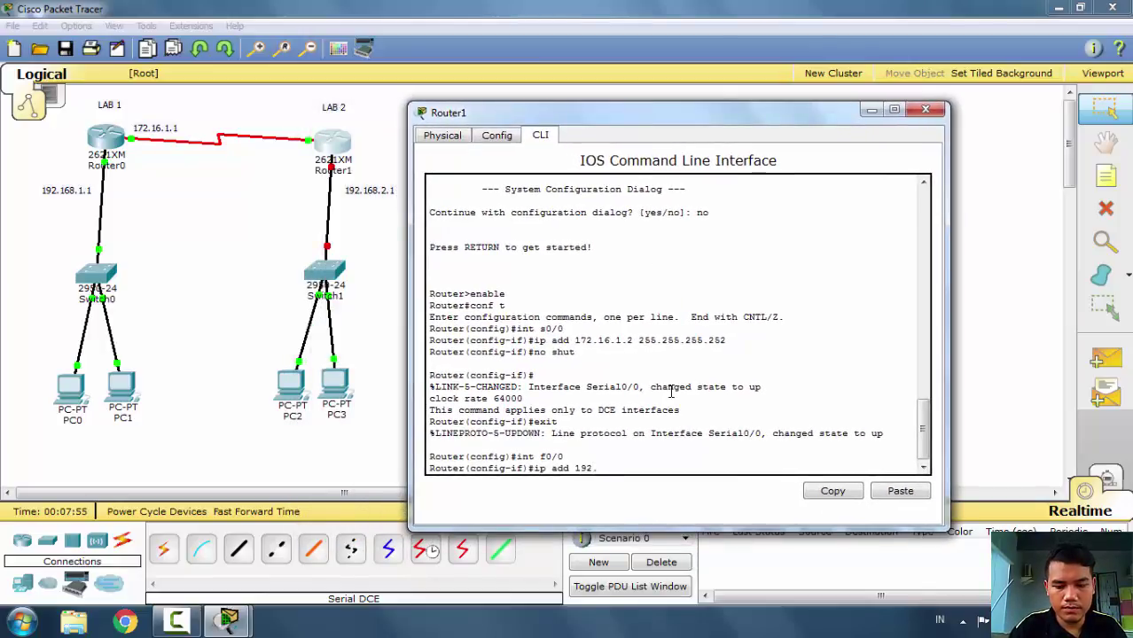
text(.168.2.1)
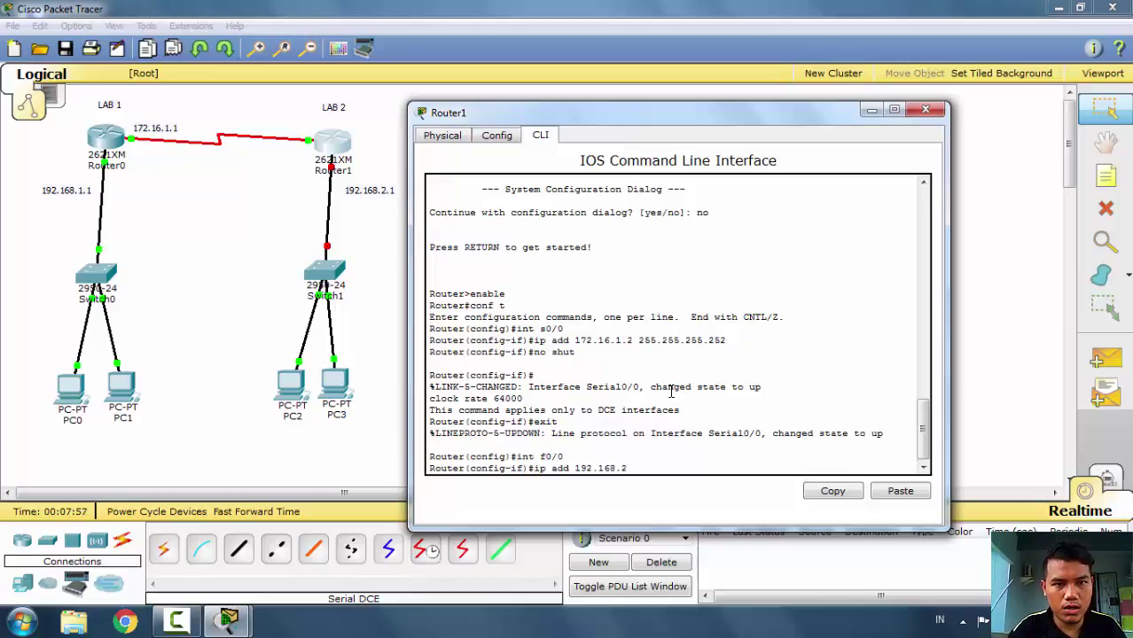
text( 255.25)
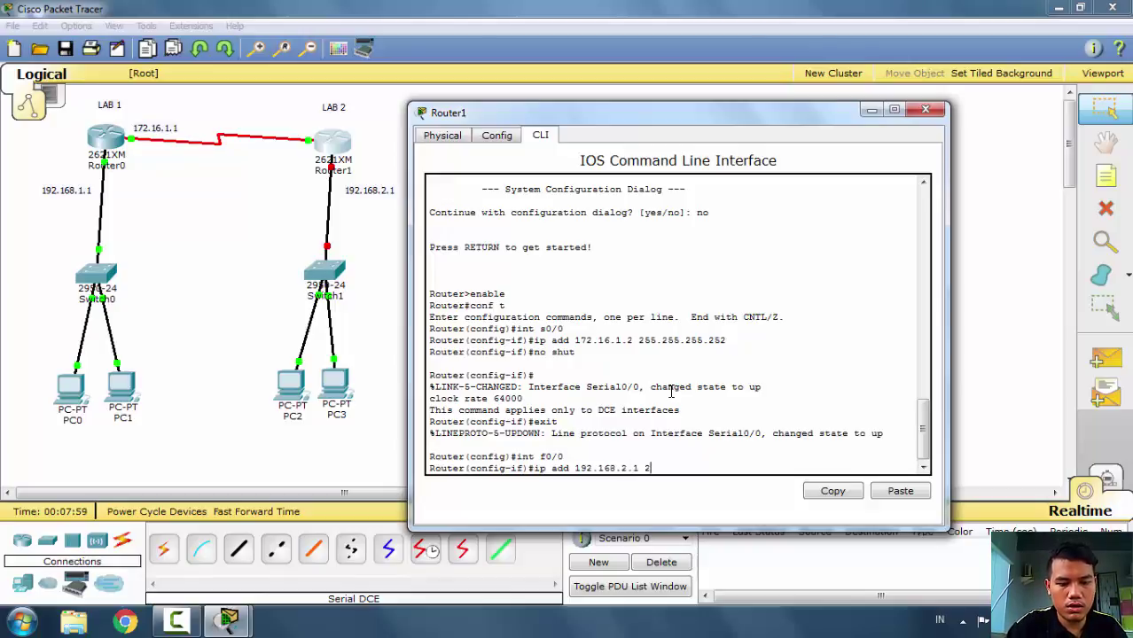
text(5.26)
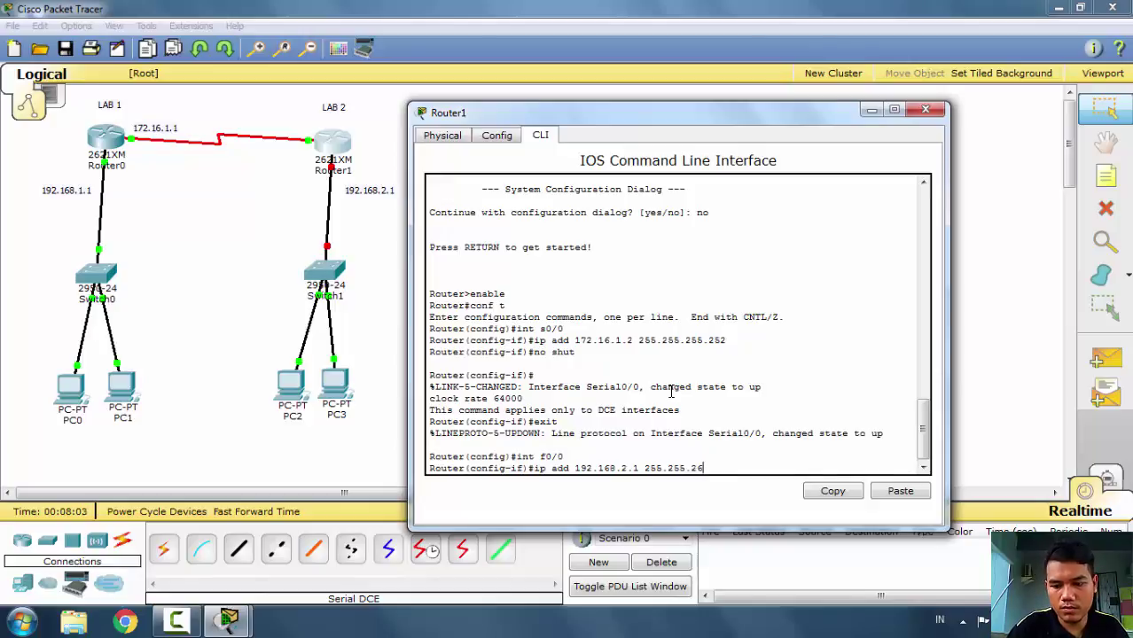
key(BackSpace)
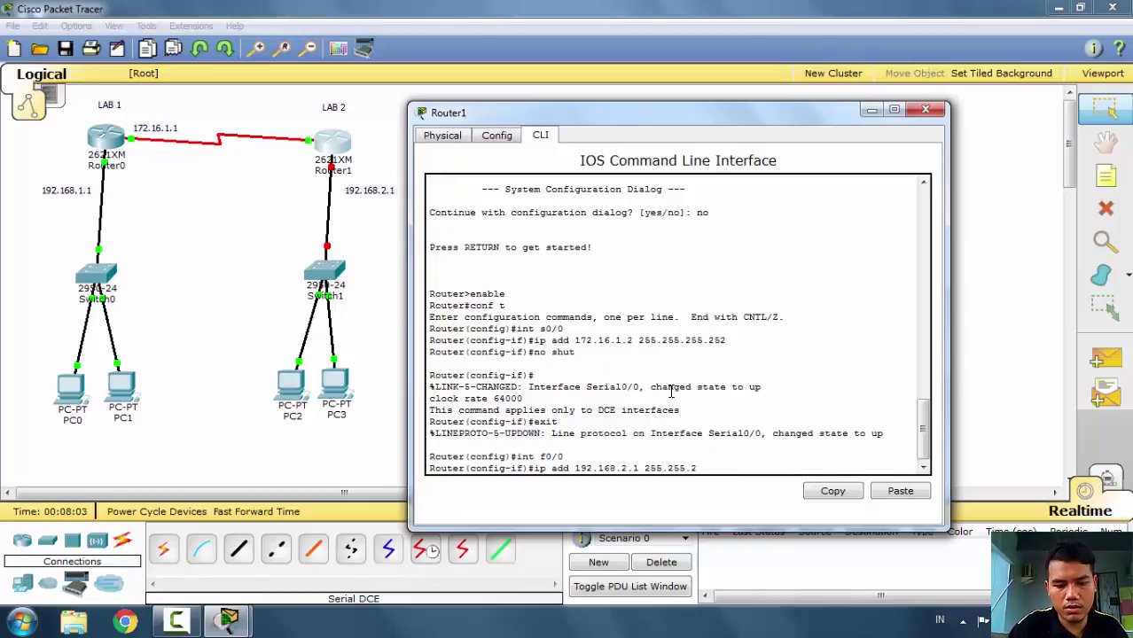
text(55.0)
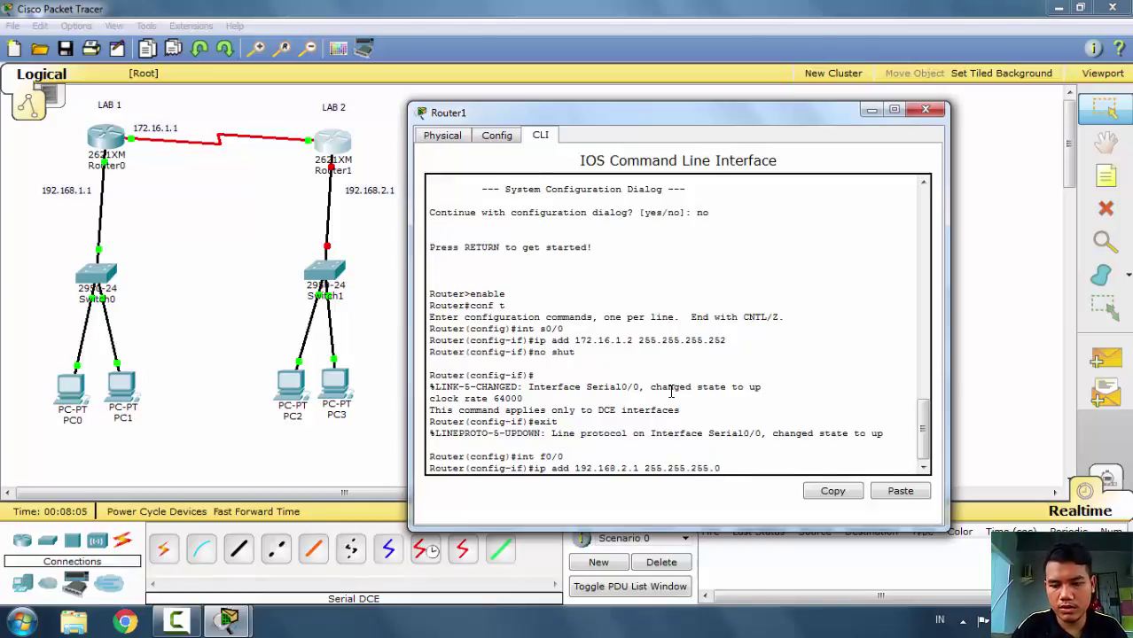
key(Return)
- Enable Router1's f0/0 interface with no shut, exit interface configuration and close the router window
text(no shut)
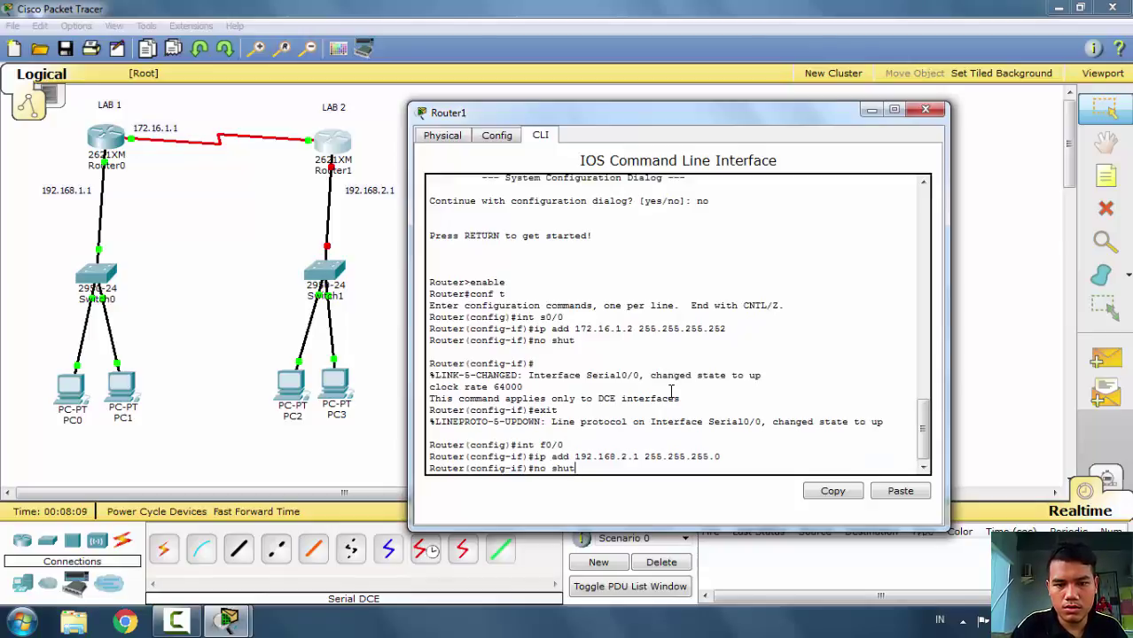
key(Return)
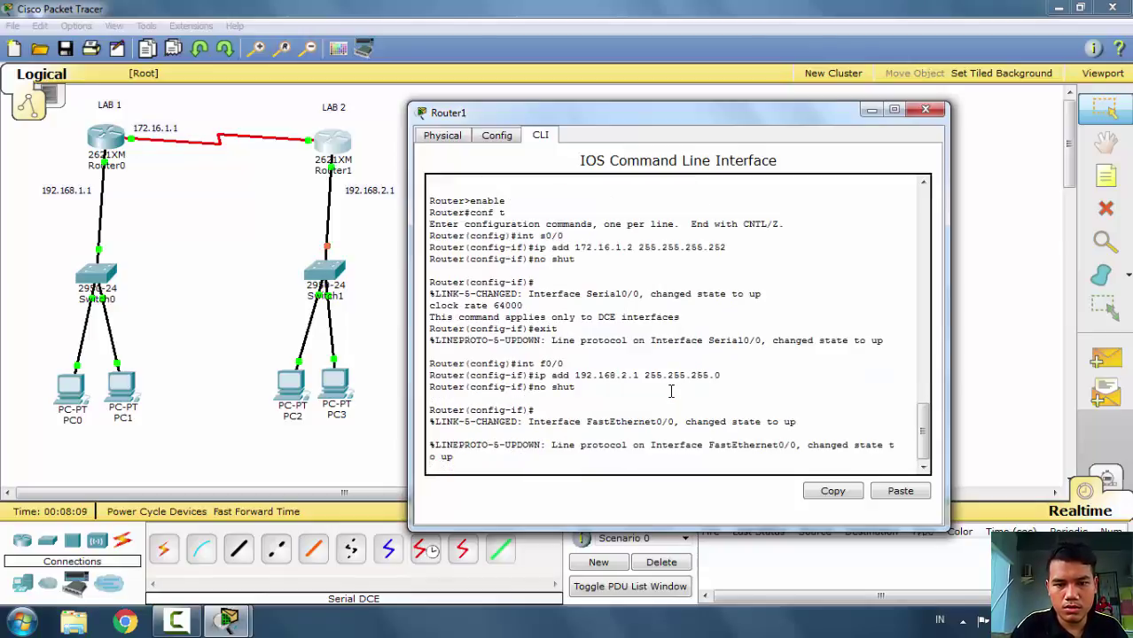
text(ex)
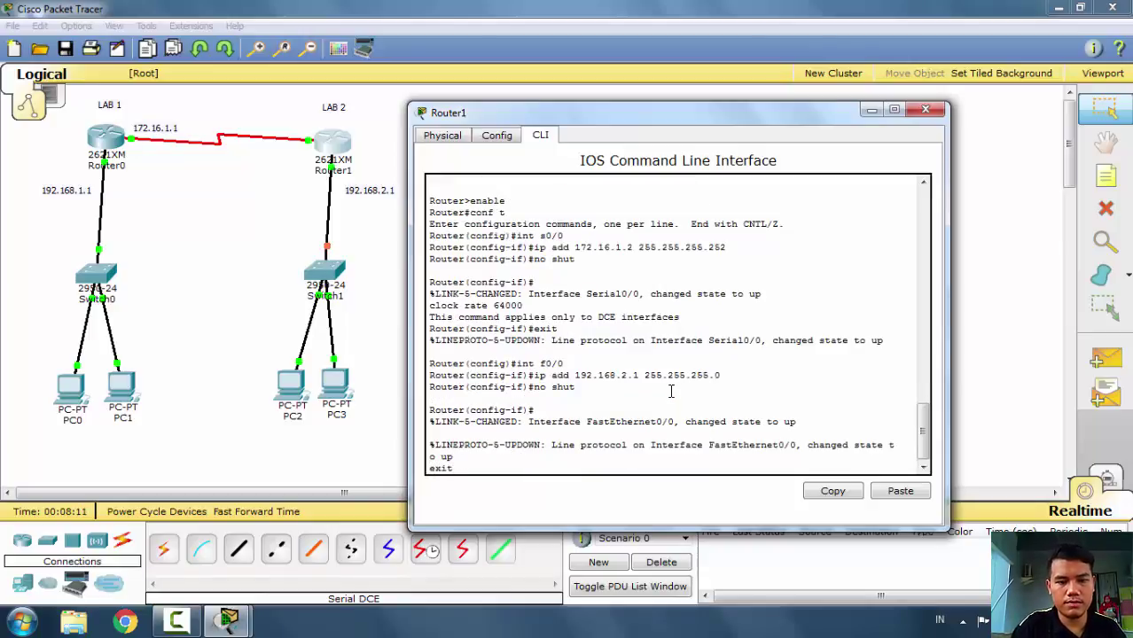
text(it)
key(Return)
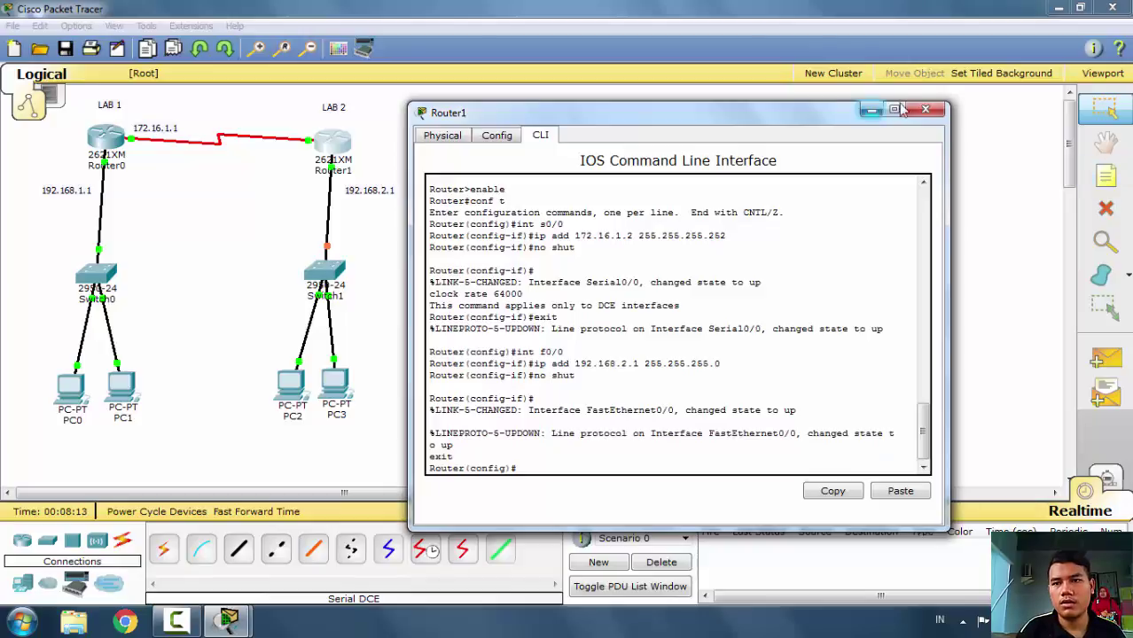
click(927, 110)
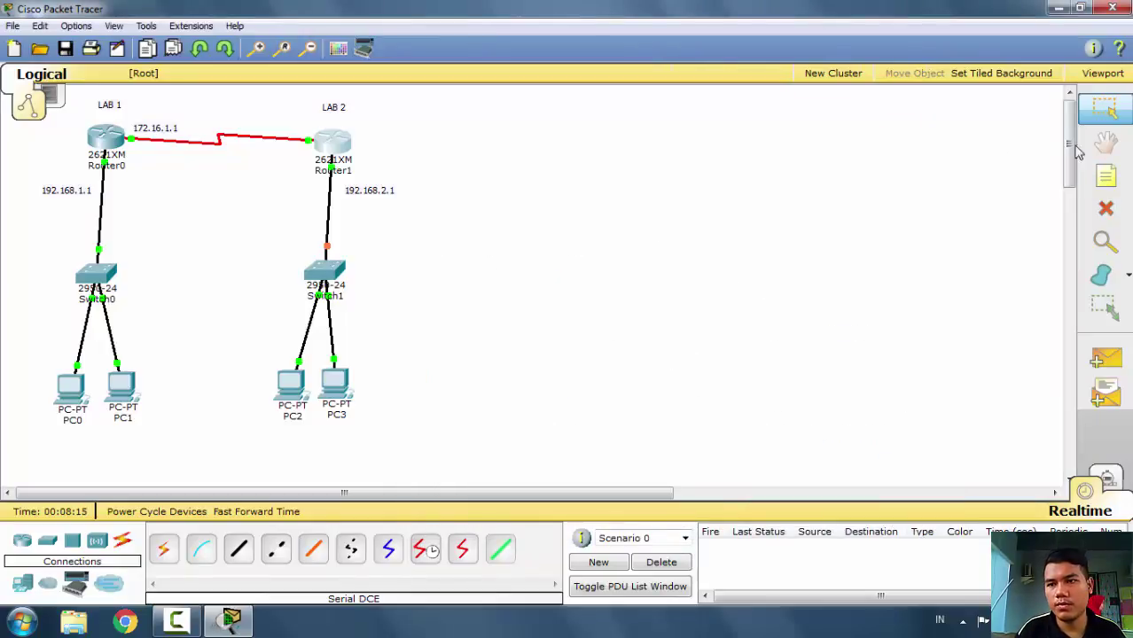
- Label Router1's end of the serial link 172.16.1.2 and nudge the note just above the cable
click(1106, 177)
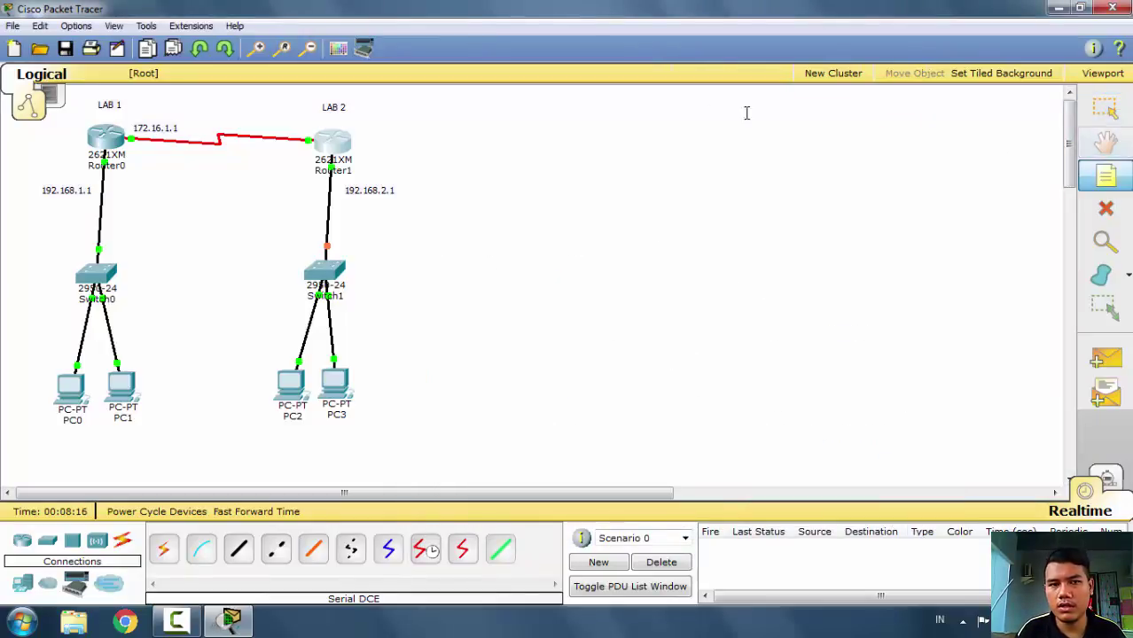
click(260, 127)
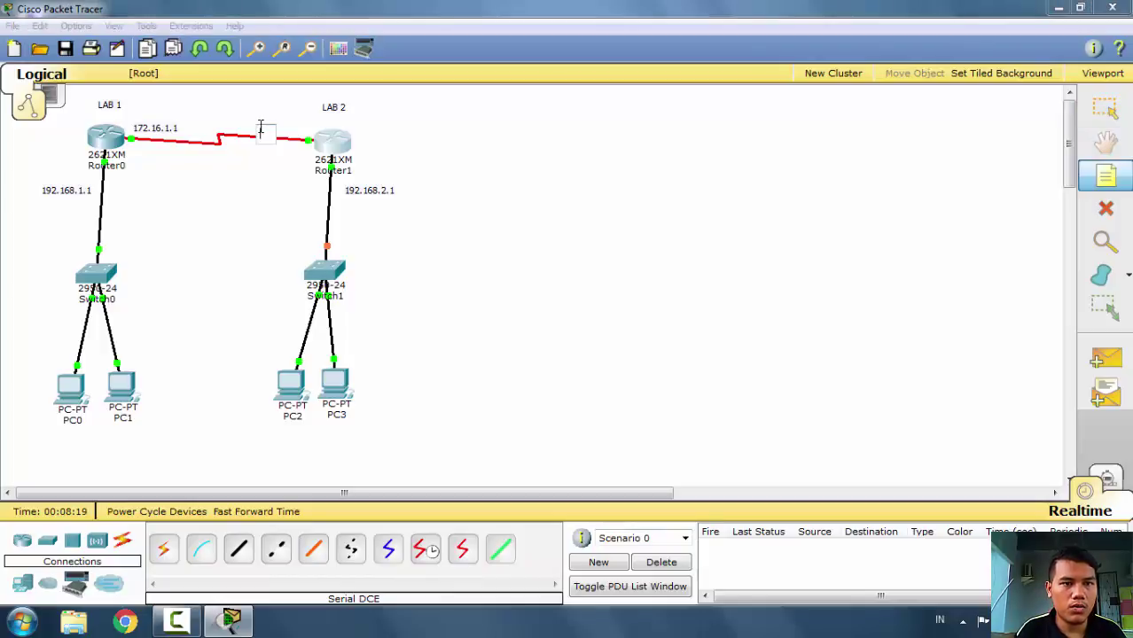
text(172.)
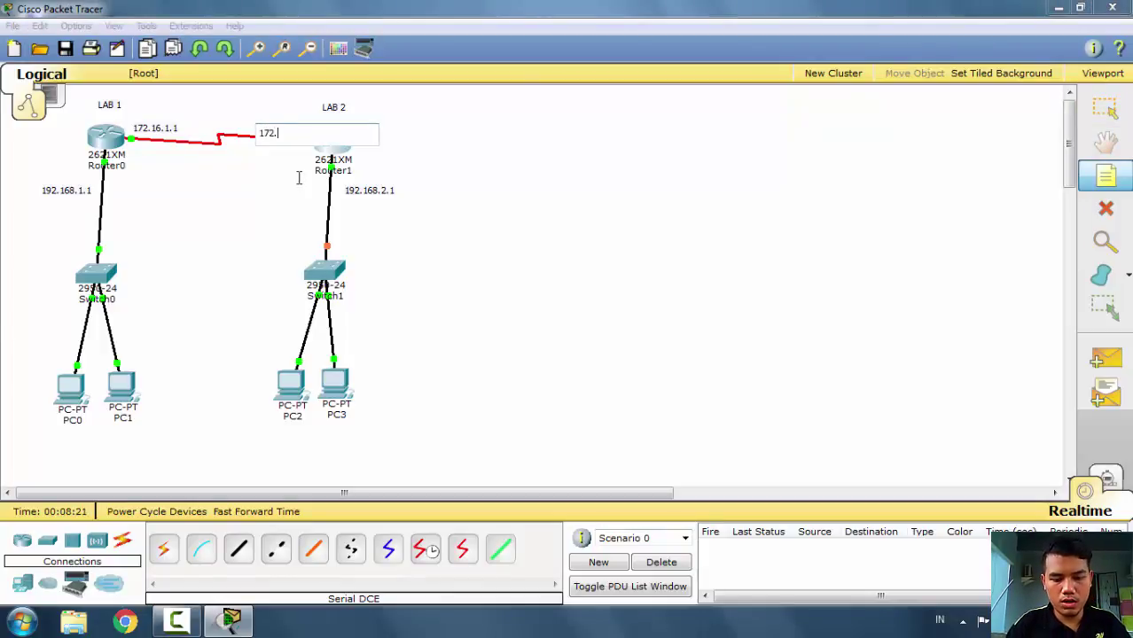
text(16.1.2)
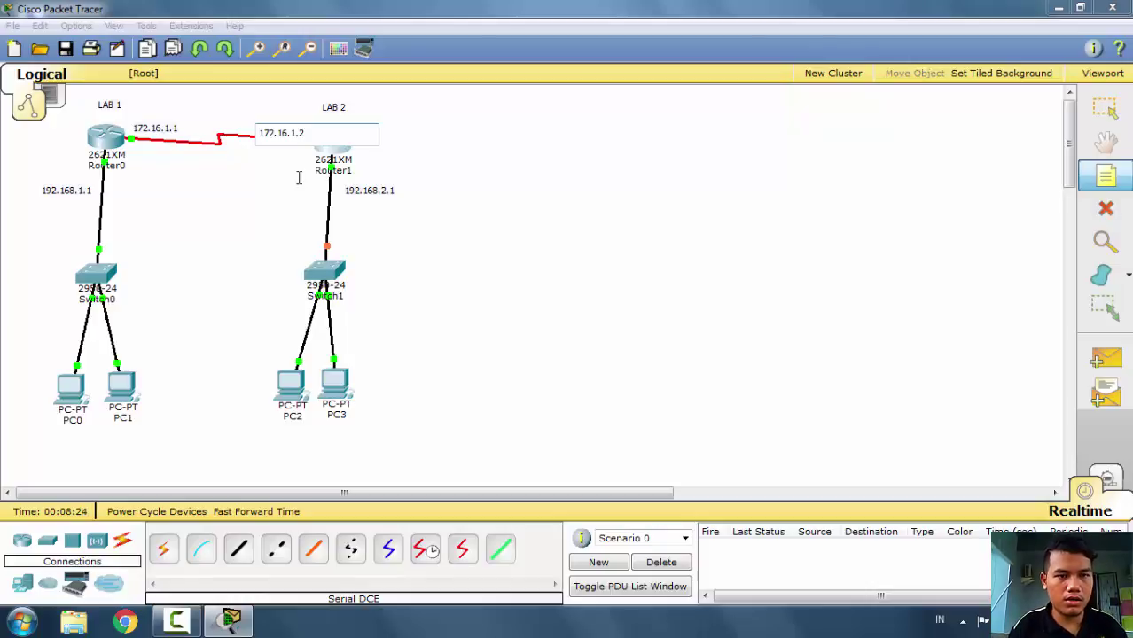
click(557, 197)
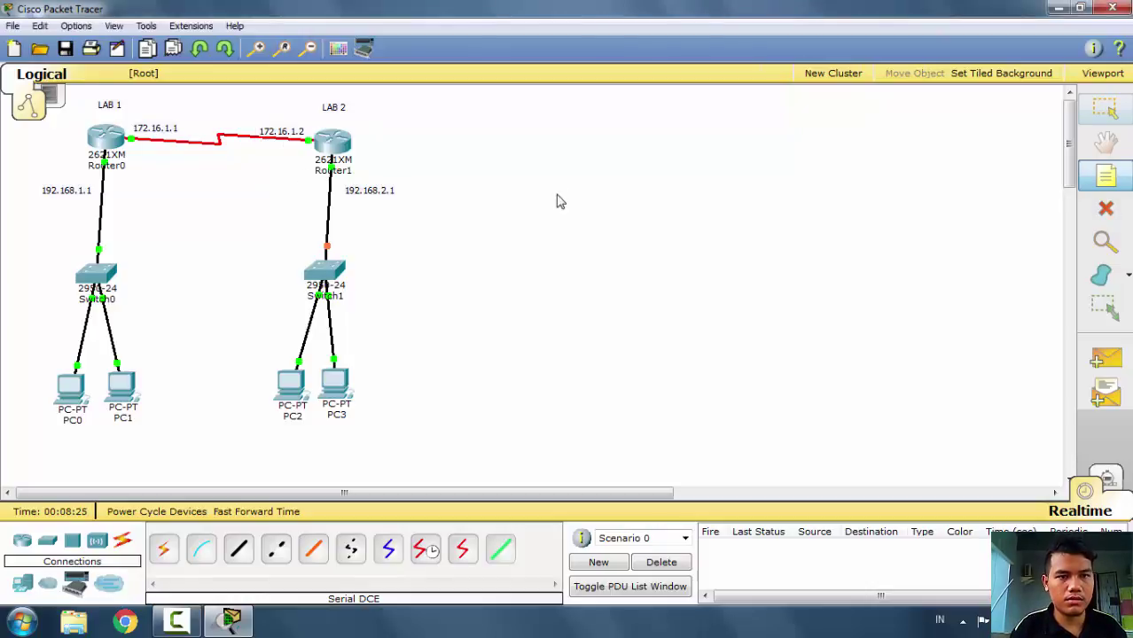
key(Escape)
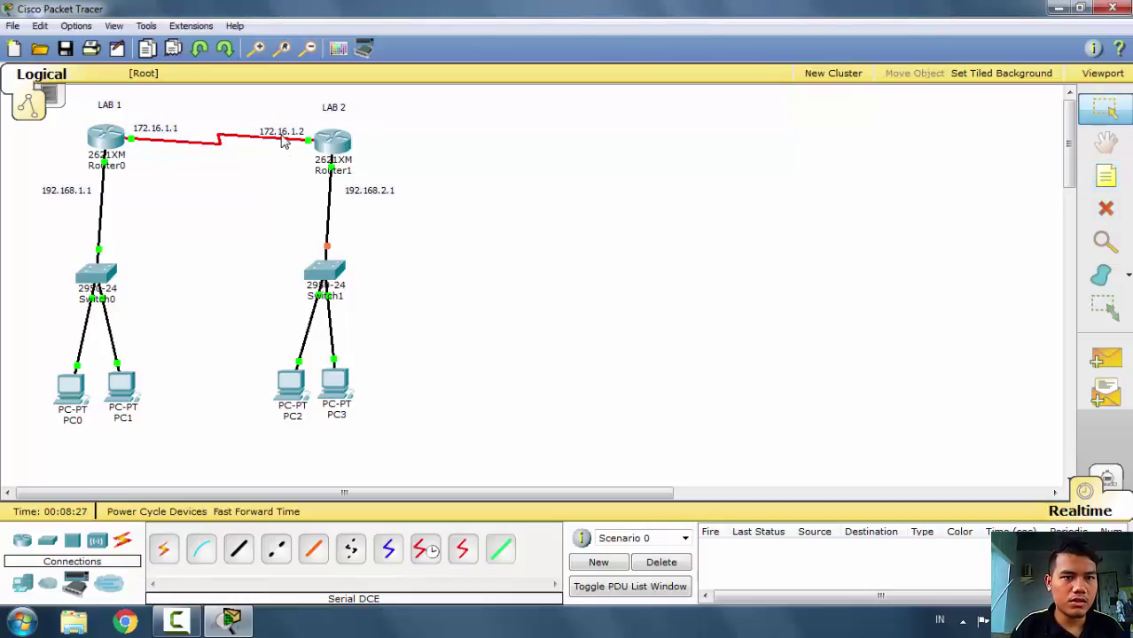
drag(281, 137, 284, 135)
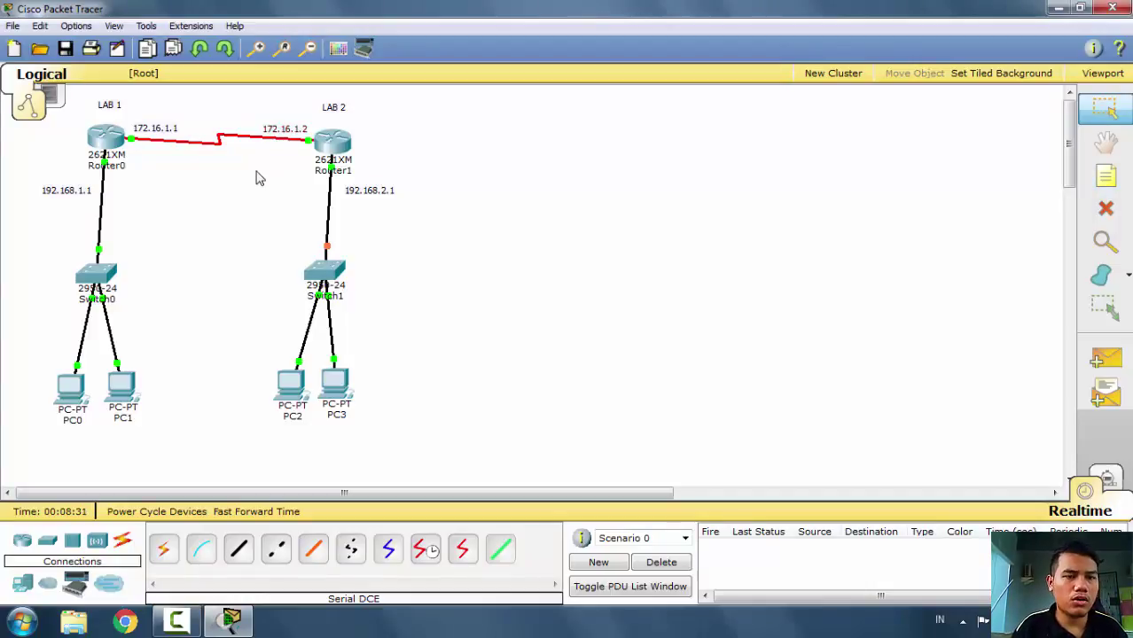
- Open Router0's CLI, return to privileged mode and enter global configuration with conf t
click(112, 142)
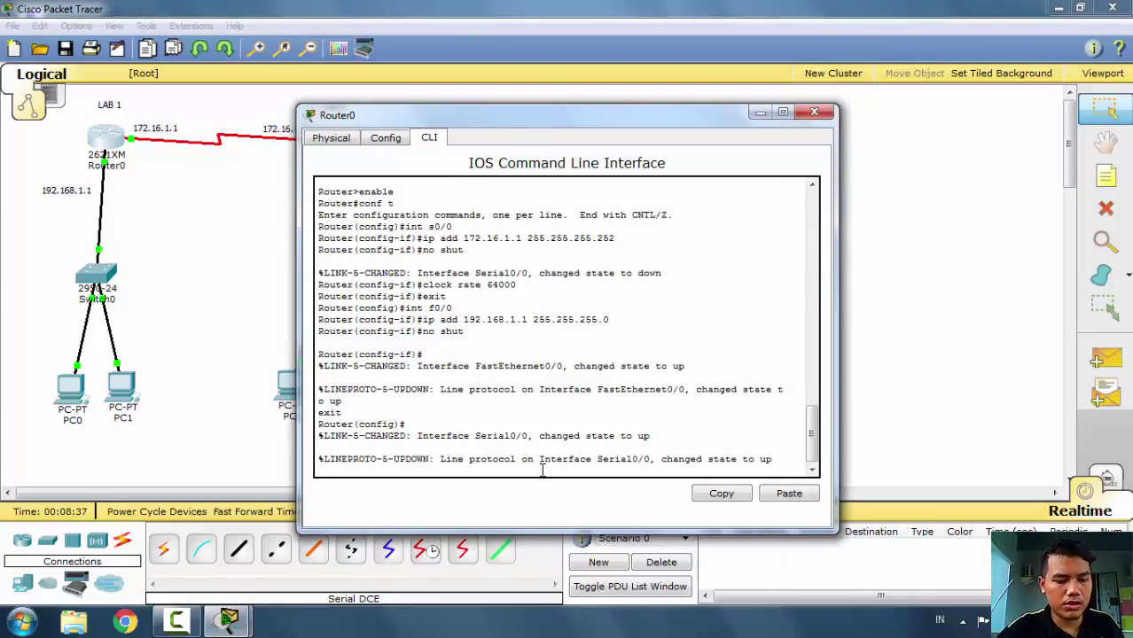
key(ctrl+z)
key(ctrl+z)
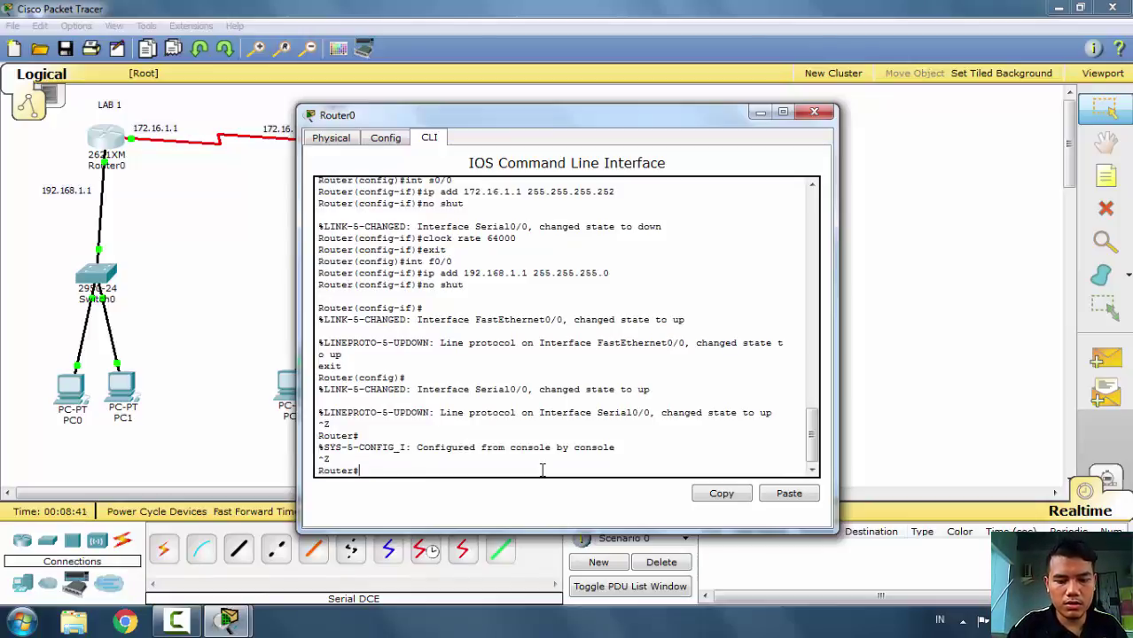
text(conf)
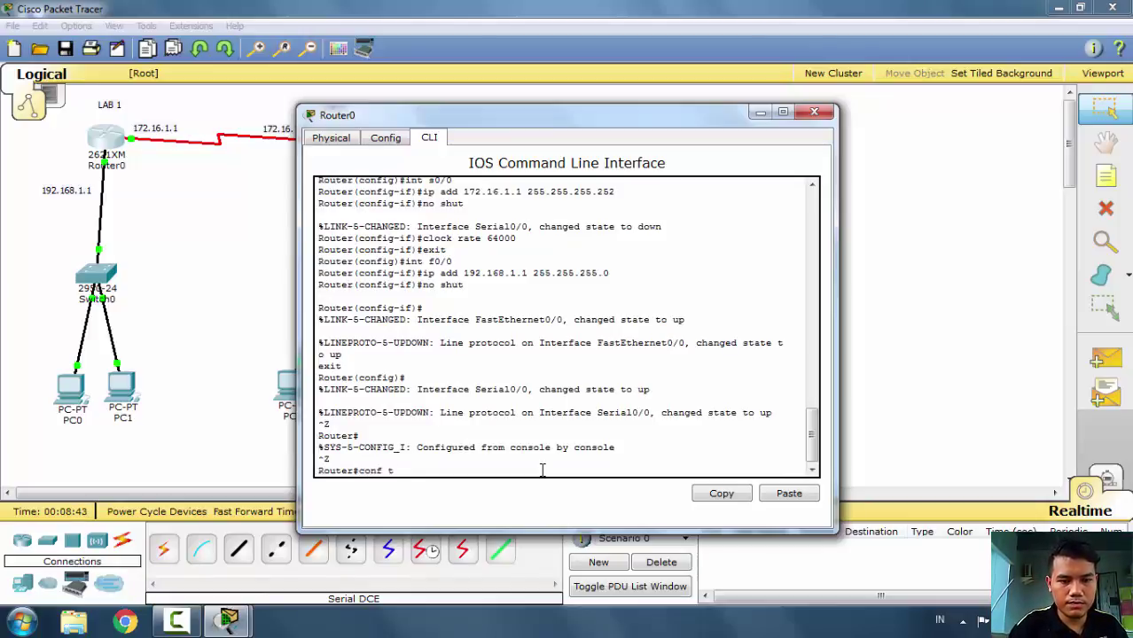
text( t)
key(Return)
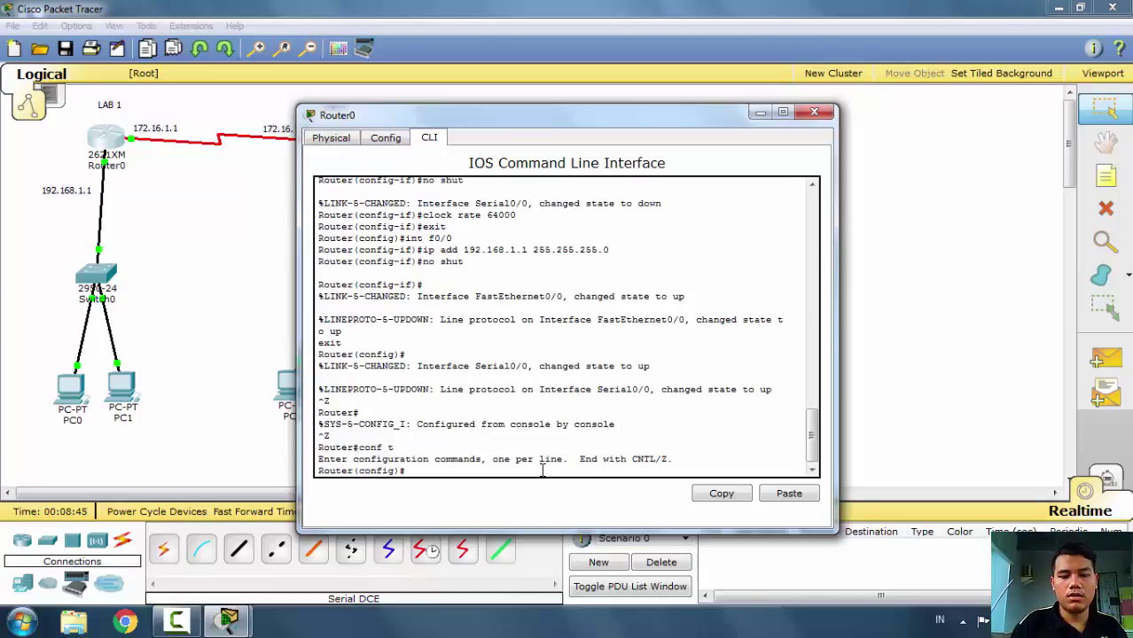
- Add a static route on Router0 to network 192.168.2.0 with mask 255.255.255.0 via next hop 172.16.1.2
text(ip ro)
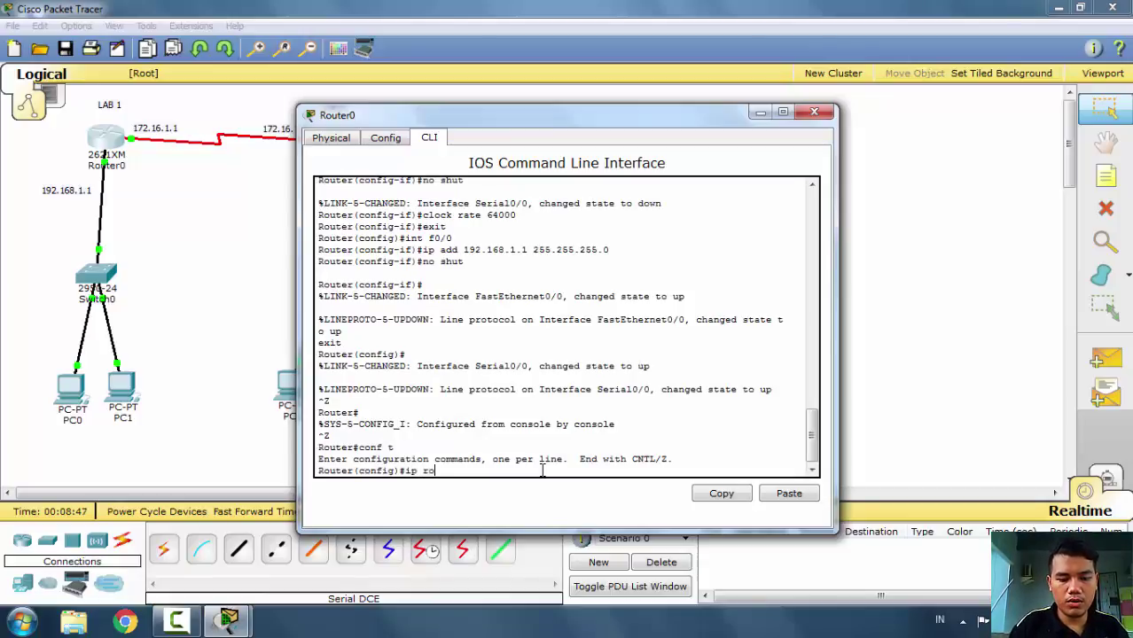
text(ute)
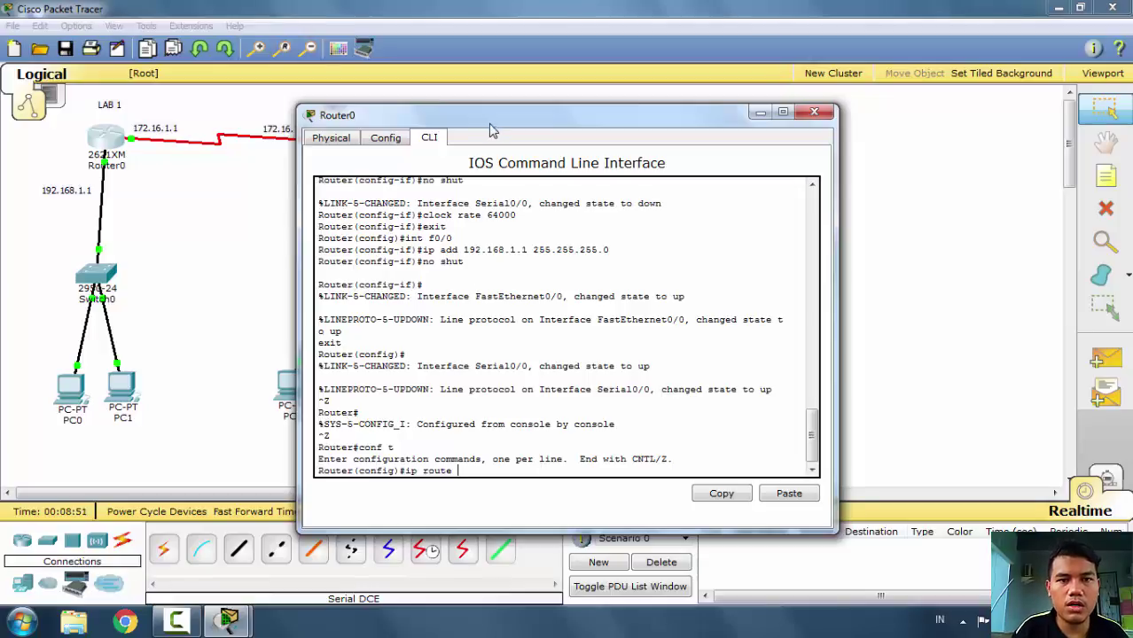
drag(508, 125, 646, 124)
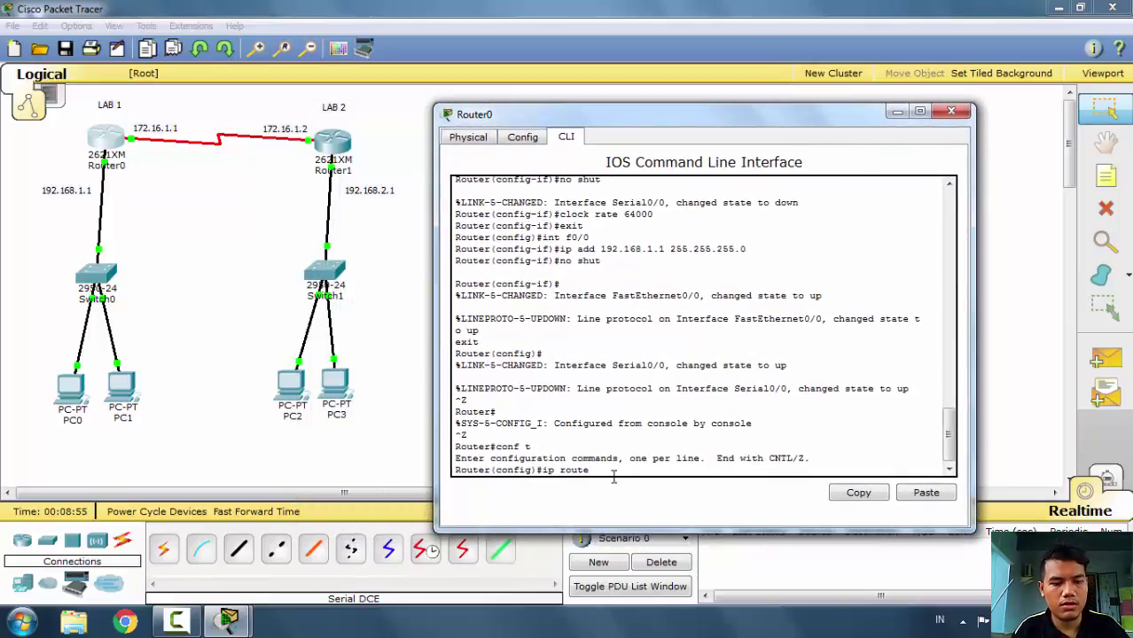
text(192.)
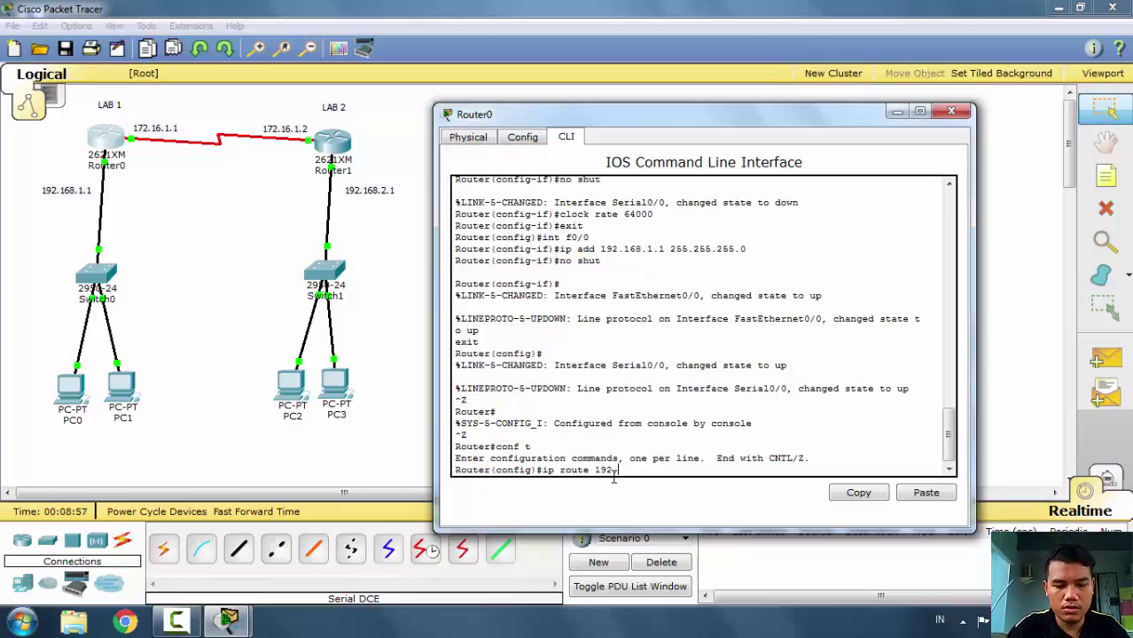
text(168)
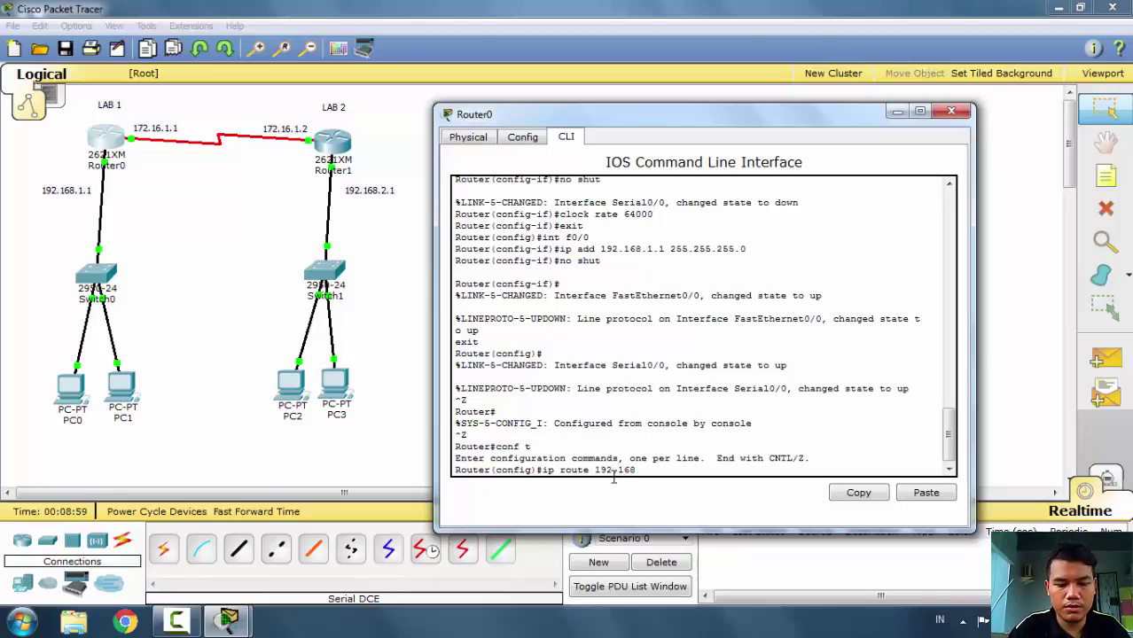
text(.2.0)
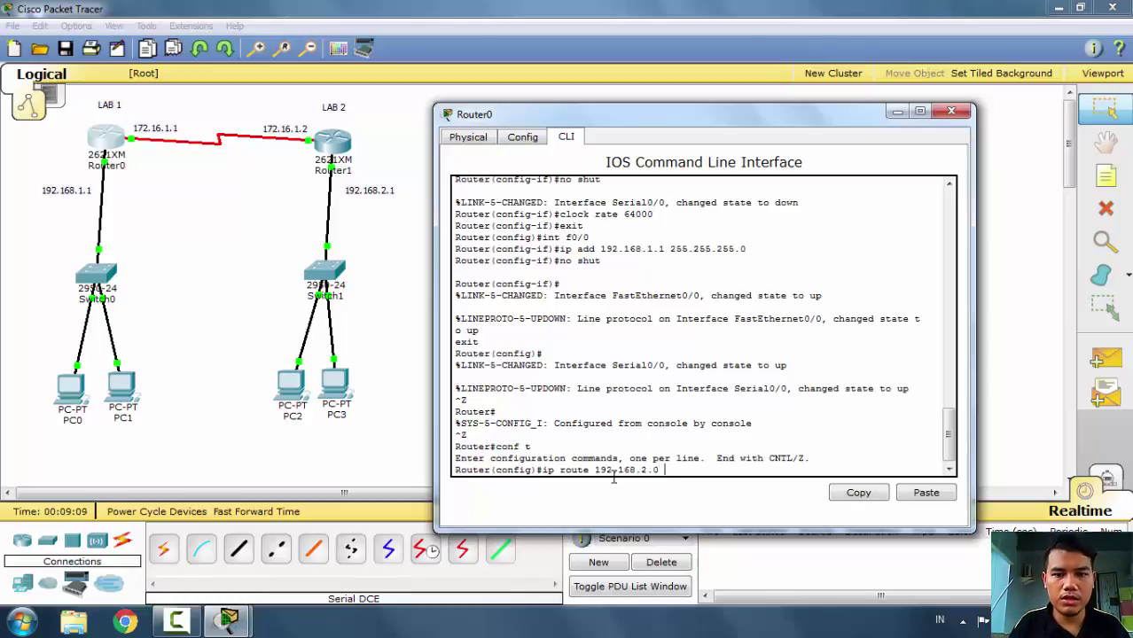
text(255)
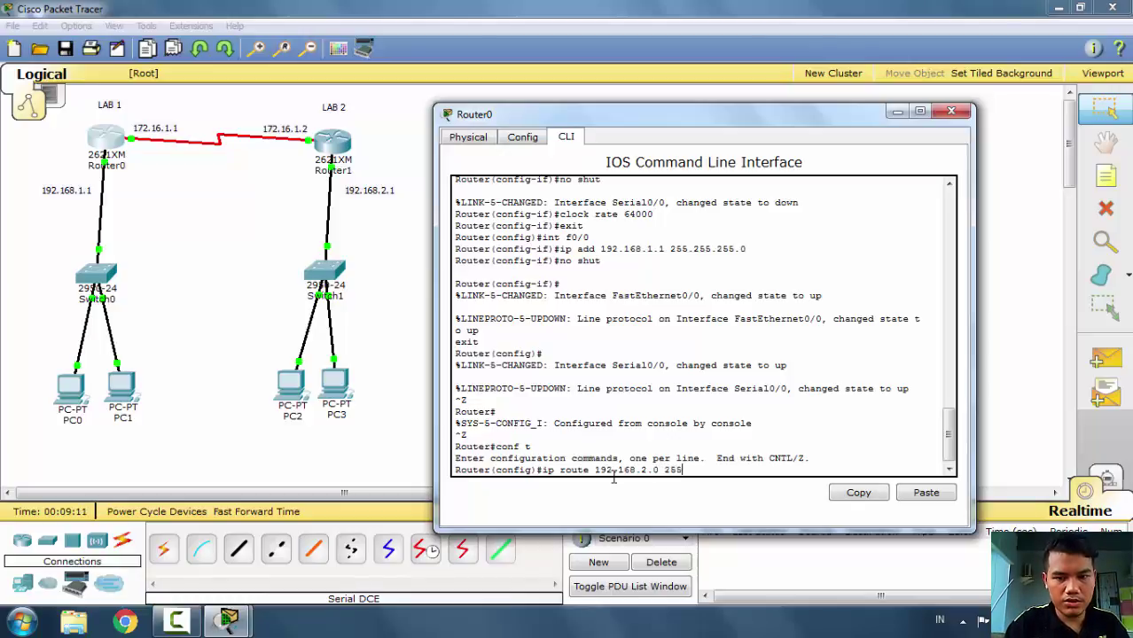
text(.255.)
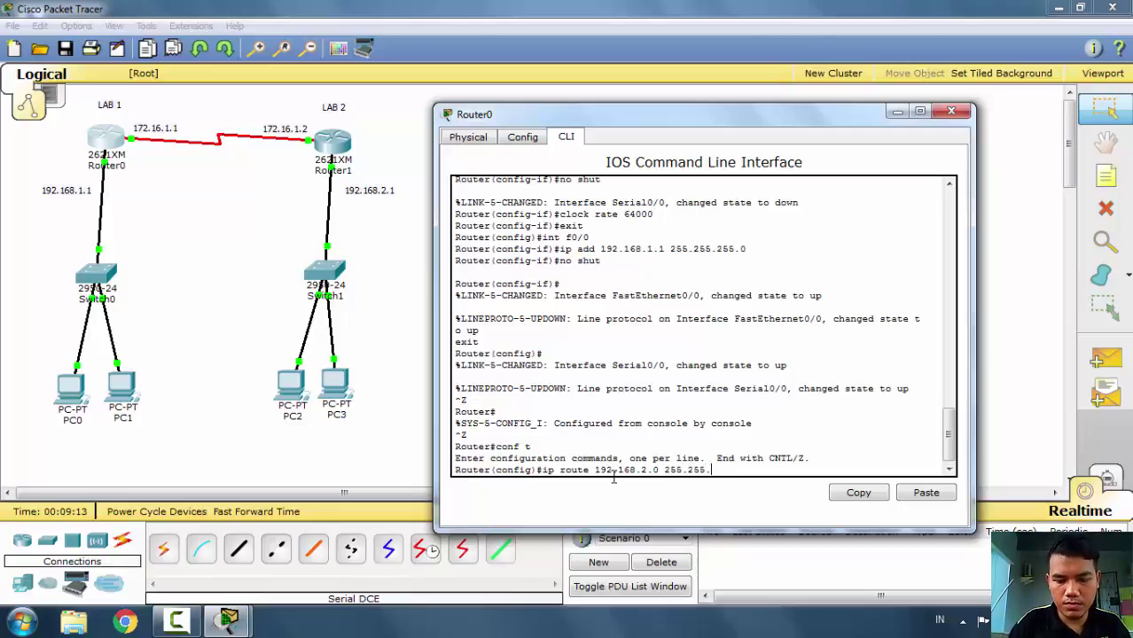
text(255.0 )
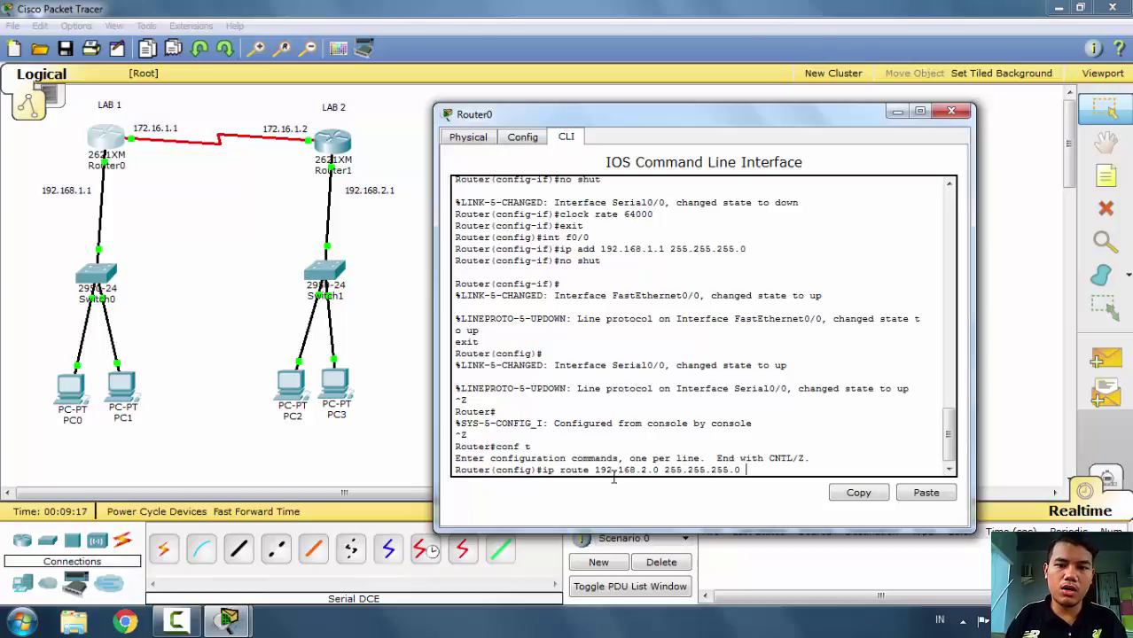
text(1)
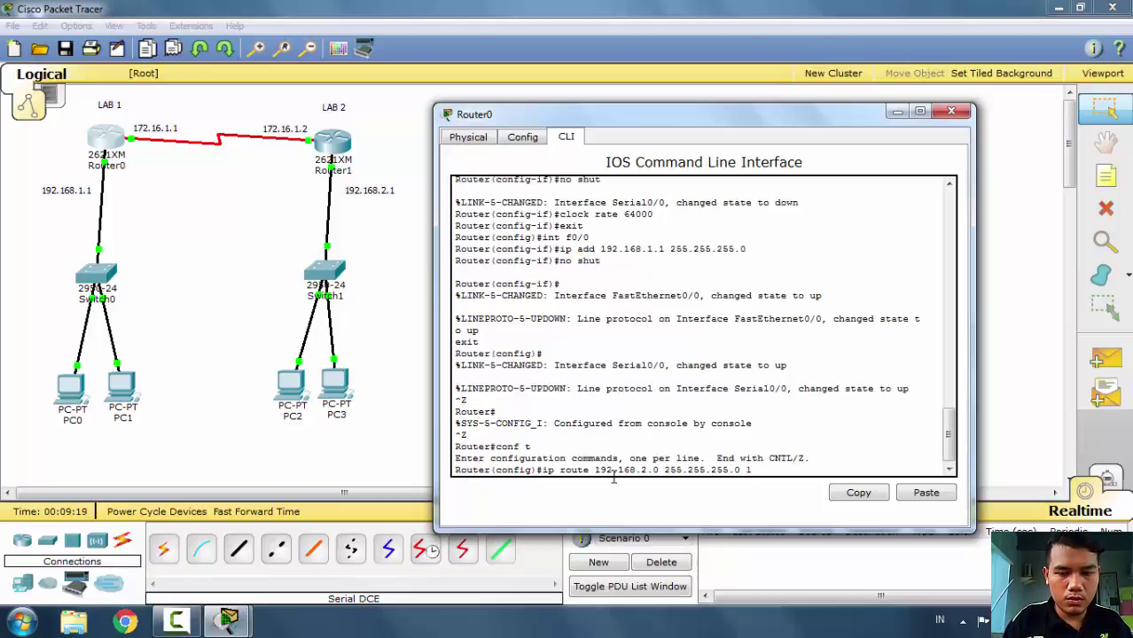
text(72.1)
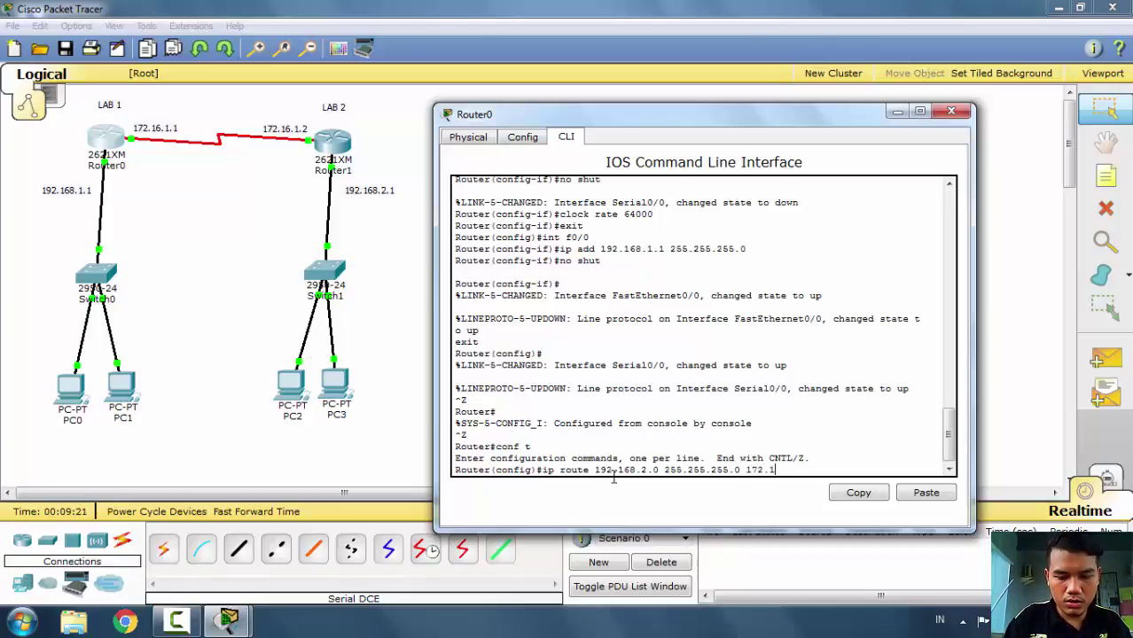
text(6.1)
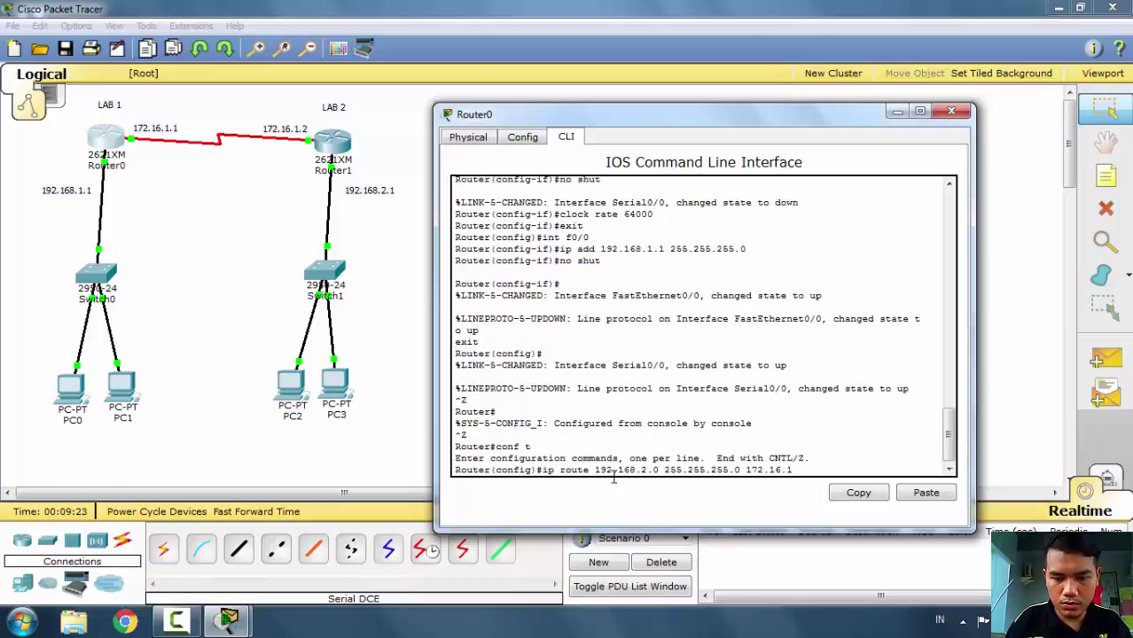
text(.2)
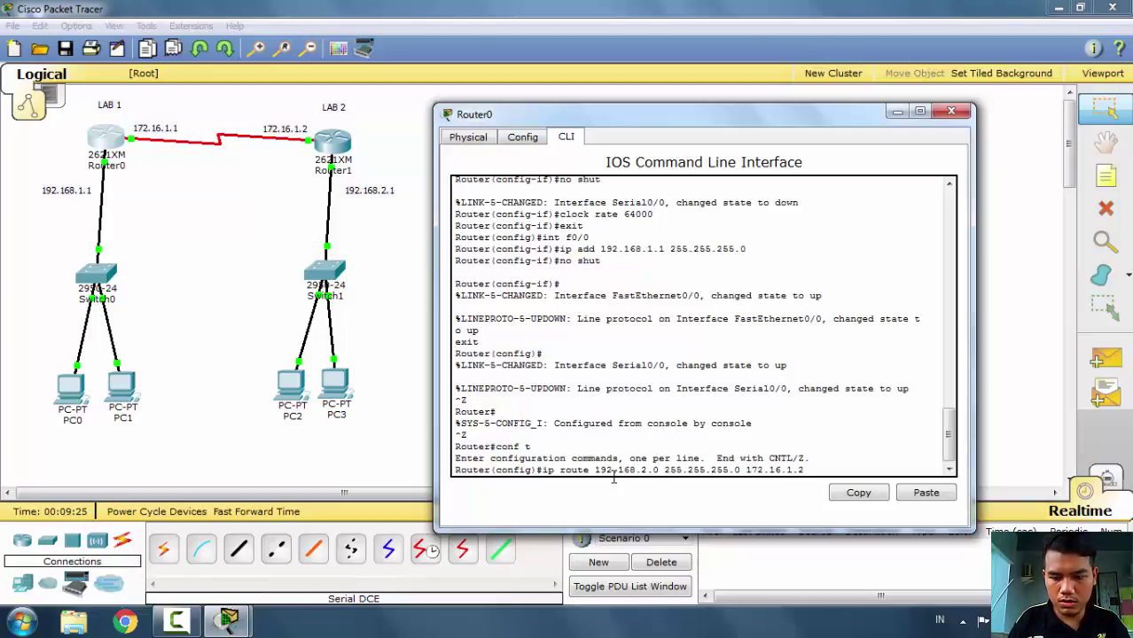
key(Return)
- Exit global configuration on Router0 and close its window
text(exit)
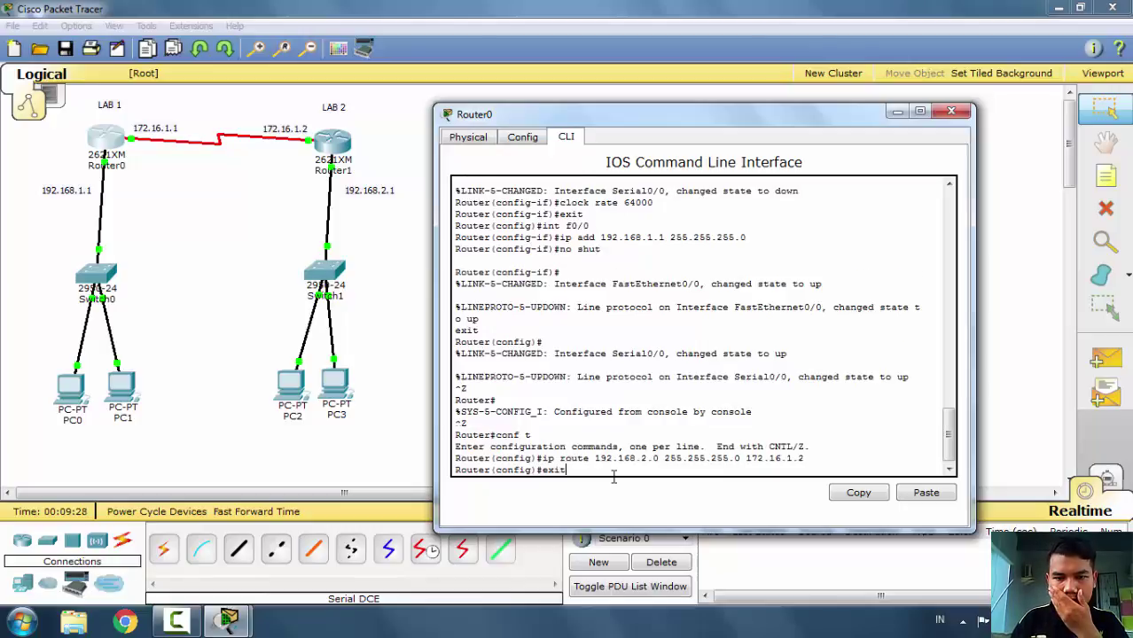
key(Return)
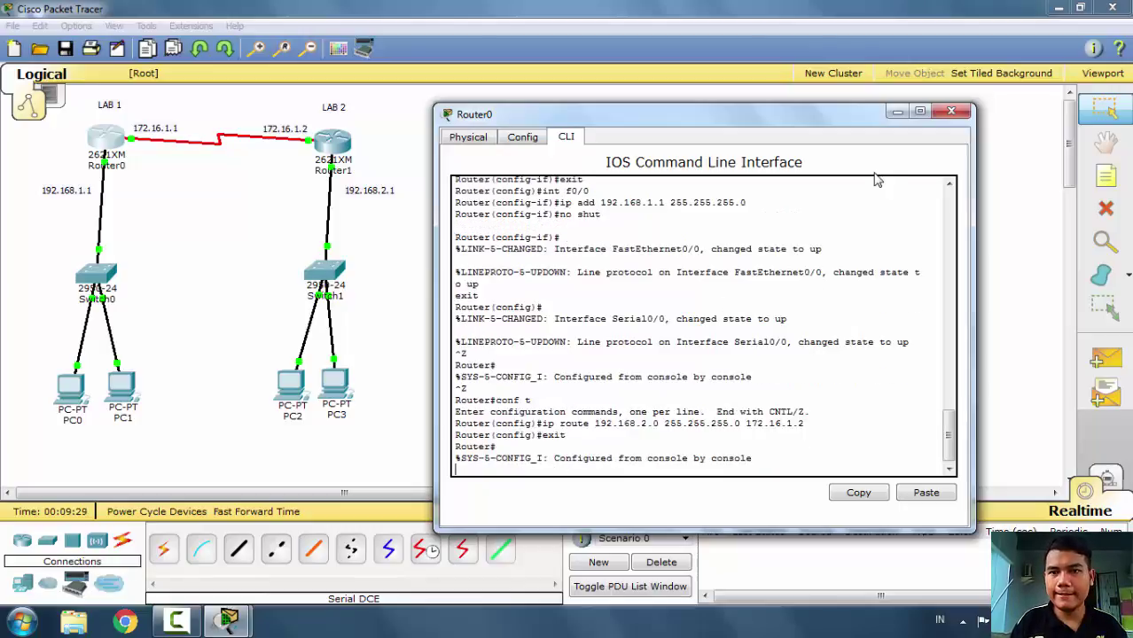
click(951, 112)
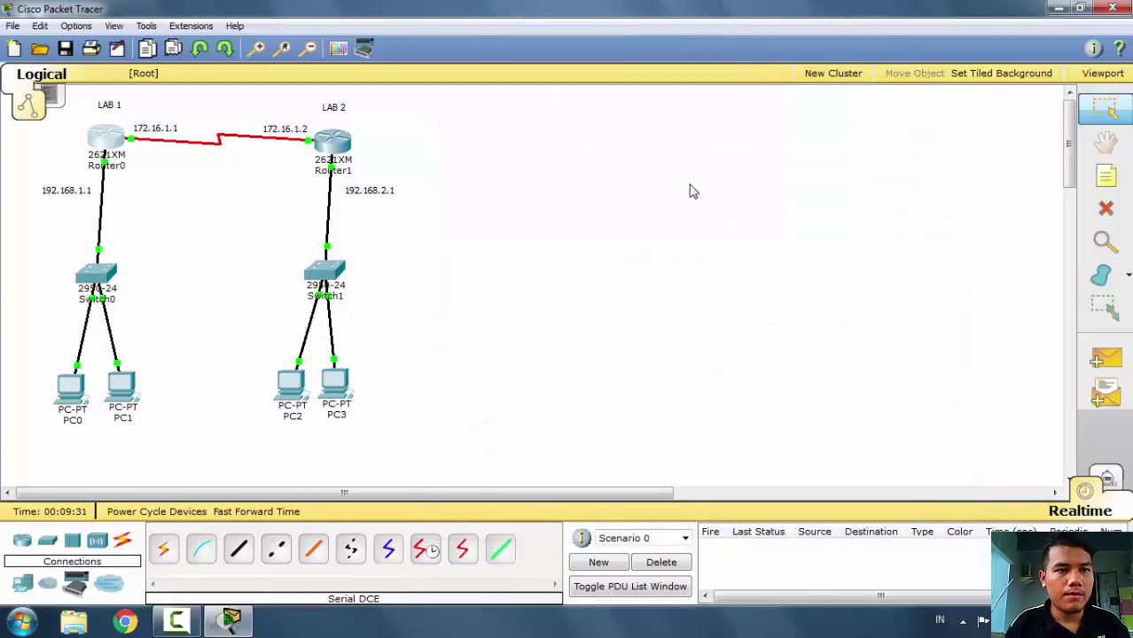
- Open Router1's CLI, return to privileged mode and enter global configuration with conf t
click(335, 140)
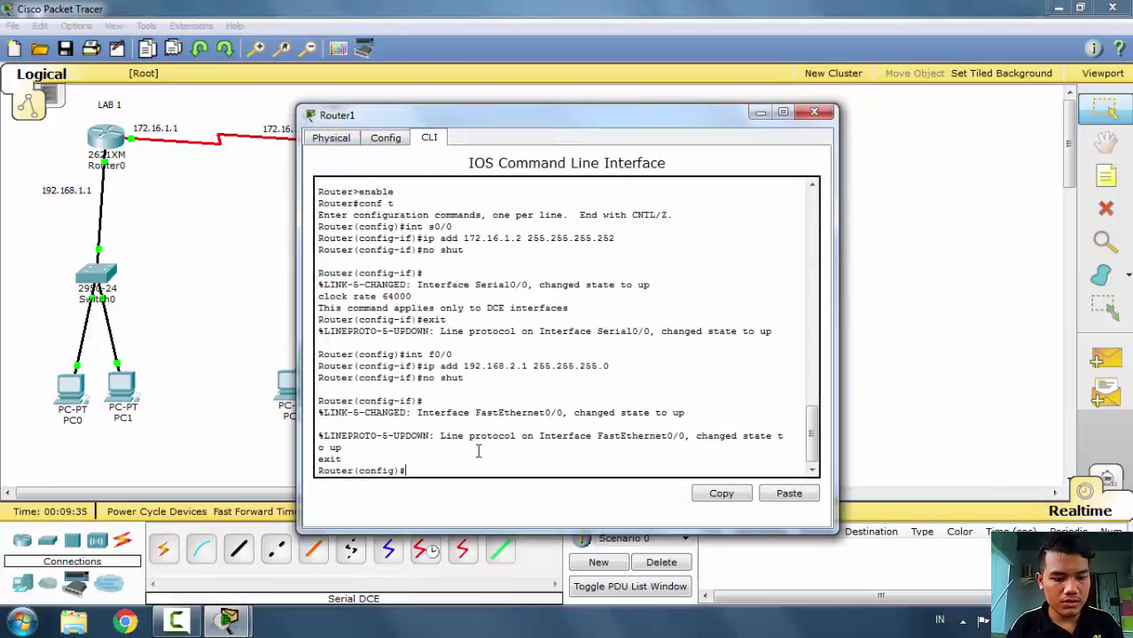
key(ctrl+z)
key(ctrl+z)
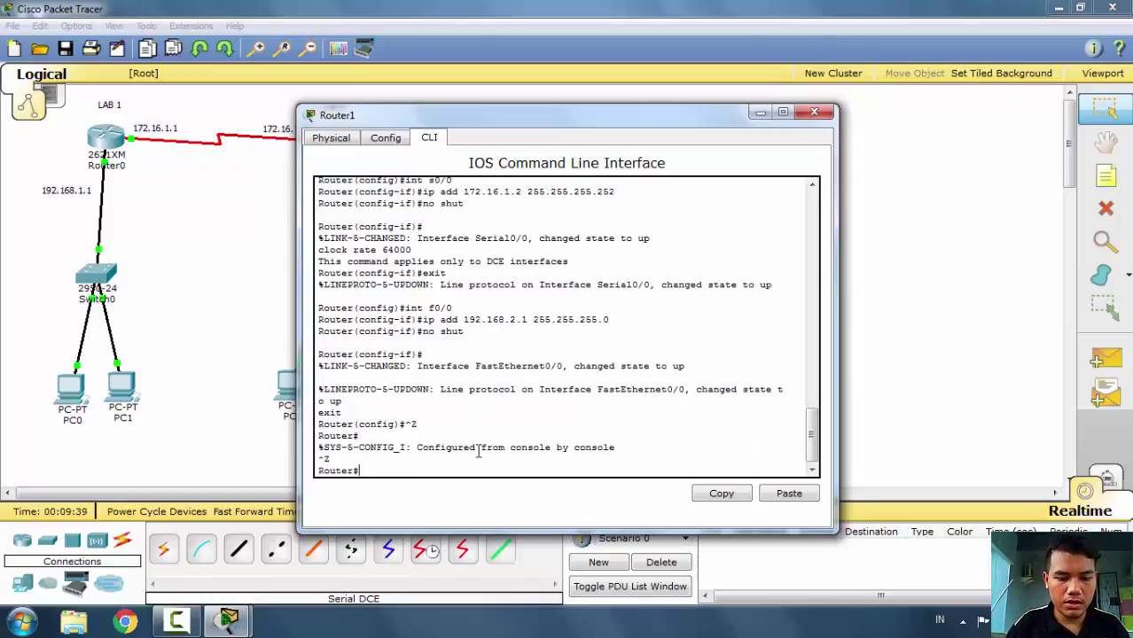
text(conf t)
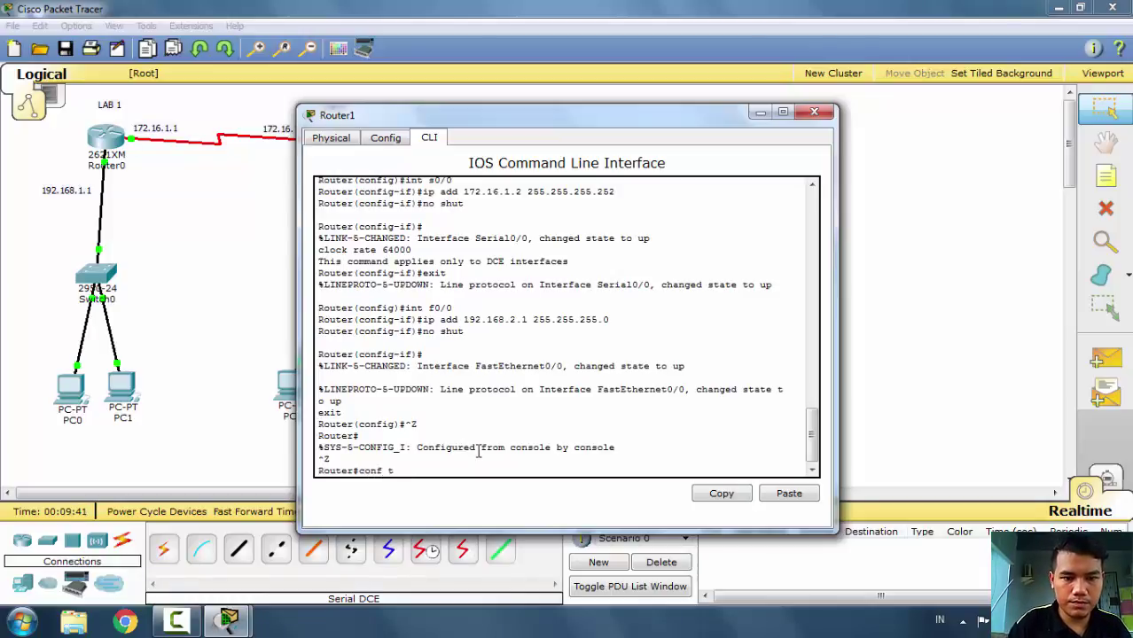
key(Return)
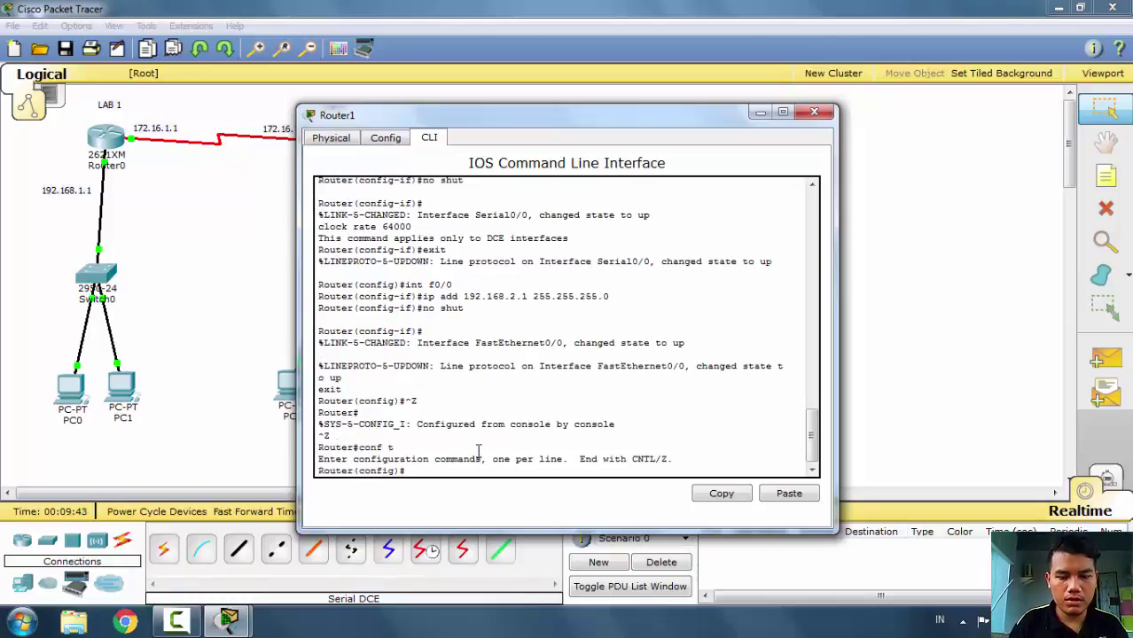
- Add a static route on Router1 to network 192.168.1.0 with mask 255.255.255.0 via next hop 172.16.1.1
text(ip route)
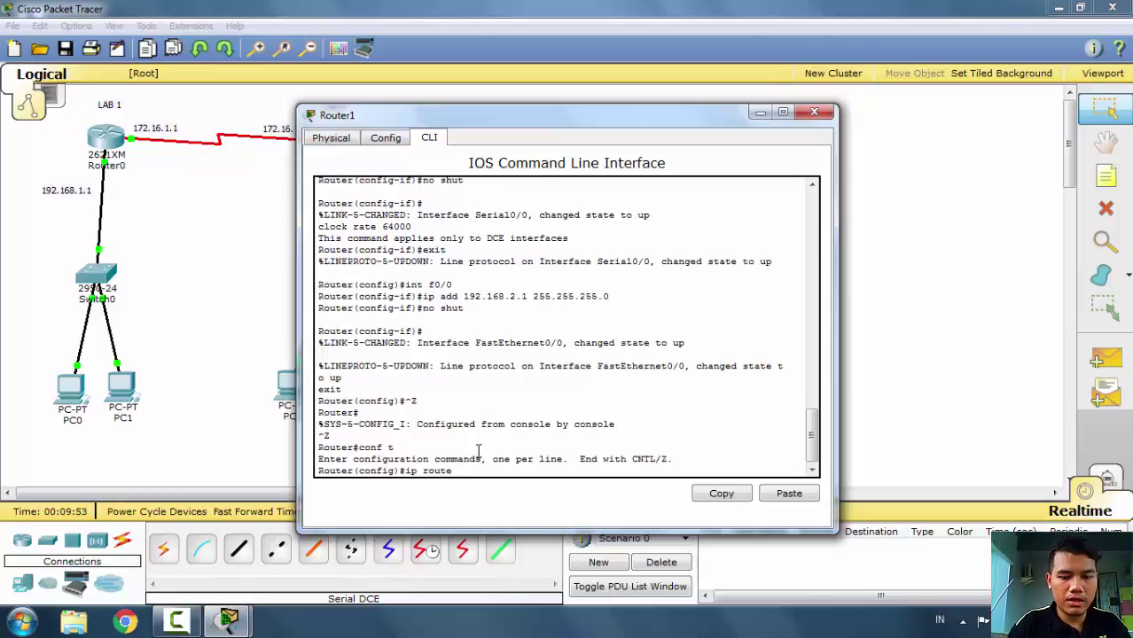
text(192.)
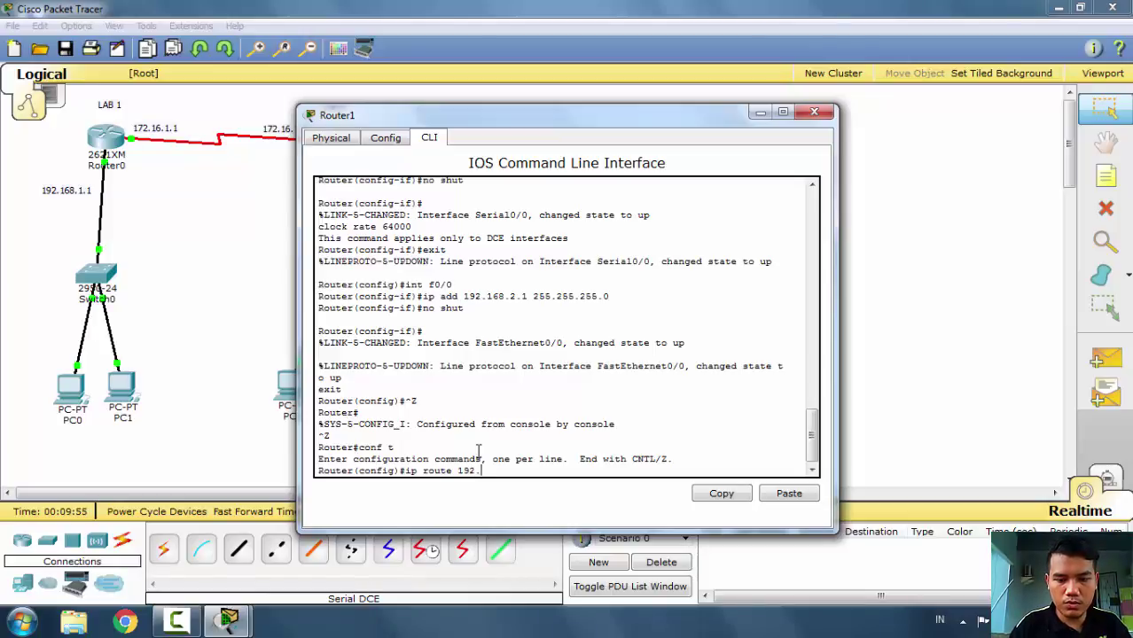
text(168)
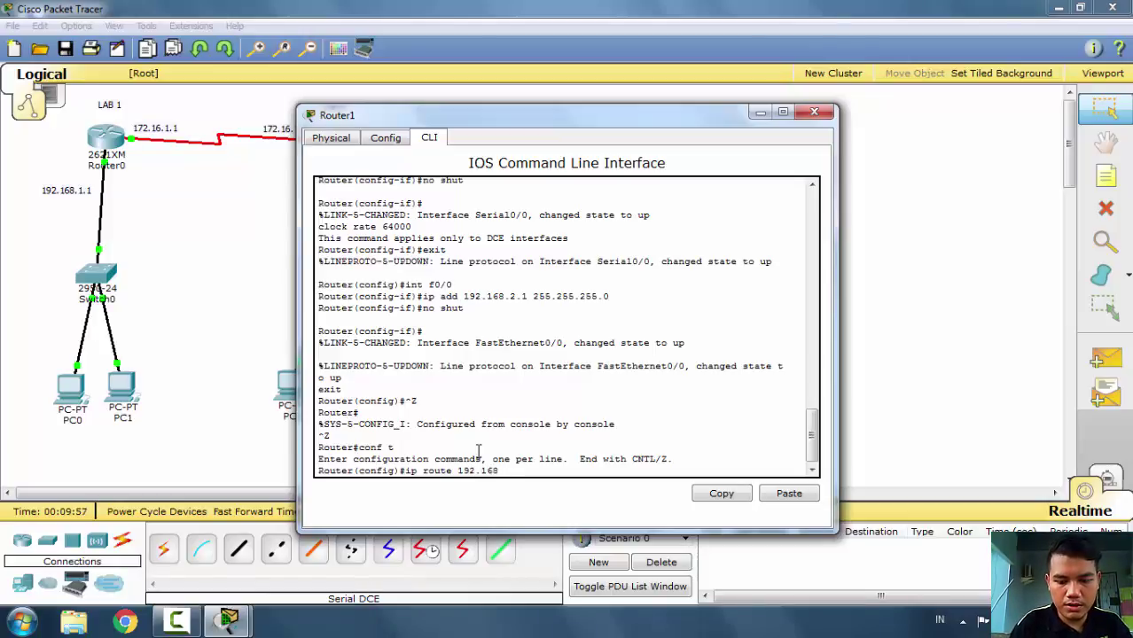
text(.1.0)
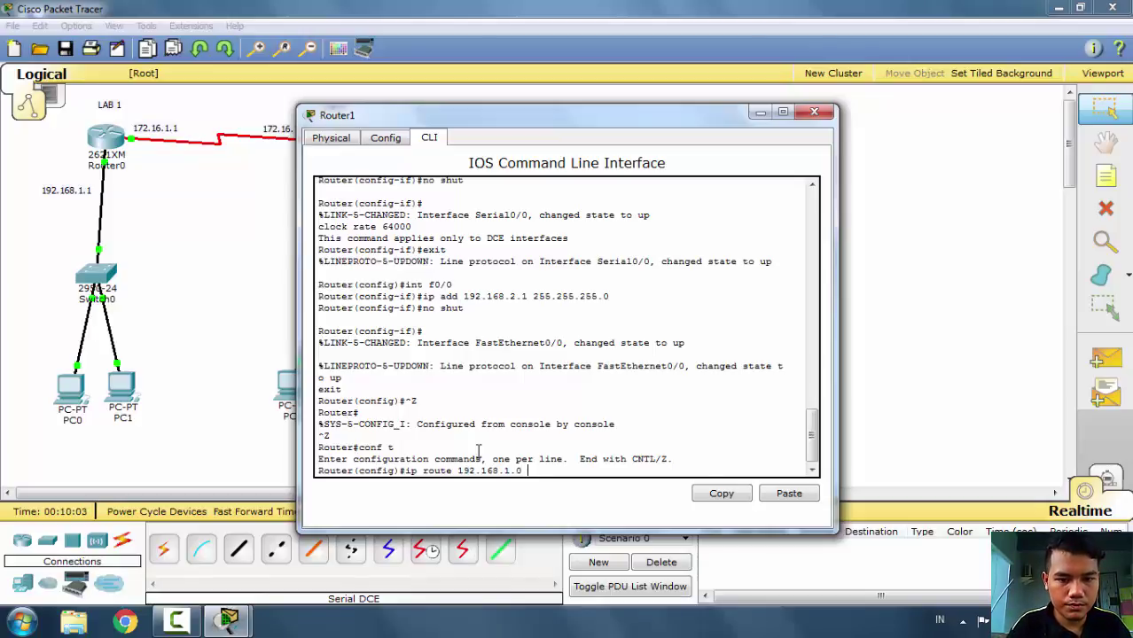
text(255)
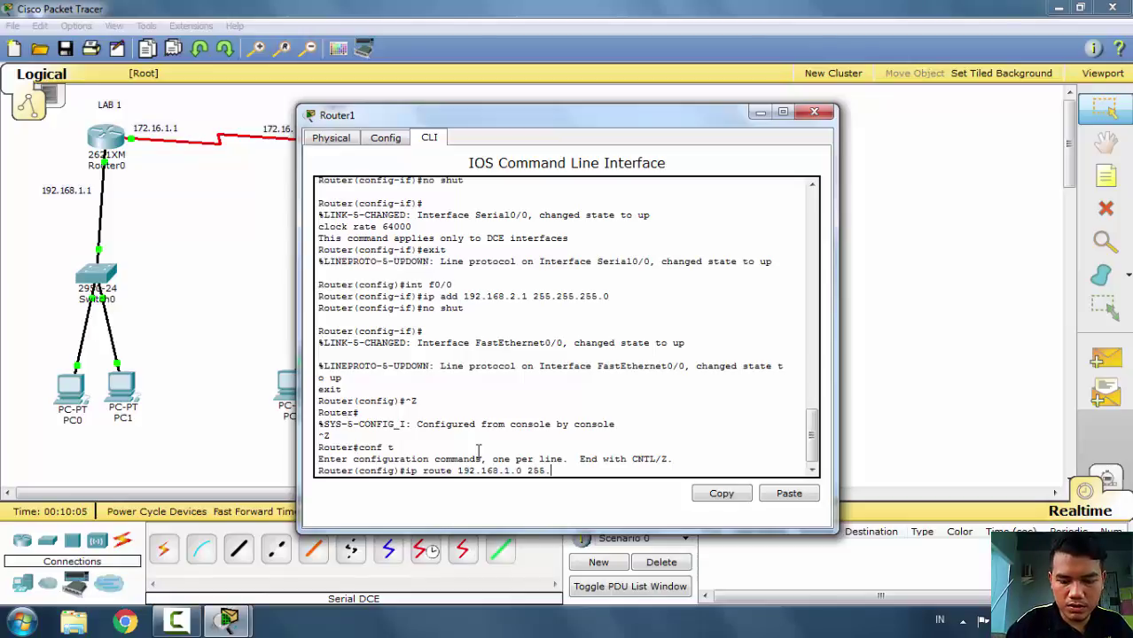
text(.255.255.0)
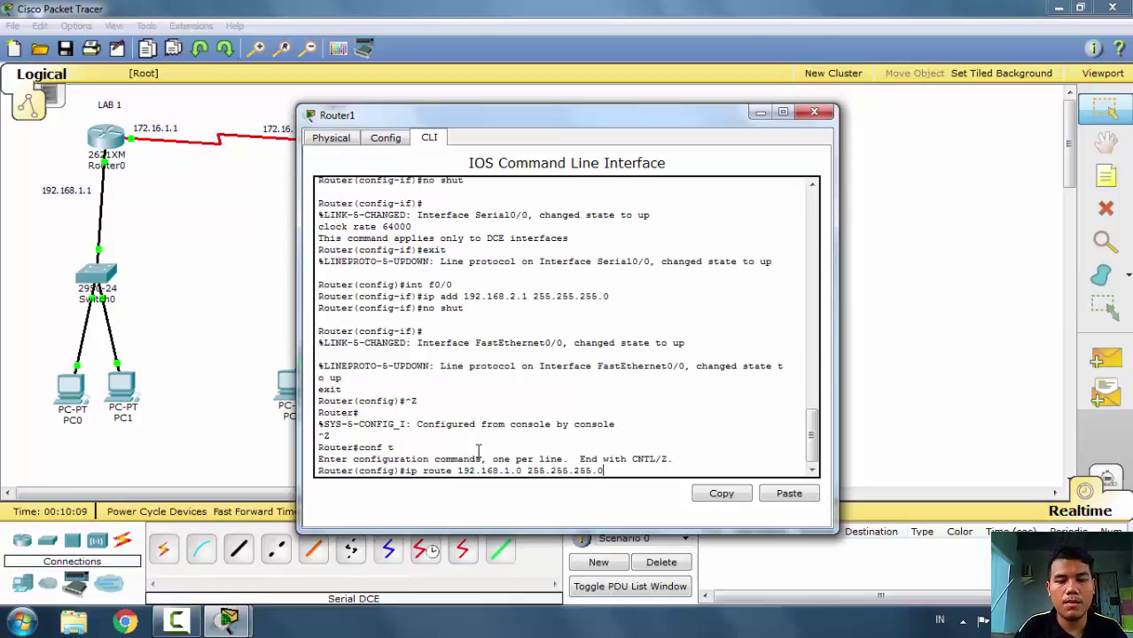
text( 172)
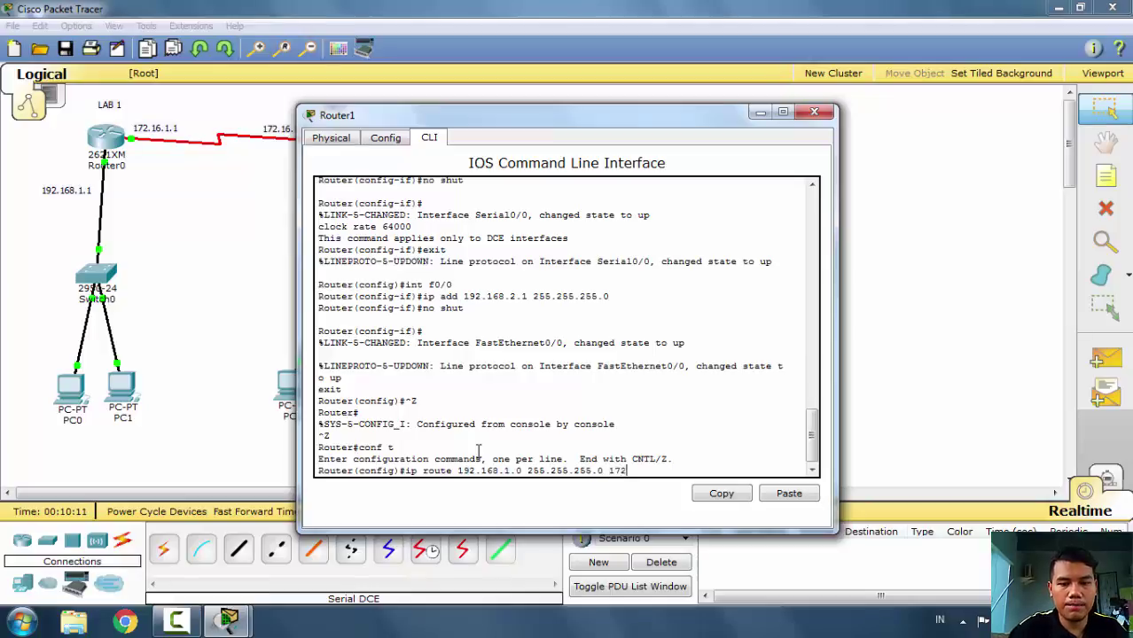
text(.16)
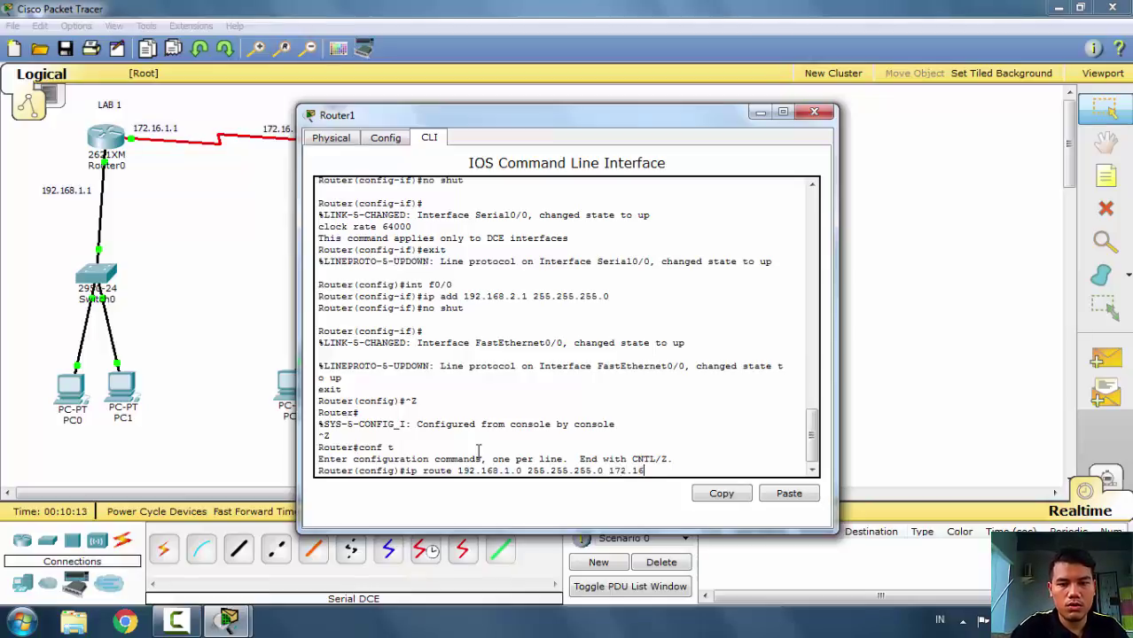
text(.1.1)
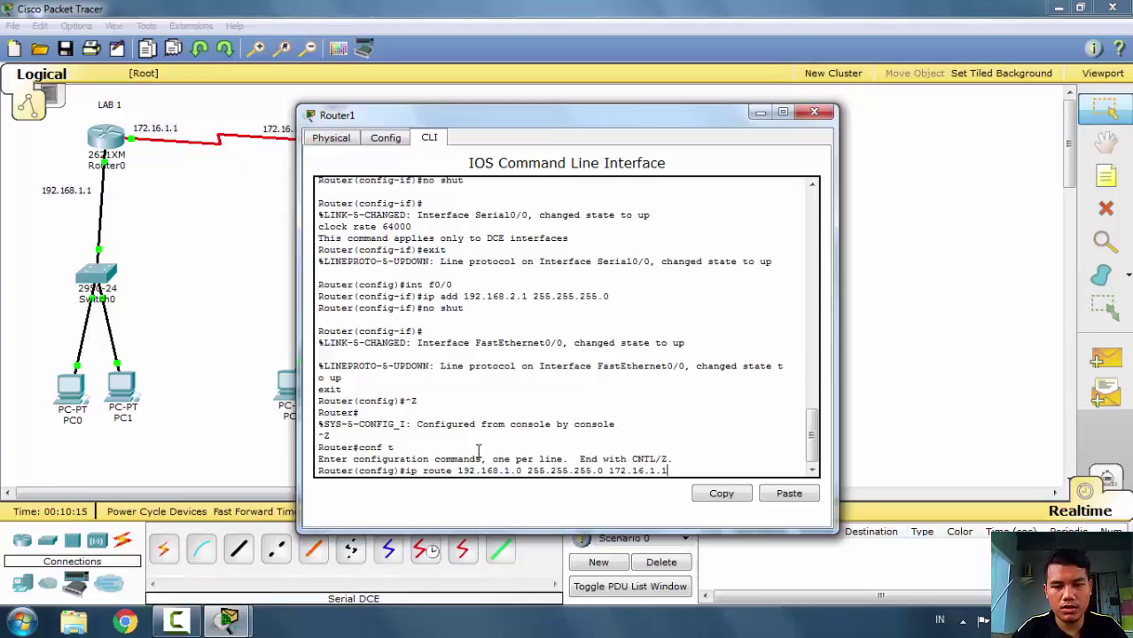
key(Return)
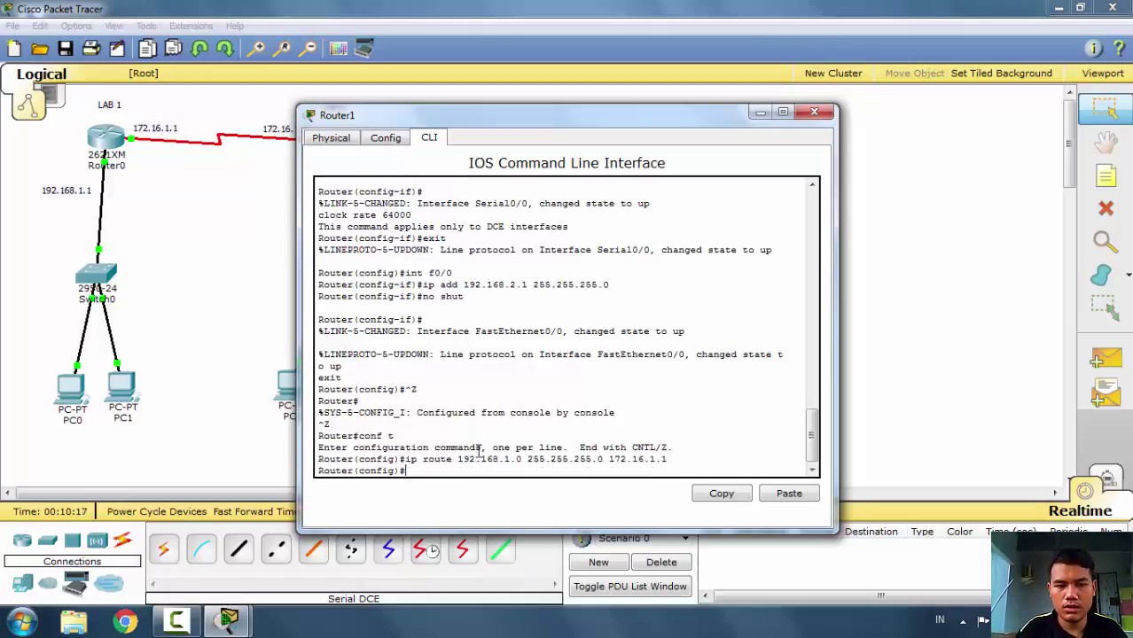
- Exit global configuration on Router1 and close its window
text(exit)
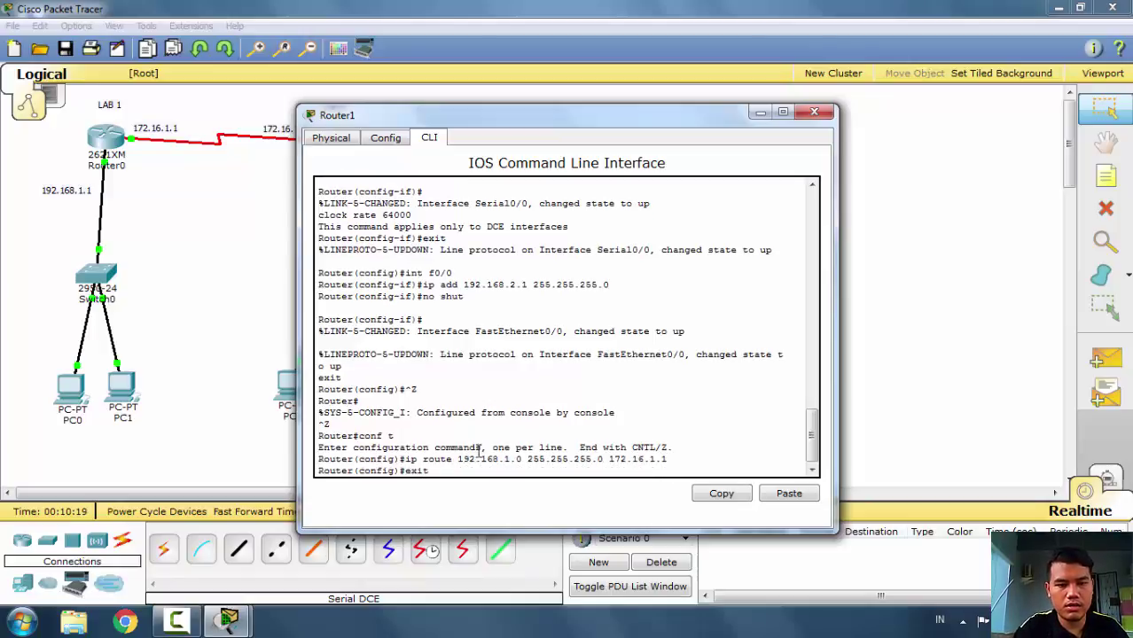
key(Return)
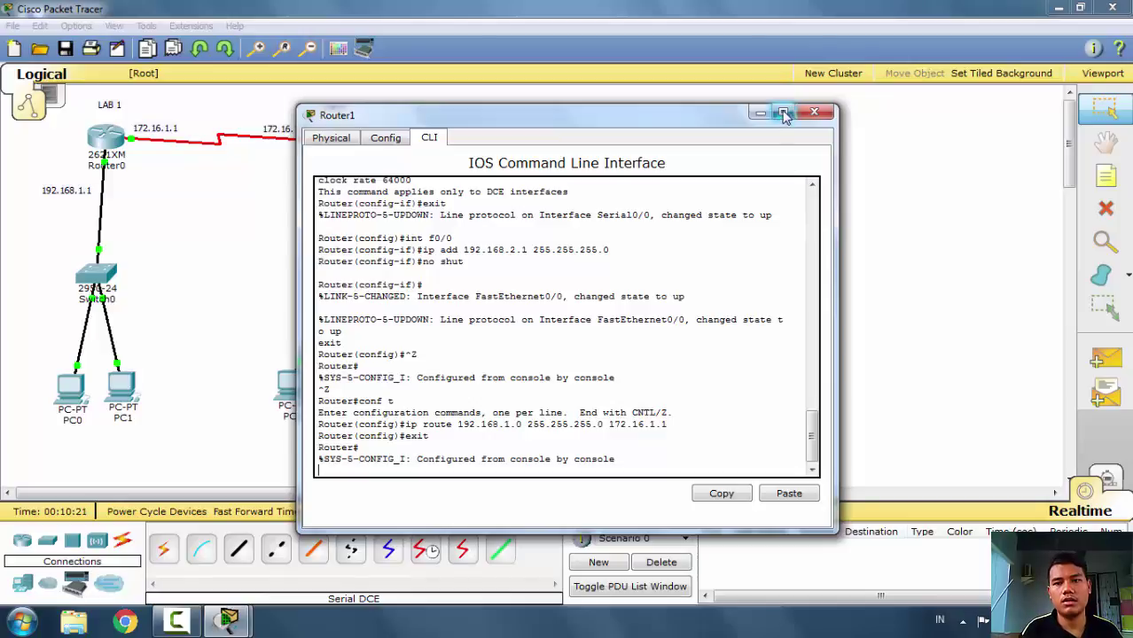
click(814, 115)
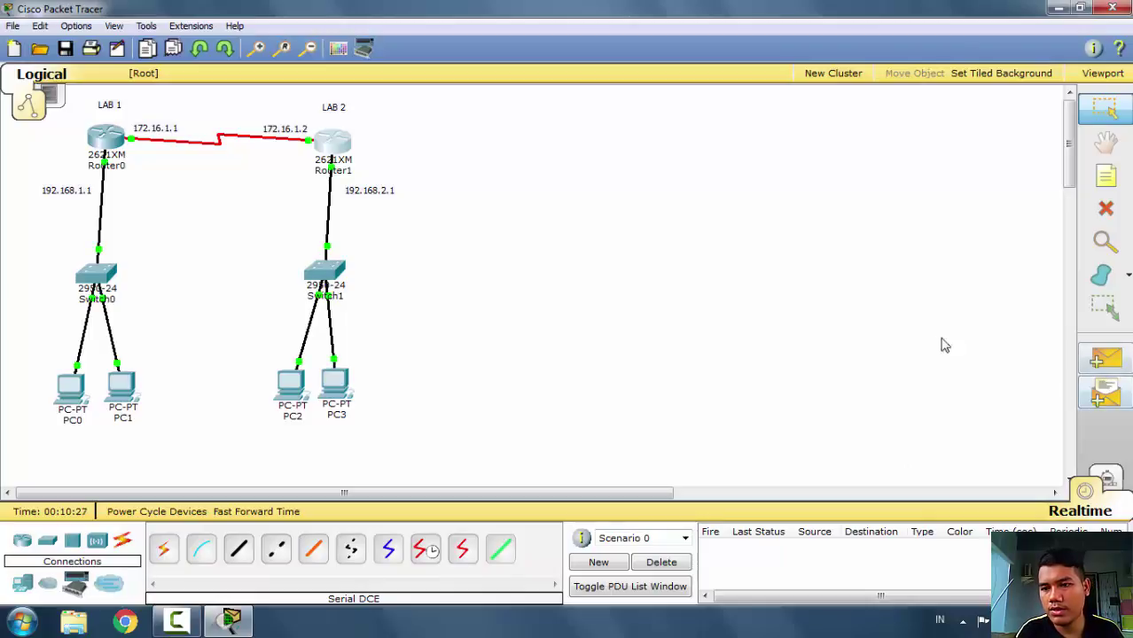
- Switch to Simulation mode and limit the event list filters to ICMP only
click(1115, 483)
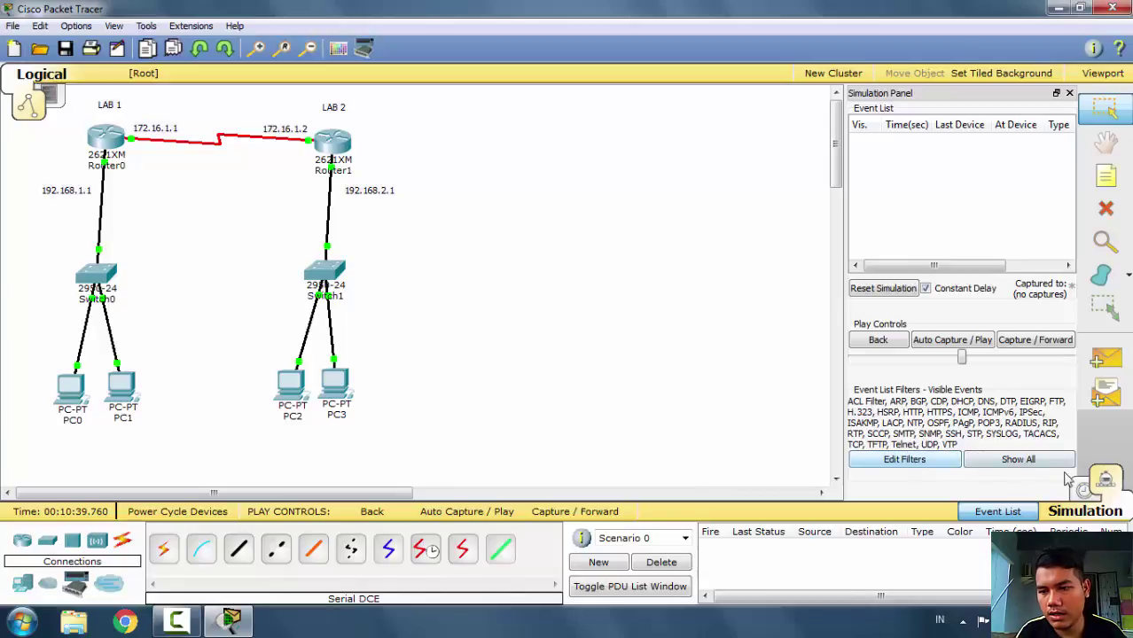
click(913, 471)
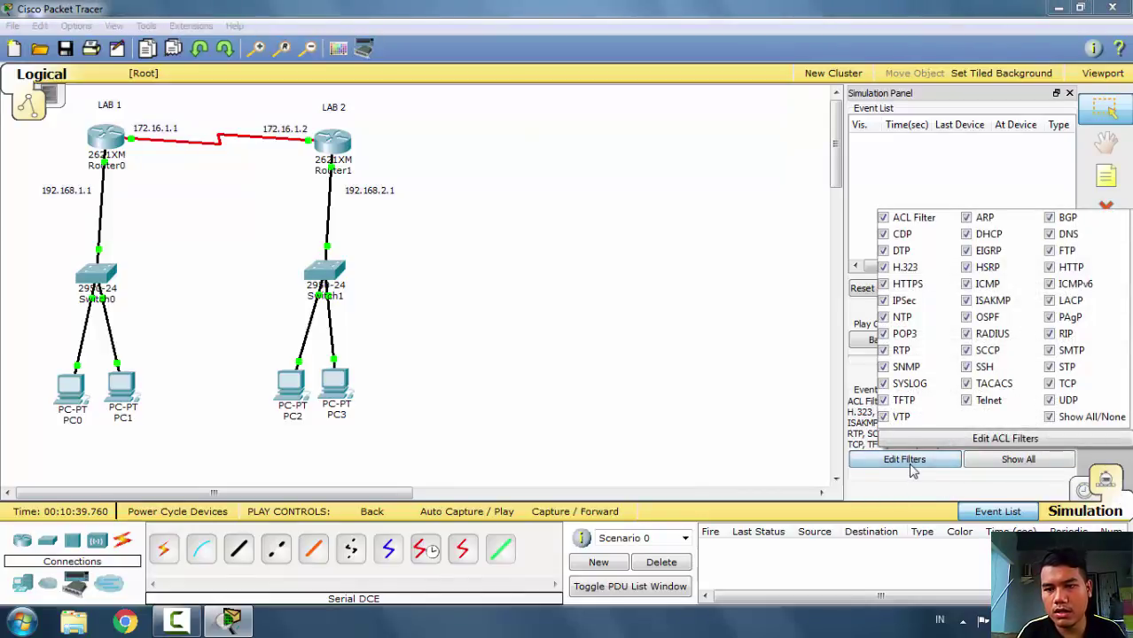
click(1050, 417)
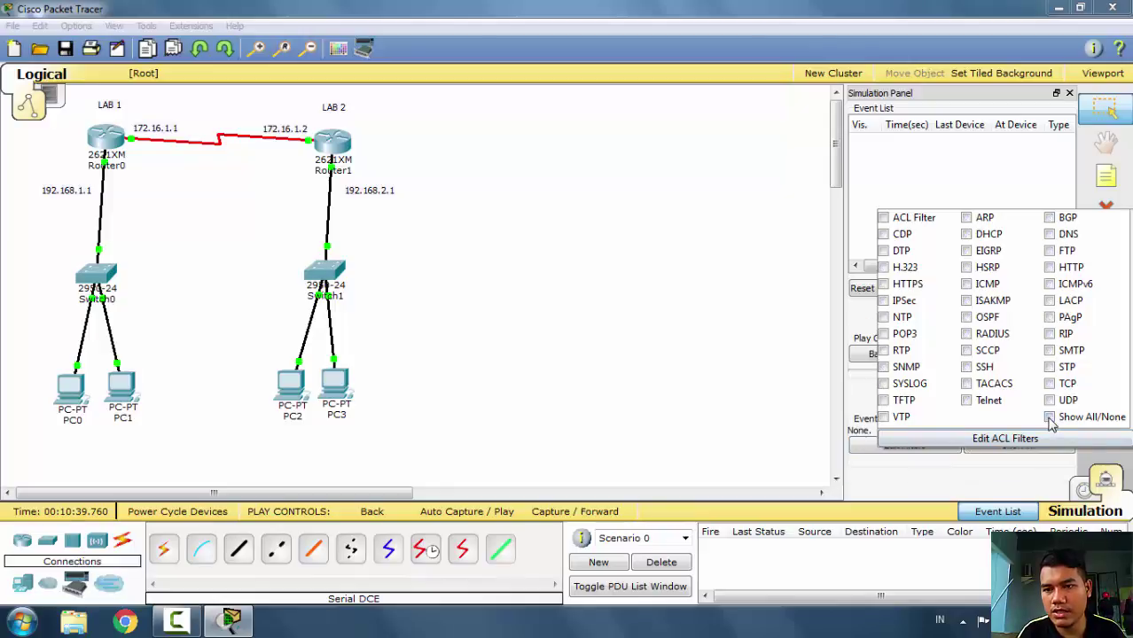
click(966, 284)
click(784, 279)
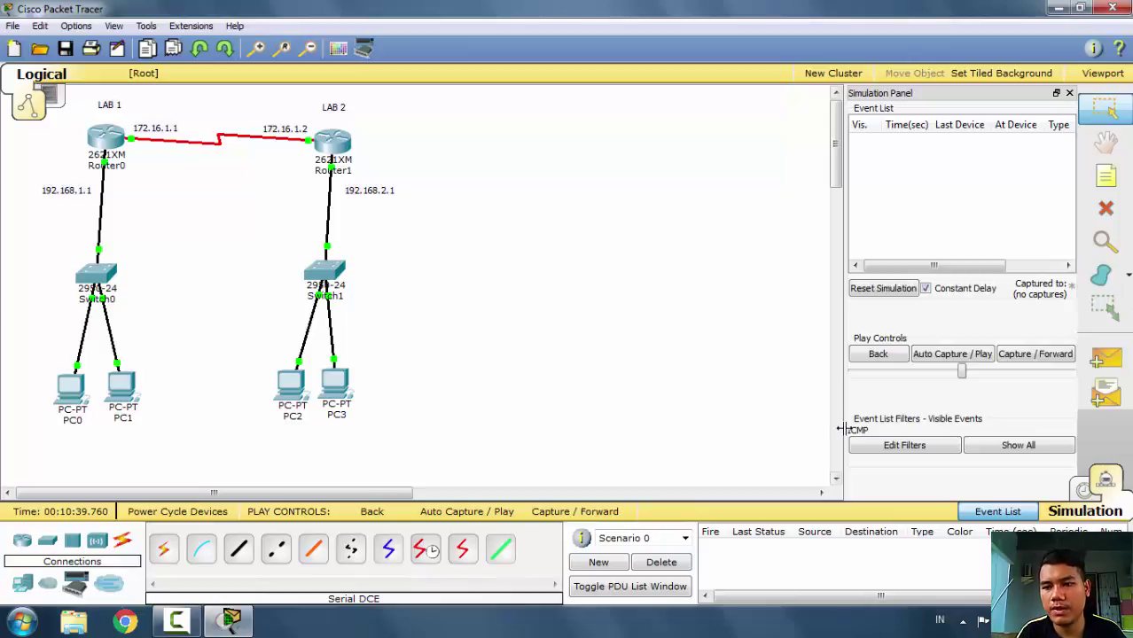
- Test a simple PDU from PC0 to PC3 with automatic capture and delete it from Scenario 0
click(1121, 358)
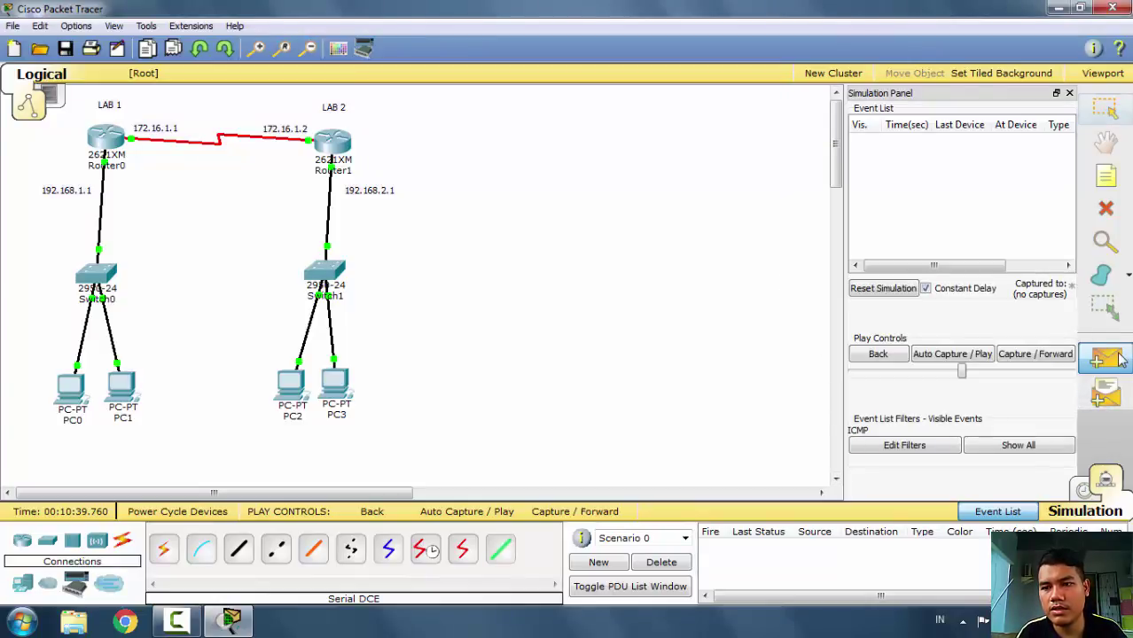
click(68, 388)
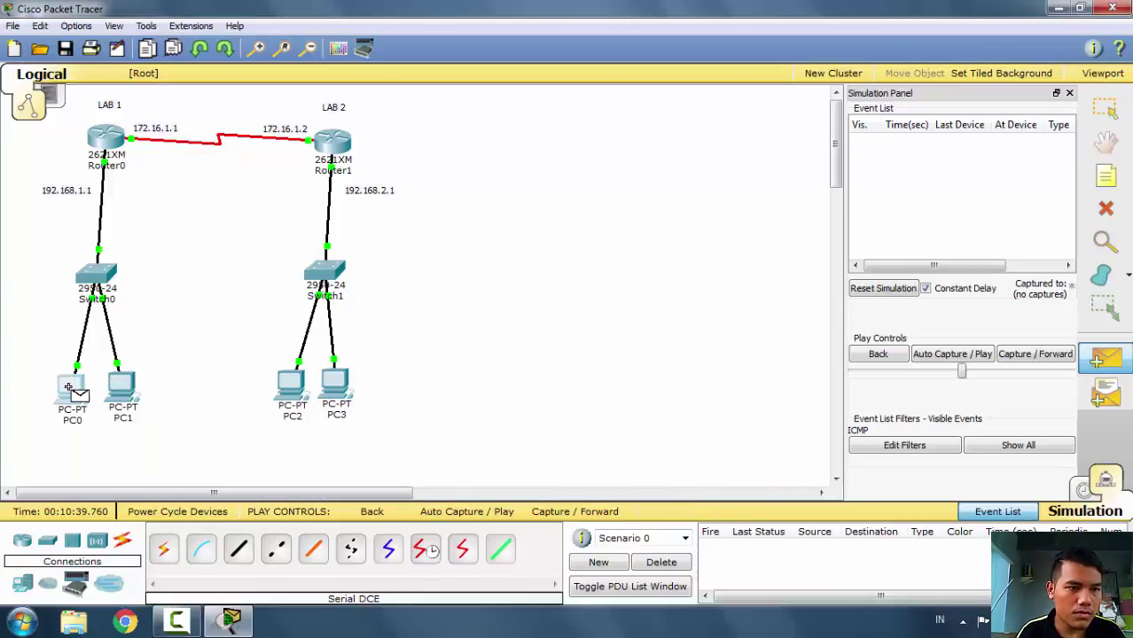
click(334, 384)
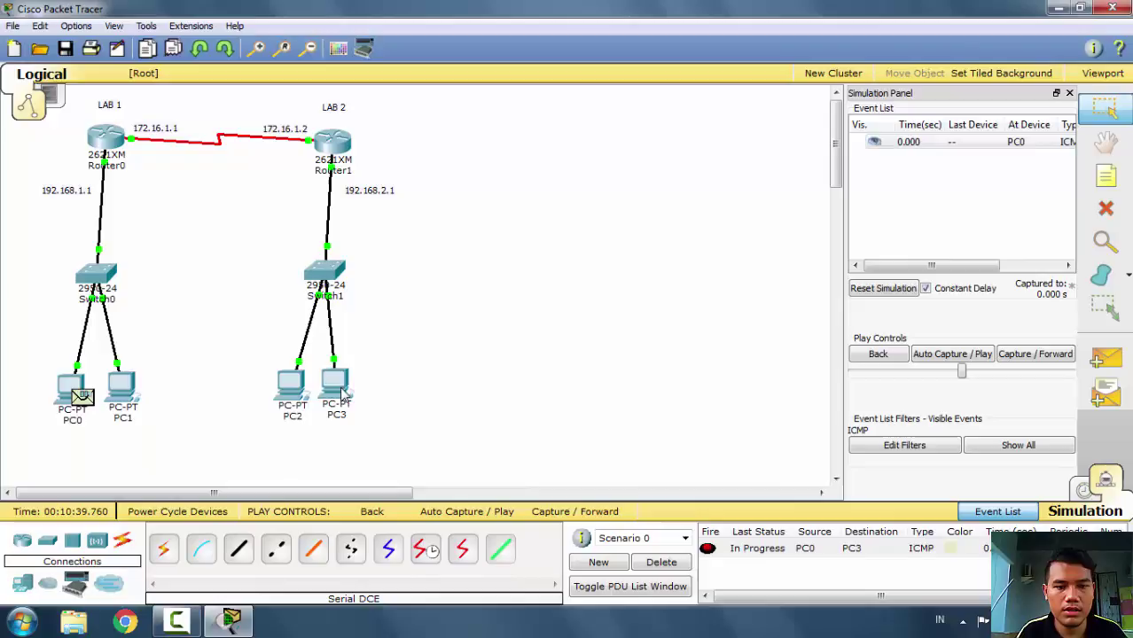
click(451, 511)
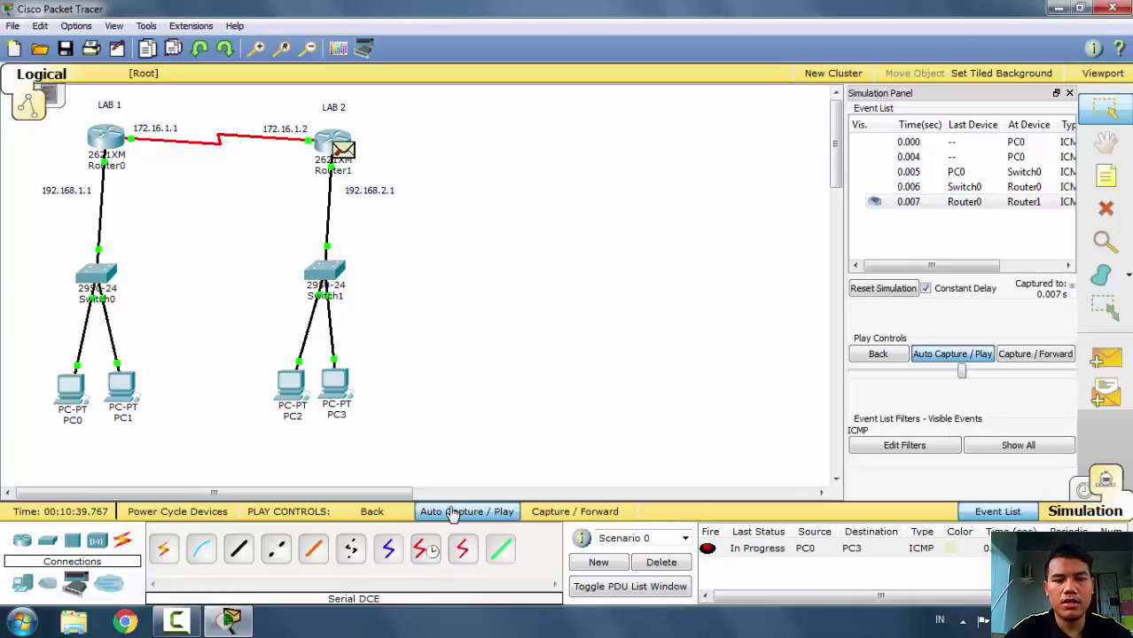
click(661, 562)
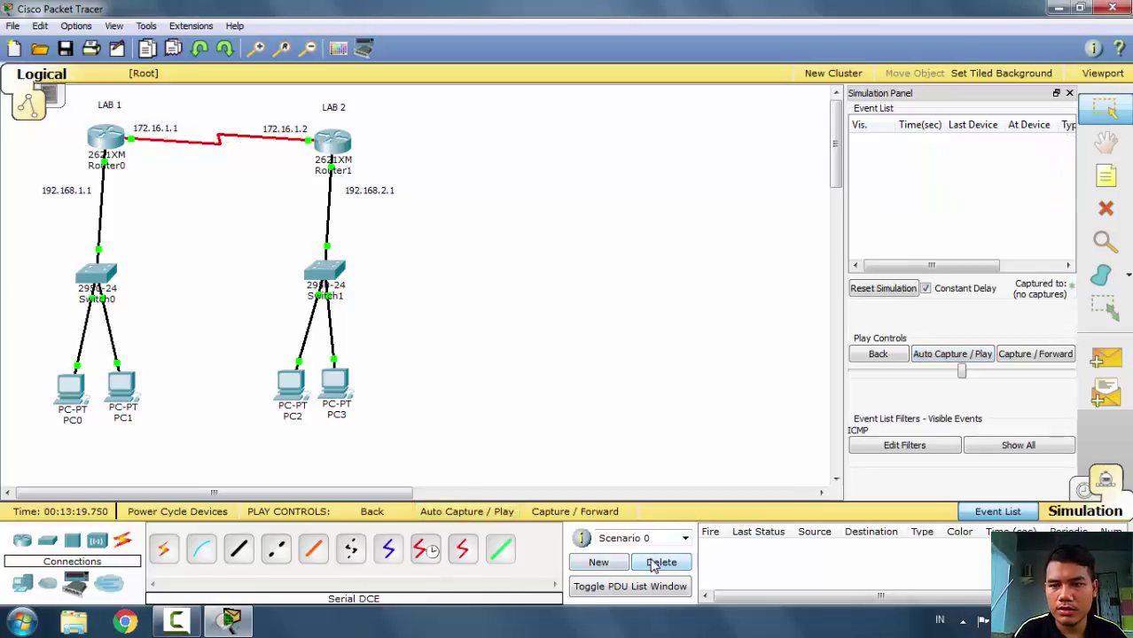
- Send a new simple PDU from PC0 to PC3, play the automatic capture, and choose to view previous events once the buffer fills
click(1103, 358)
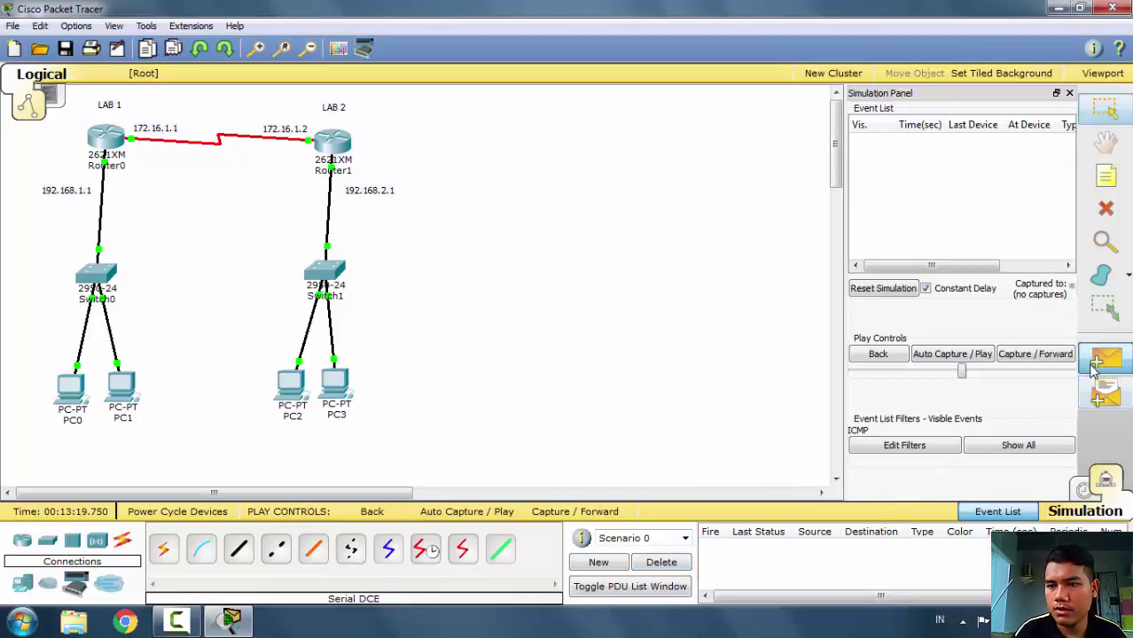
click(76, 380)
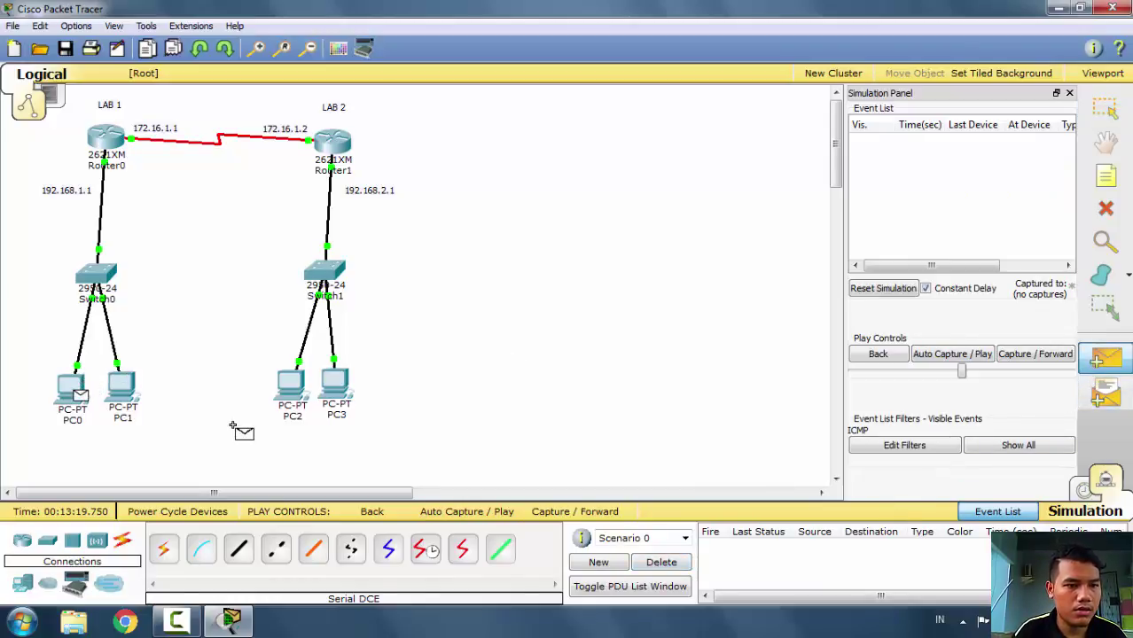
click(342, 391)
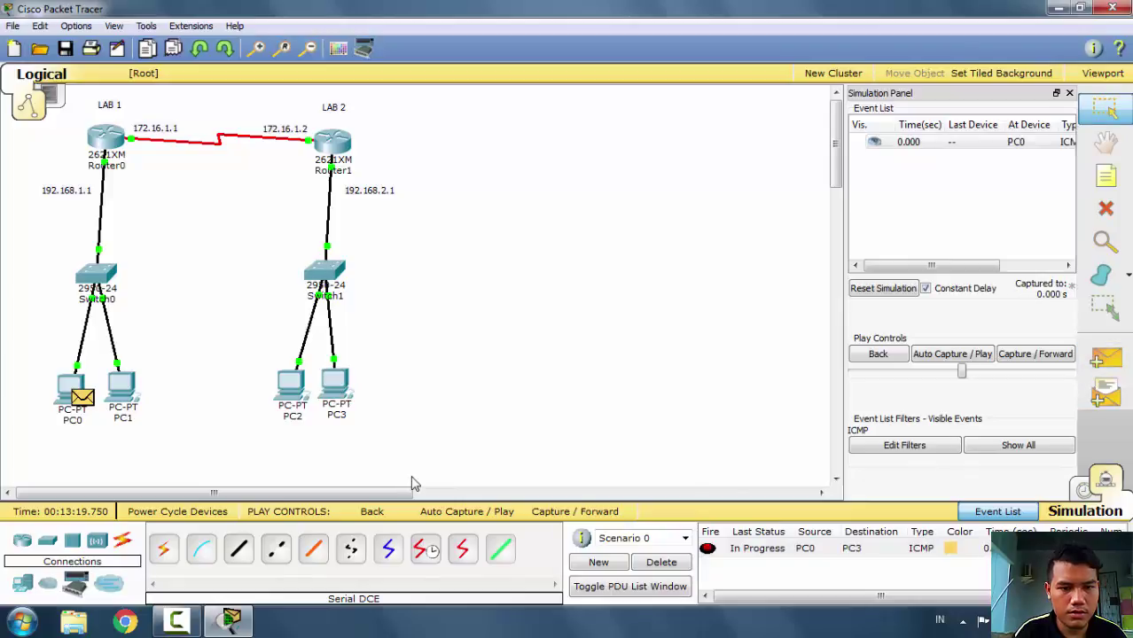
click(462, 514)
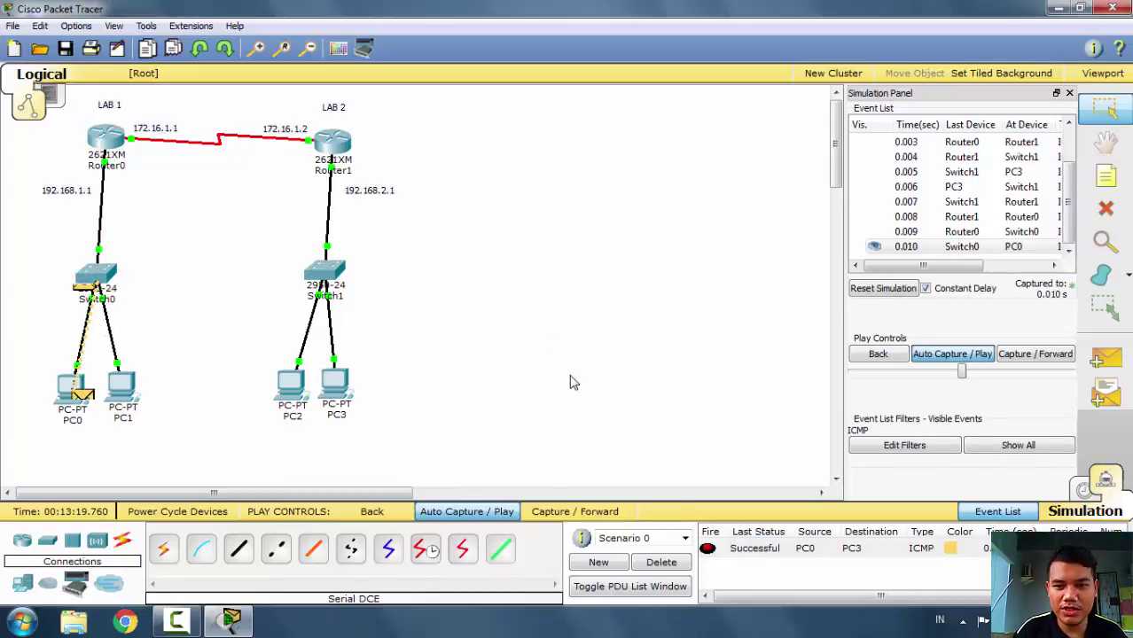
click(759, 554)
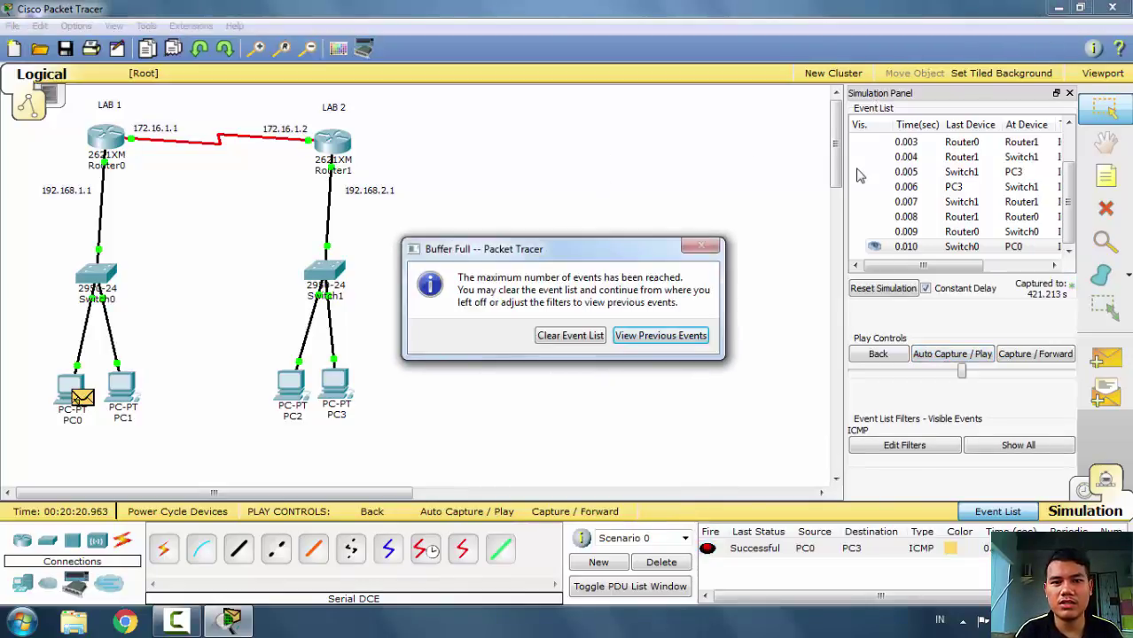
click(661, 338)
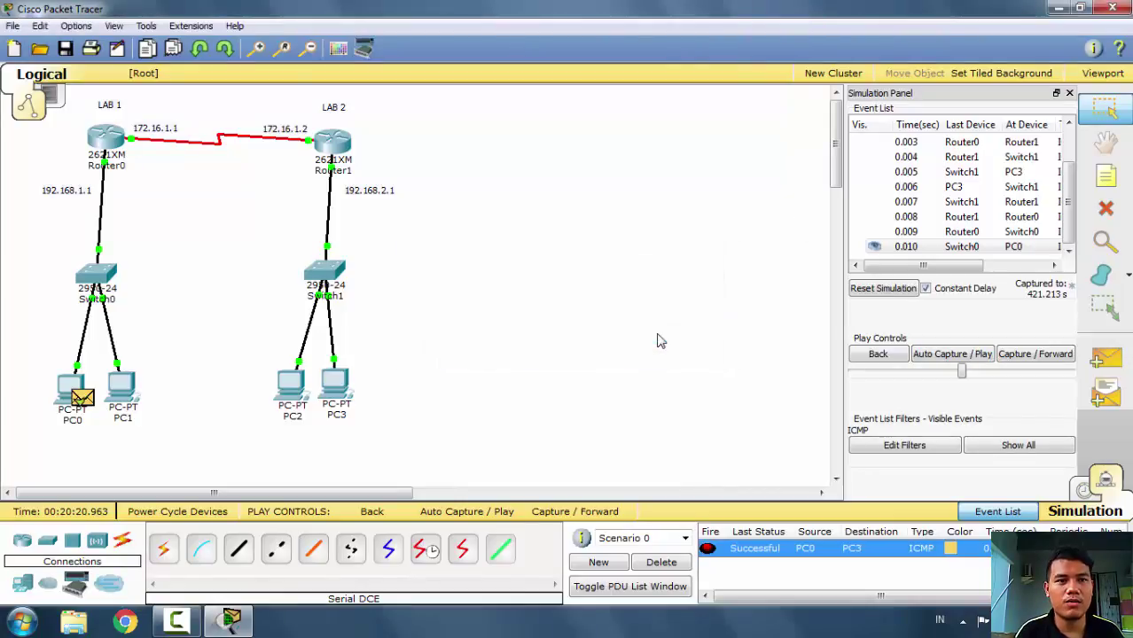